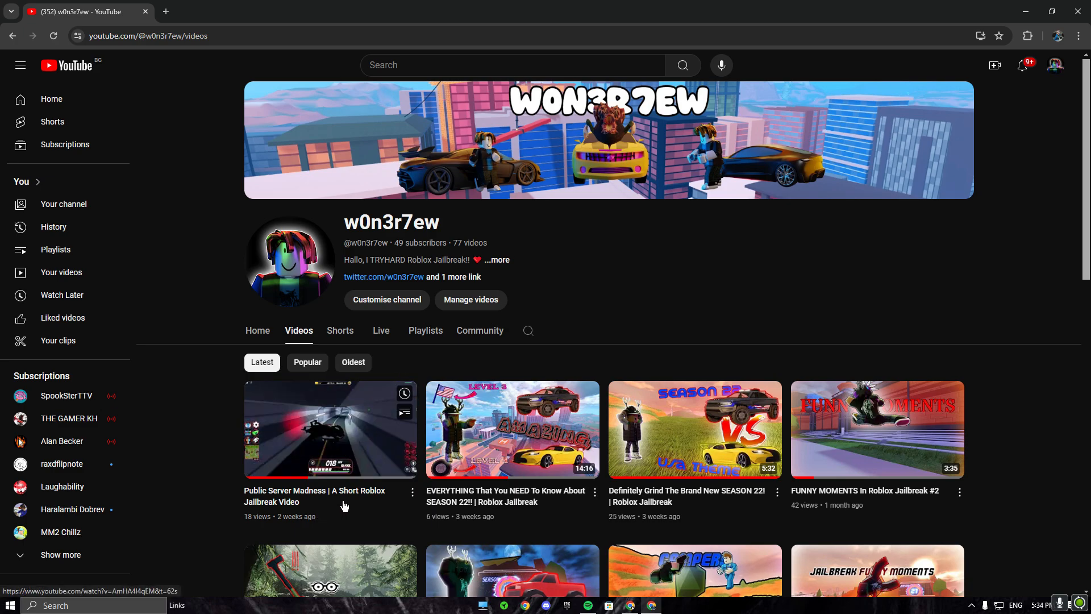
scroll(341, 500, down, 1)
scroll(211, 275, up, 1)
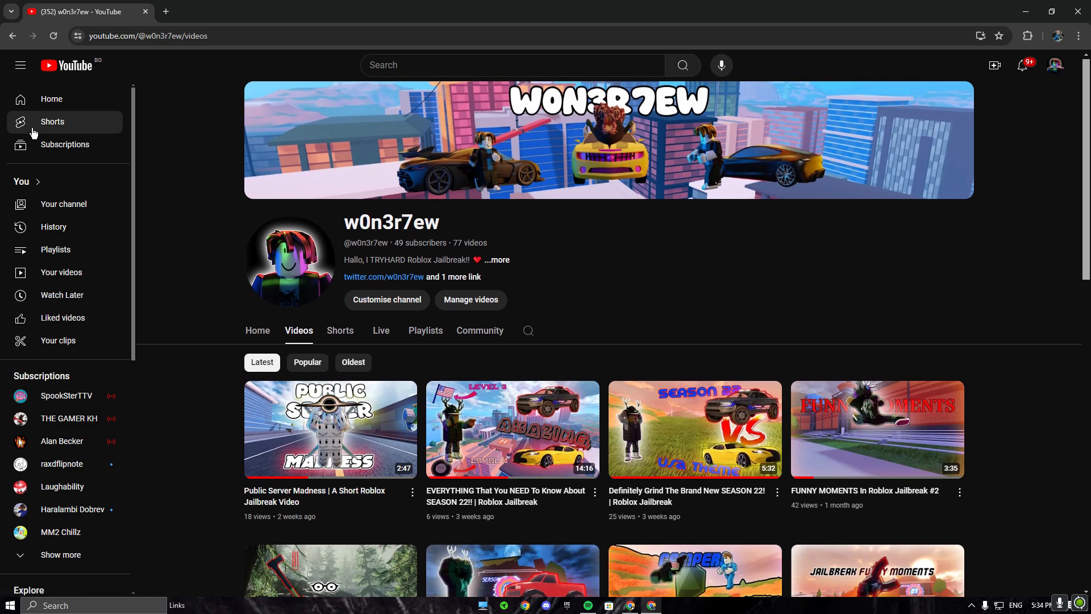
click(51, 99)
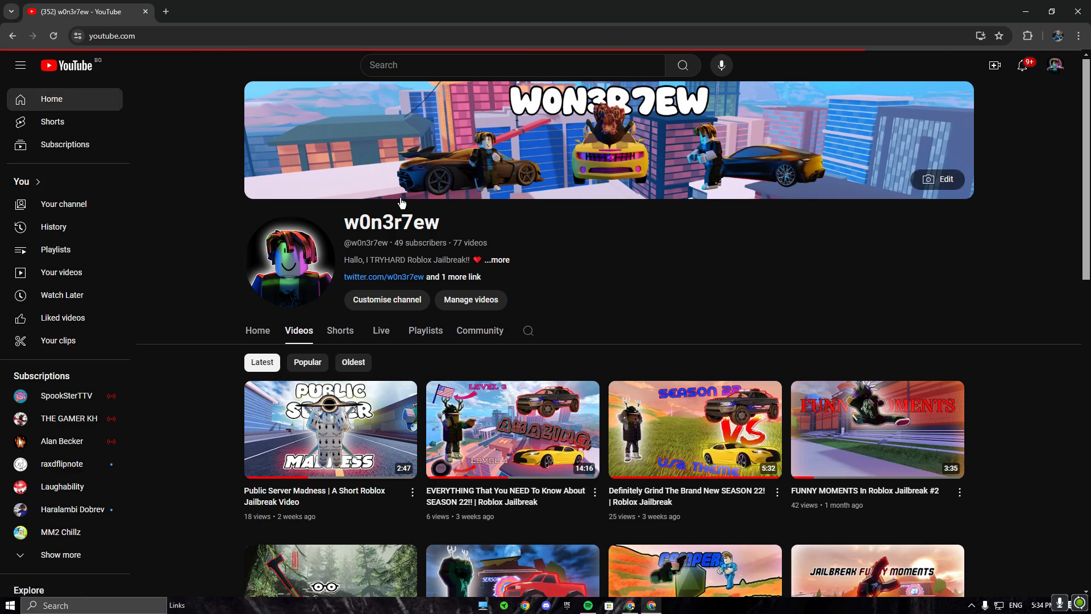
key(ctrl+w)
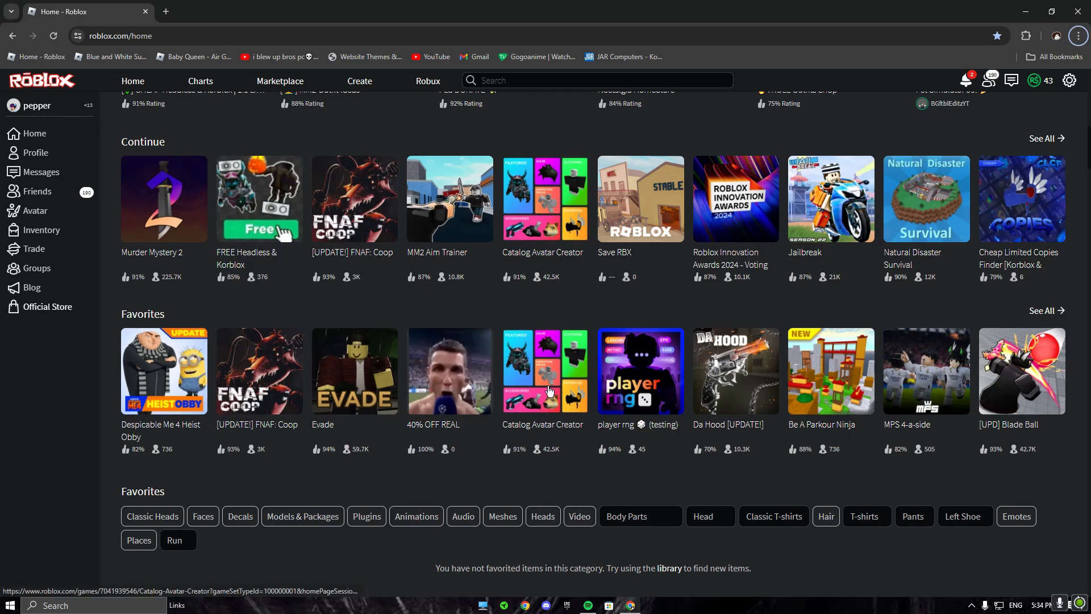
scroll(568, 437, up, 4)
scroll(570, 438, up, 6)
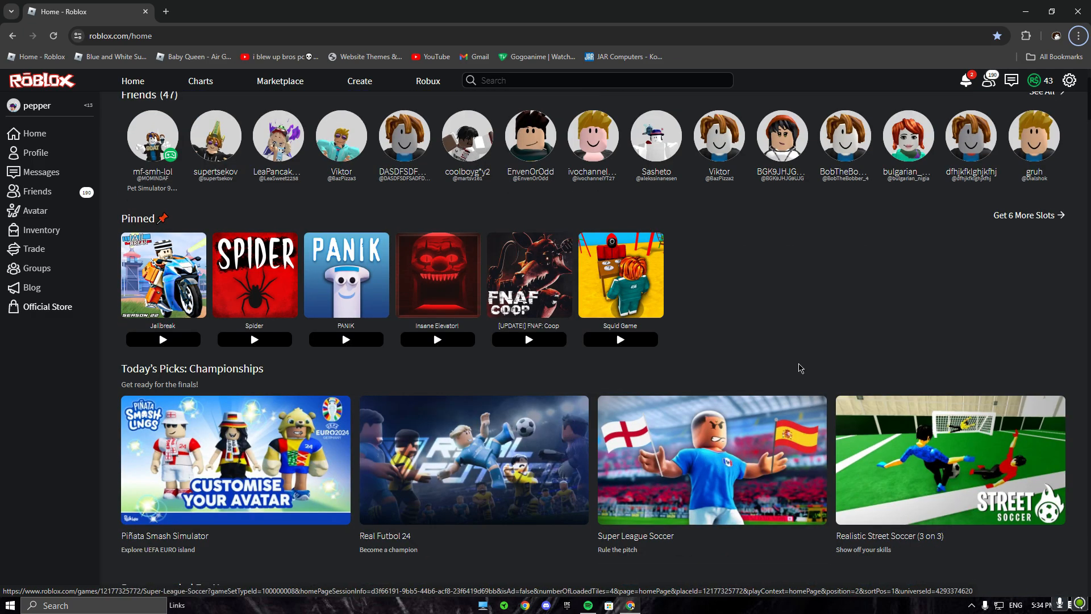
scroll(795, 398, up, 2)
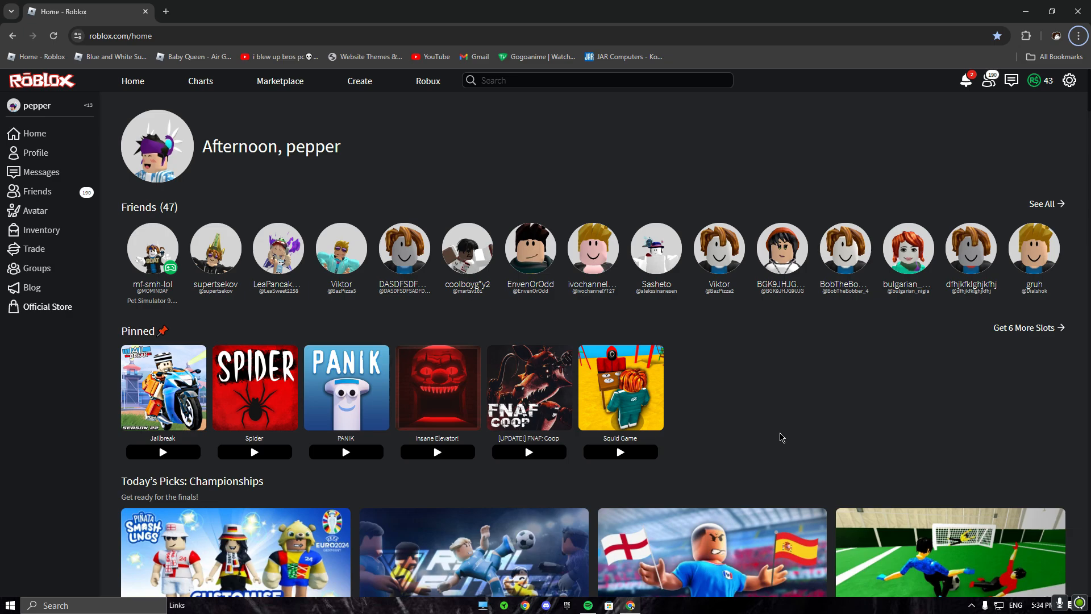
click(1023, 16)
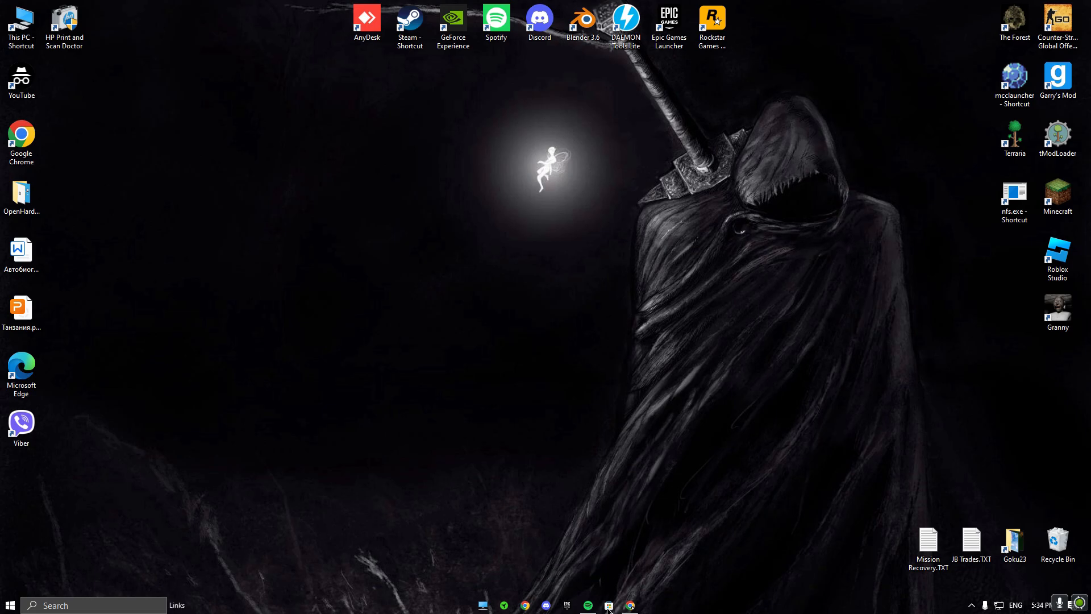
click(937, 56)
Step: Look through the thumbnails of the YouTube channel's uploaded videos, and minimise the browser
click(525, 605)
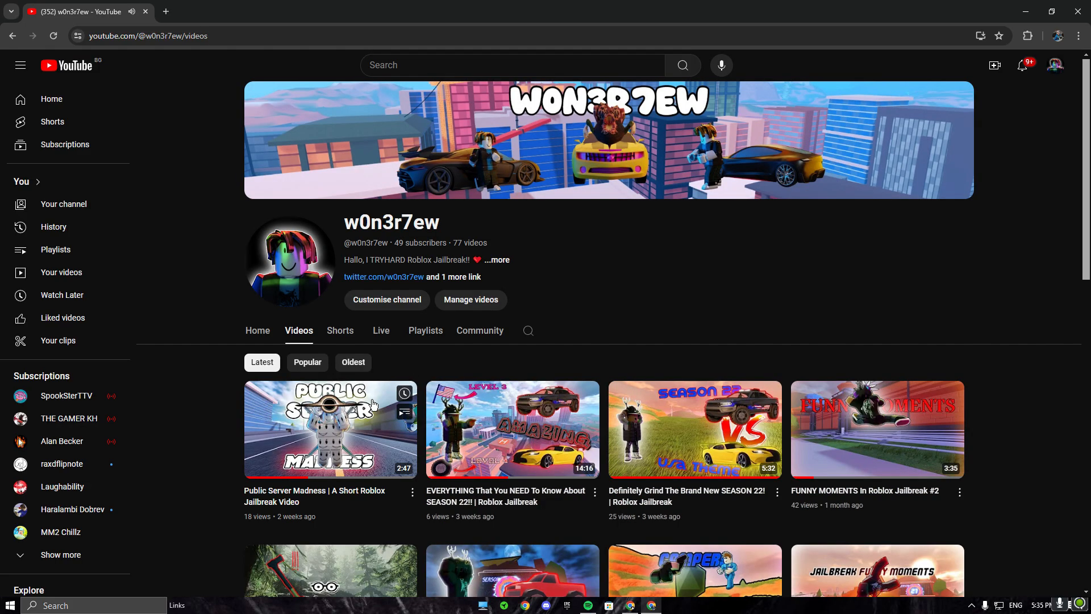
scroll(219, 402, down, 1)
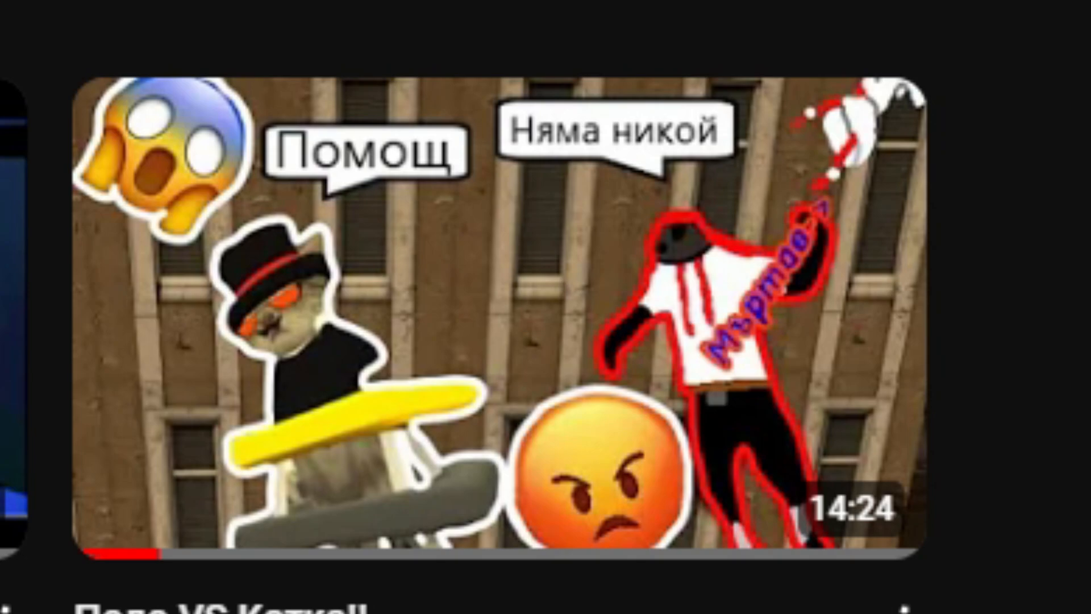
scroll(545, 307, down, 2)
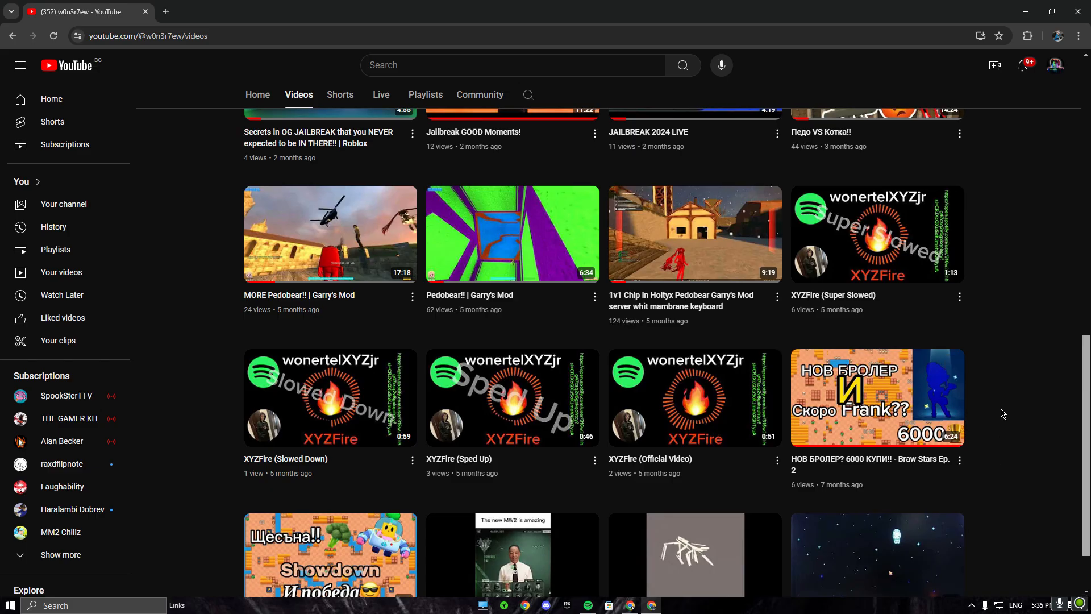
scroll(1001, 413, up, 10)
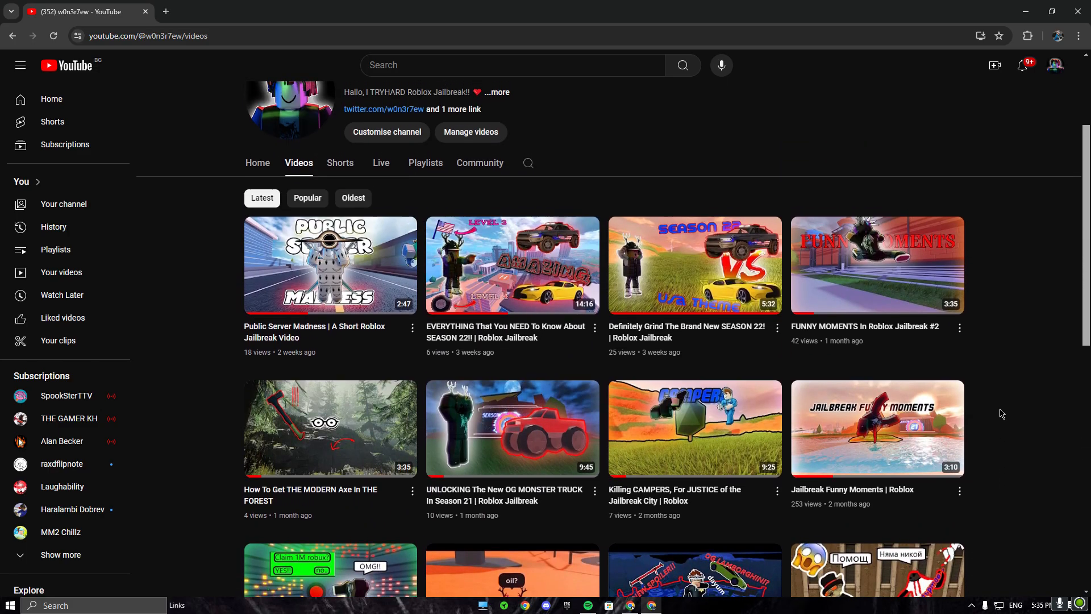
scroll(1002, 413, up, 3)
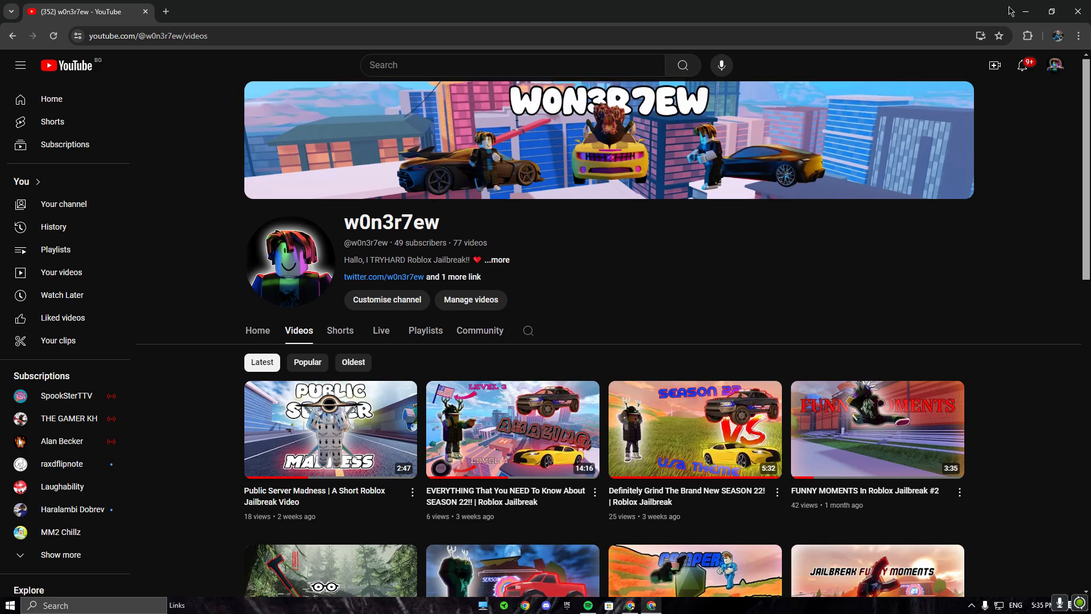
click(1025, 12)
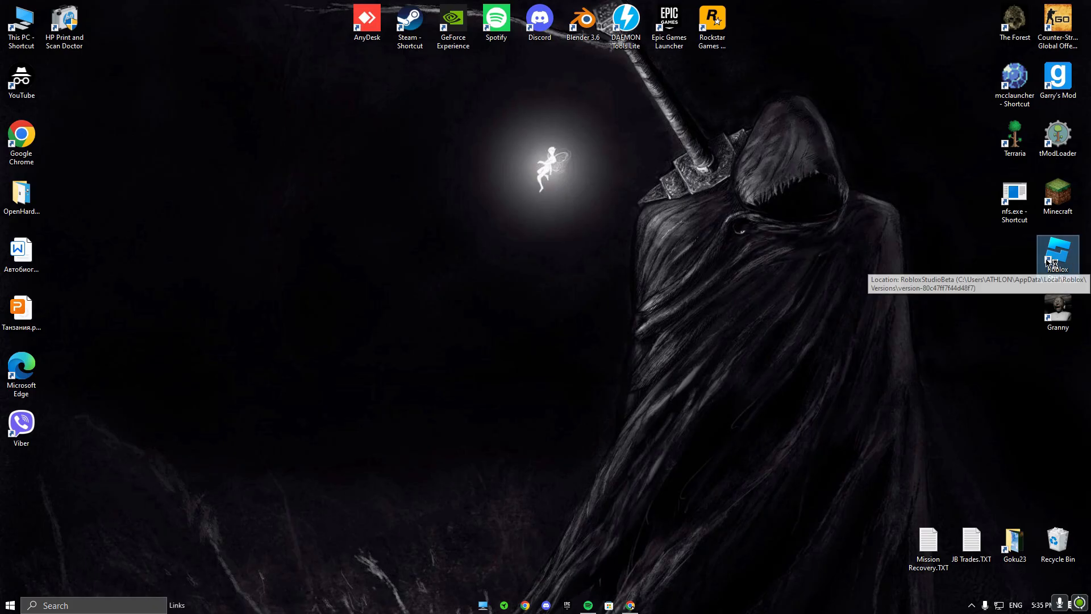
Step: Switch to Roblox Studio by launching it from the desktop
double_click(1049, 264)
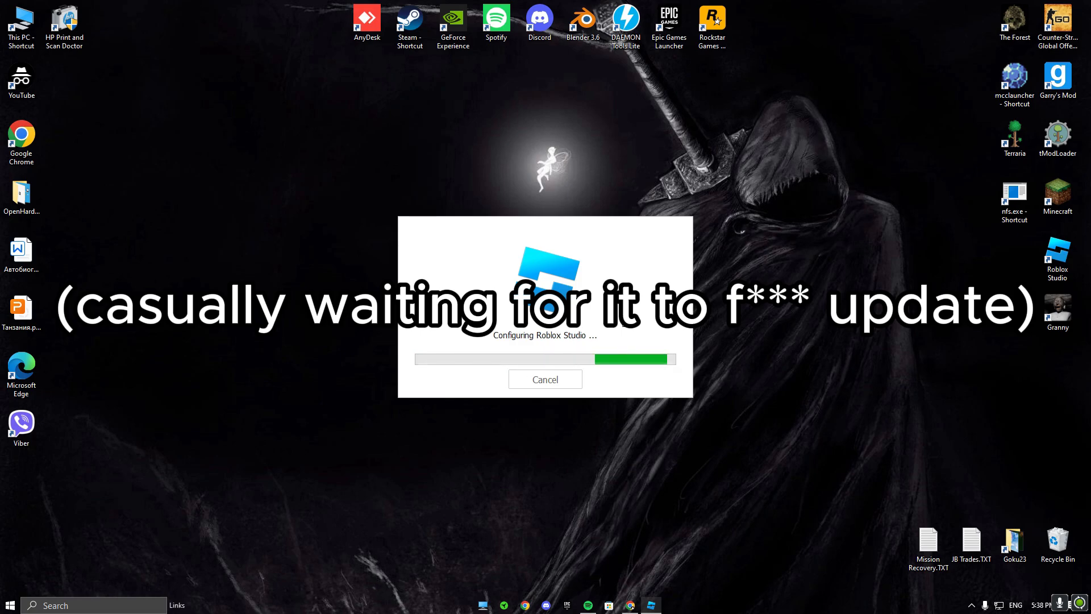
click(1039, 606)
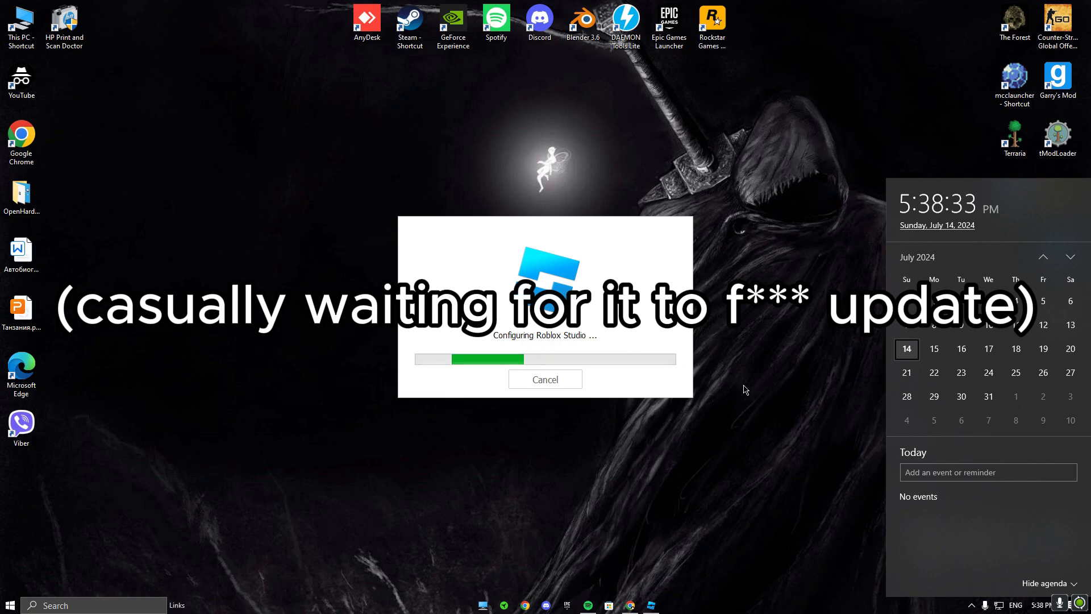
click(772, 249)
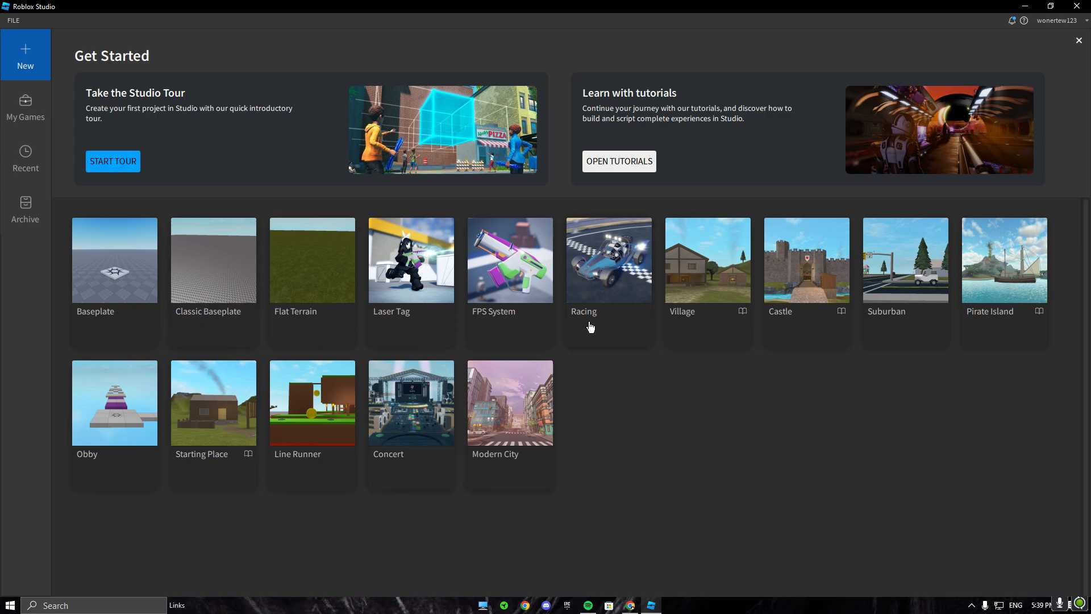
Step: Try to create a new place from the Baseplate template
click(145, 288)
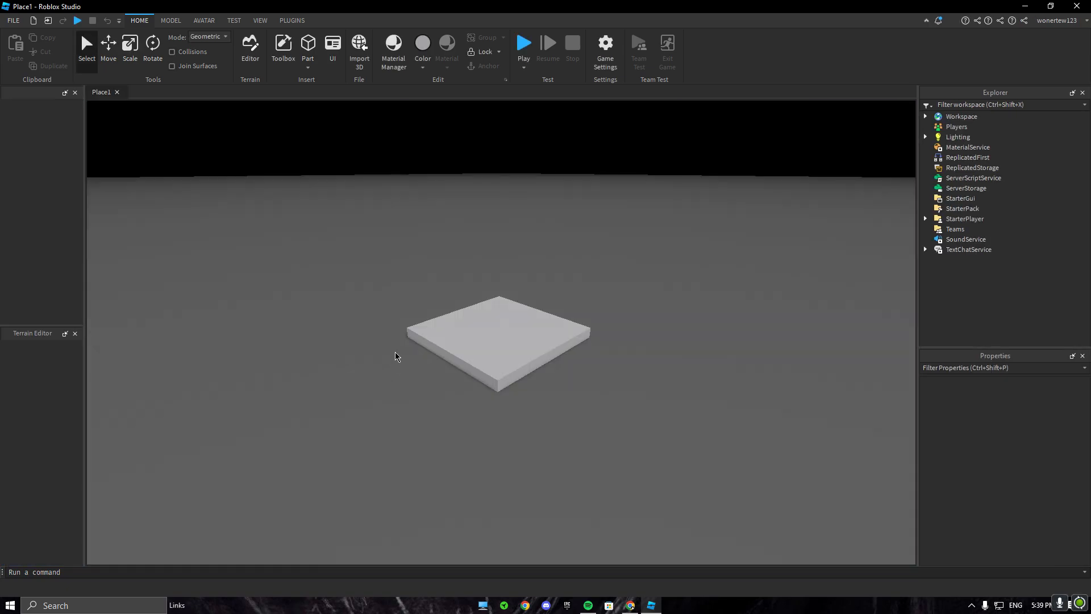
right_click(501, 344)
click(454, 402)
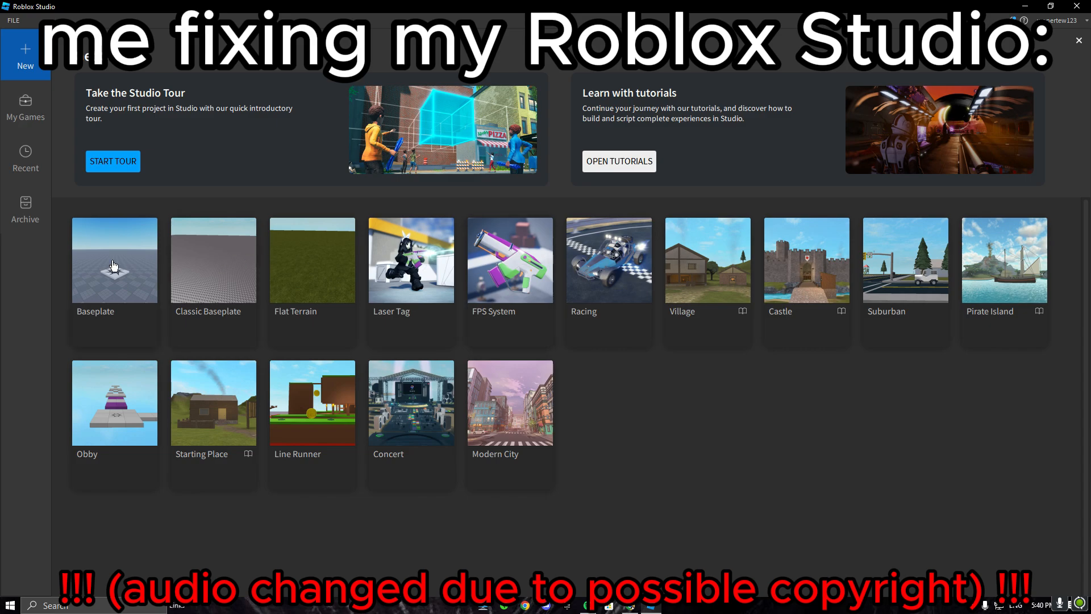
Step: Create a new place from the Baseplate template and bring the spawn pad into close view
click(113, 266)
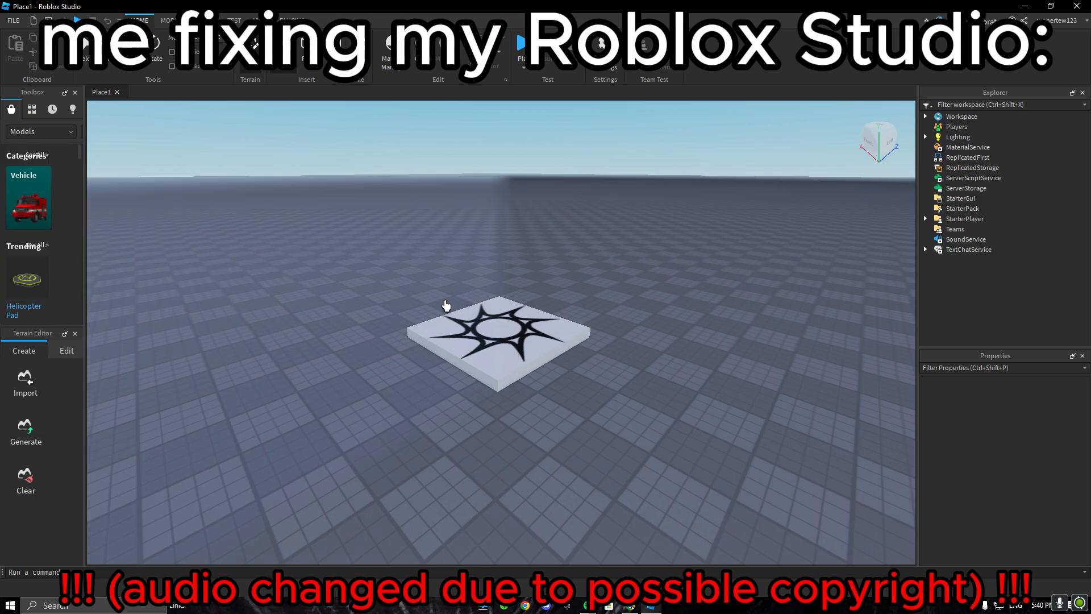
key(w)
key(a)
mouse_move(519, 351)
right_down()
mouse_move(538, 364)
mouse_move(531, 348)
right_up()
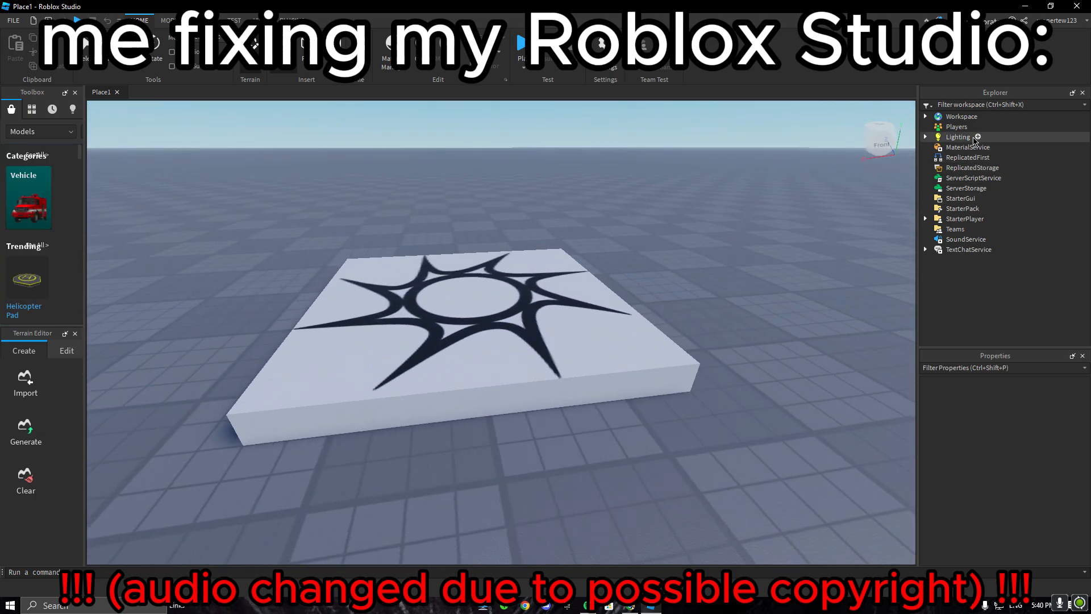
Step: Delete the SpawnLocation object from the Workspace
click(926, 116)
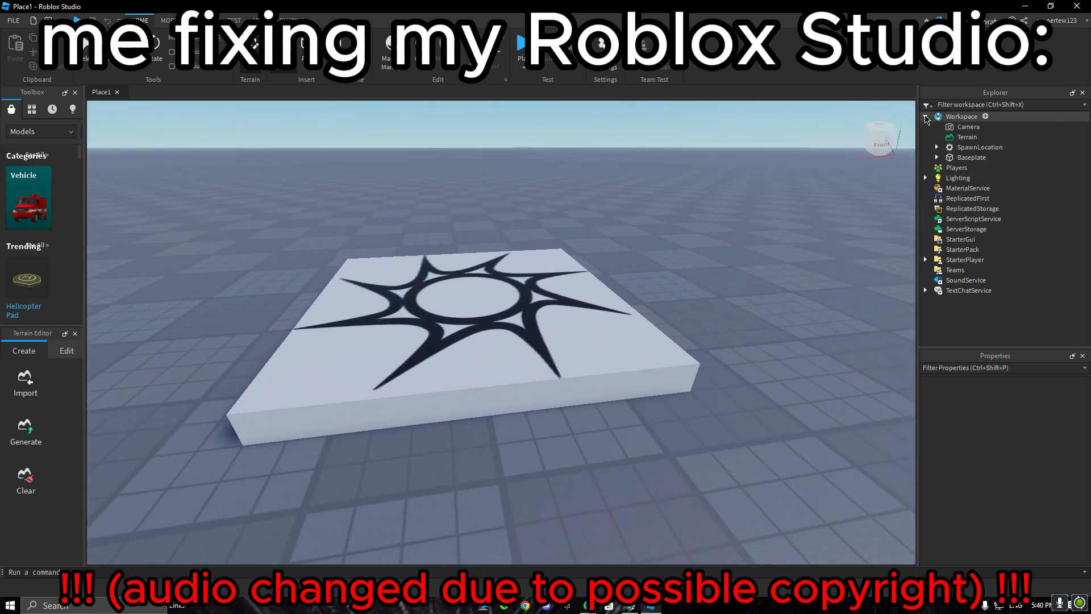
click(968, 157)
right_click(967, 147)
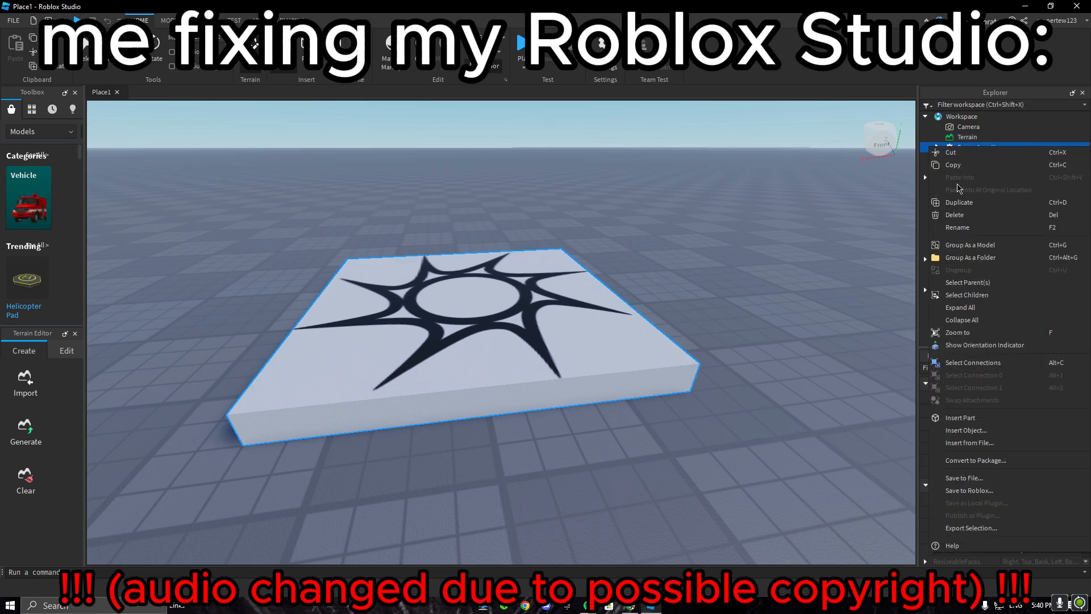
click(955, 216)
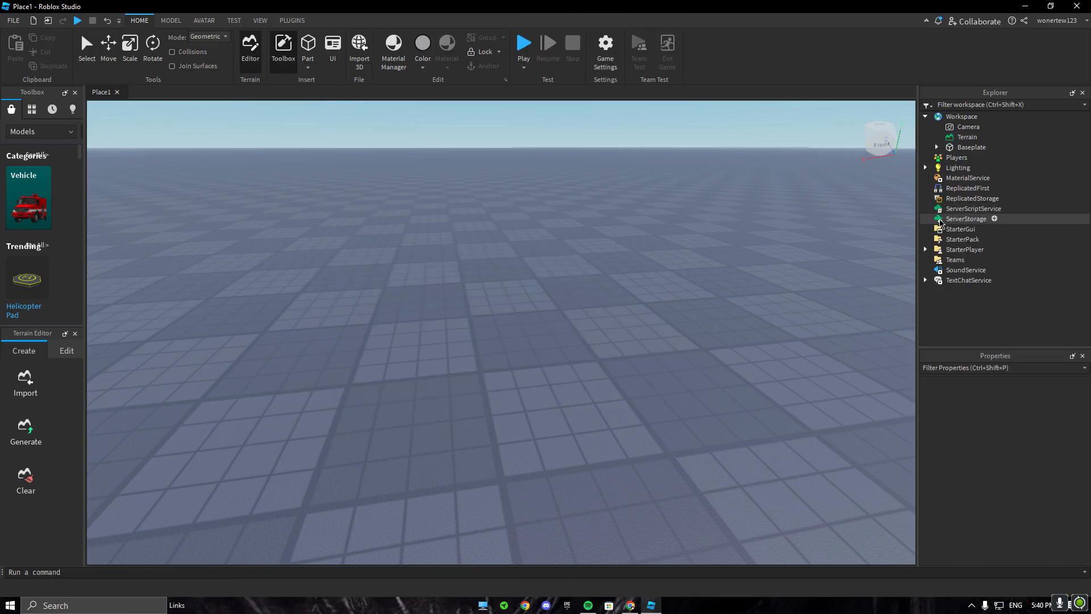
Step: Open the Load Character plugin
click(293, 21)
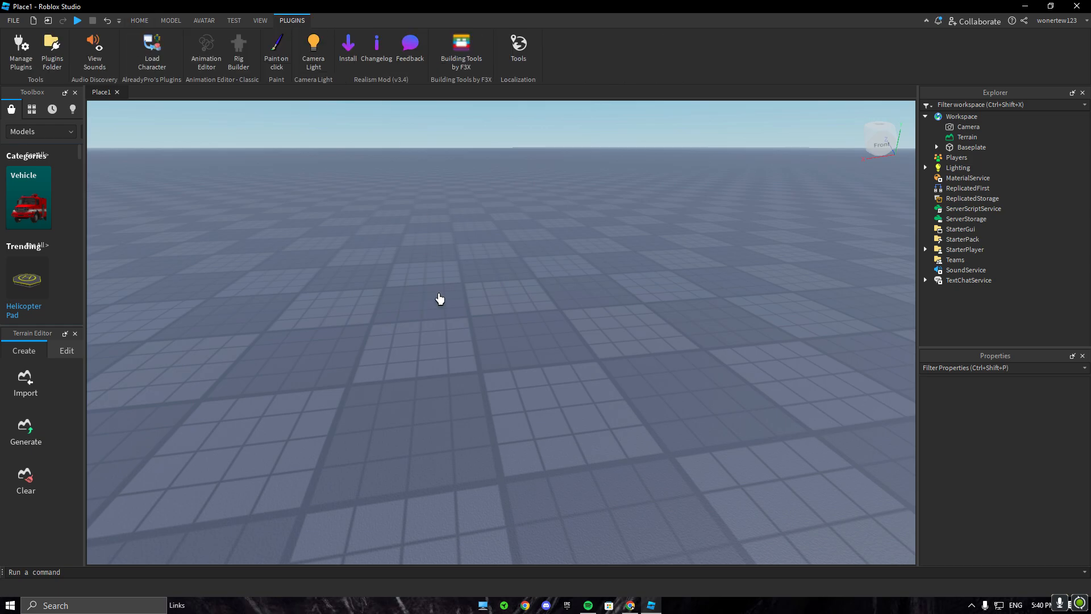
right_drag(491, 356, 499, 355)
scroll(492, 358, down, 5)
scroll(496, 355, up, 5)
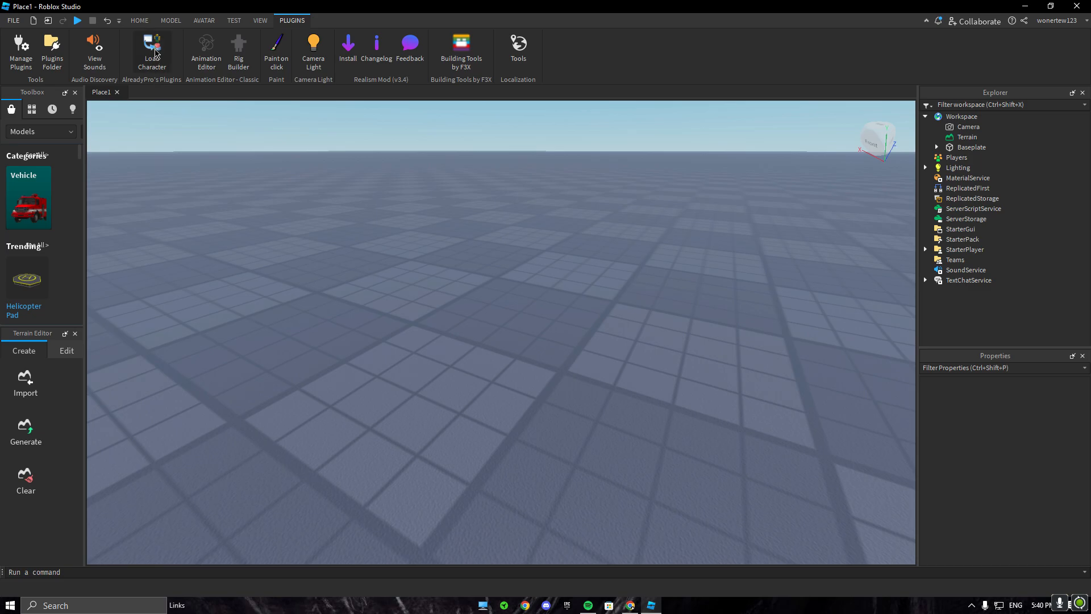
click(154, 51)
click(386, 248)
click(261, 23)
click(294, 25)
click(155, 66)
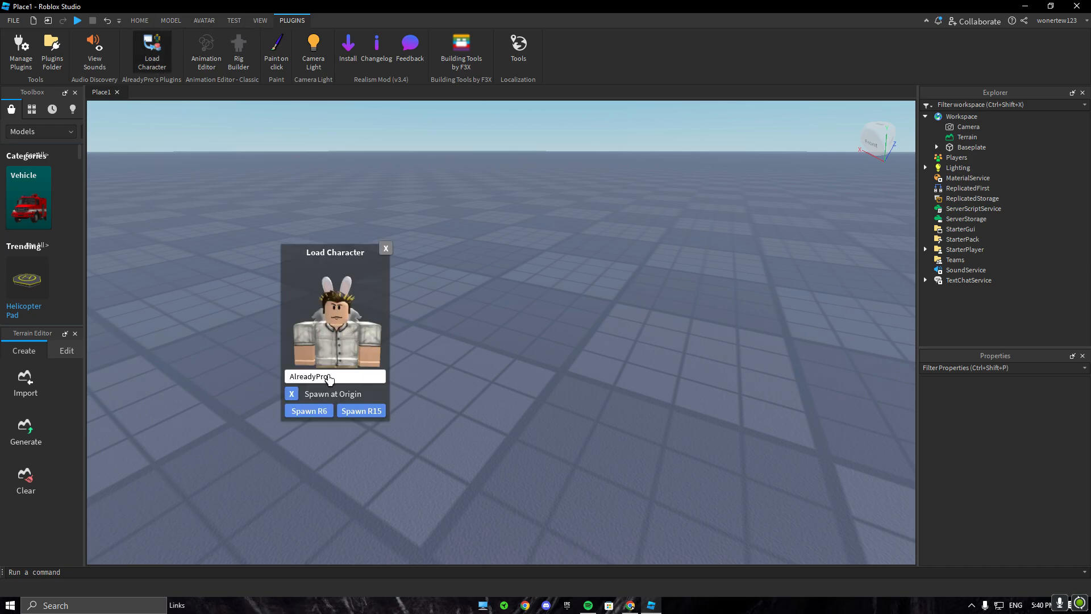
Step: Spawn an R15 character at the origin using the signed-in account's username, and close the Load Character window
drag(328, 377, 57, 405)
text(wonertew123)
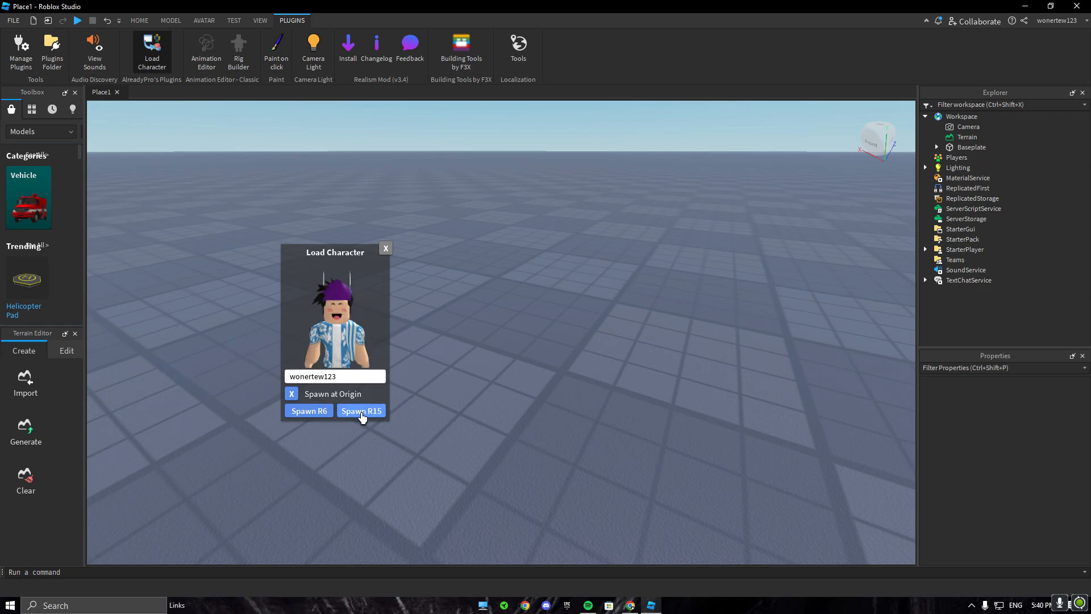
click(361, 411)
click(386, 248)
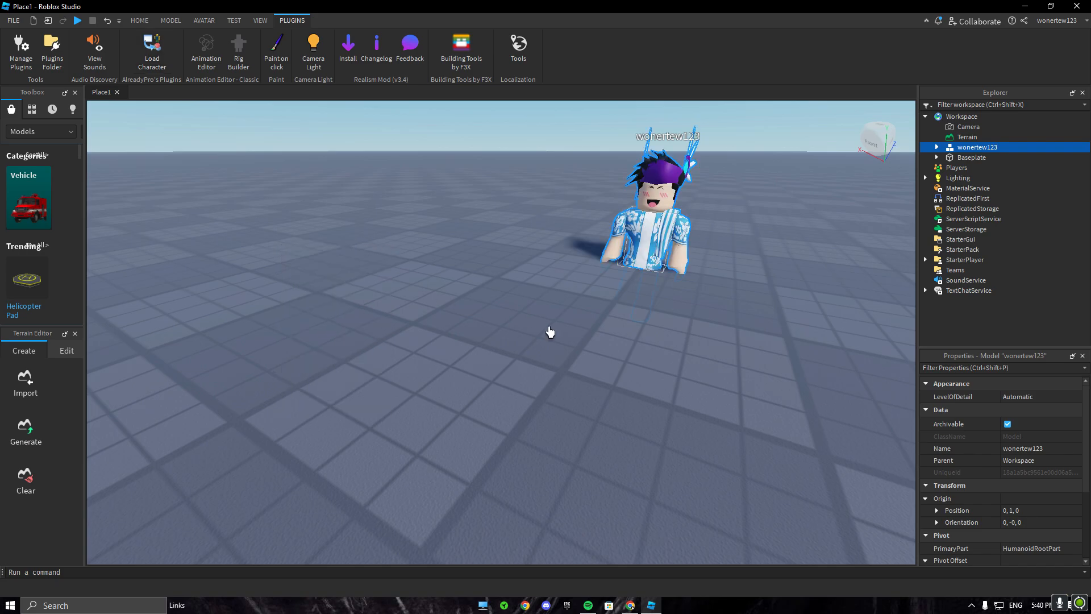
Step: Move the spawned character model upward along the vertical axis and deselect it
key(f)
click(139, 20)
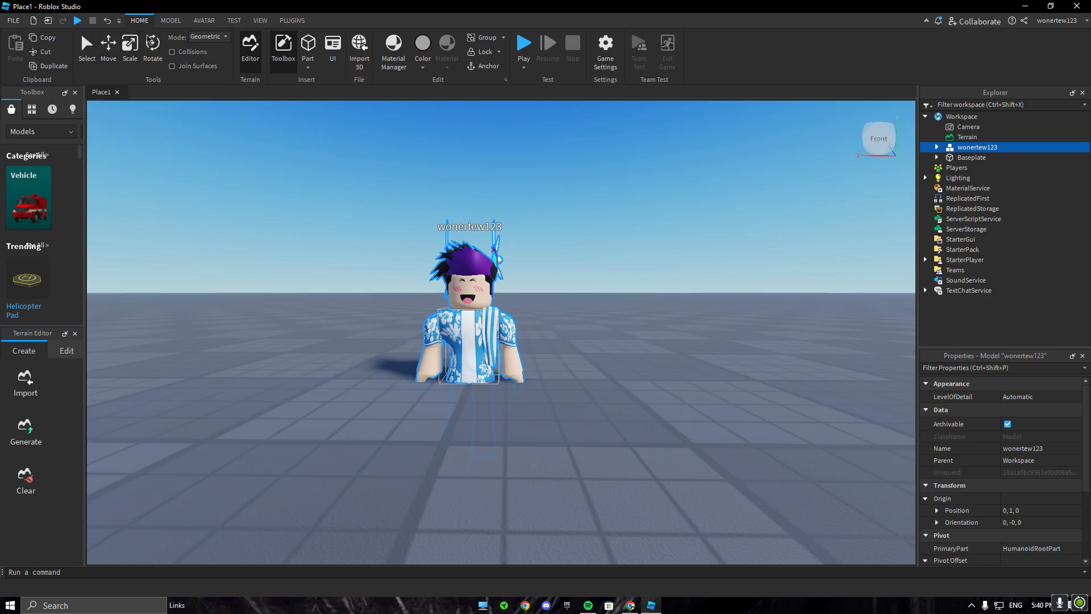
click(292, 20)
click(163, 73)
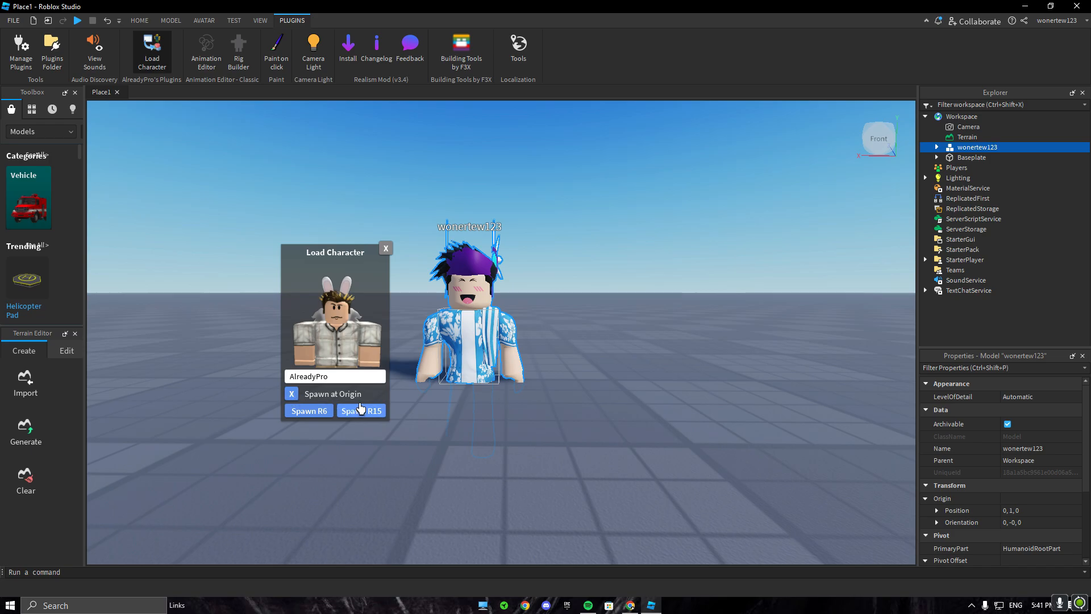
click(386, 248)
click(139, 20)
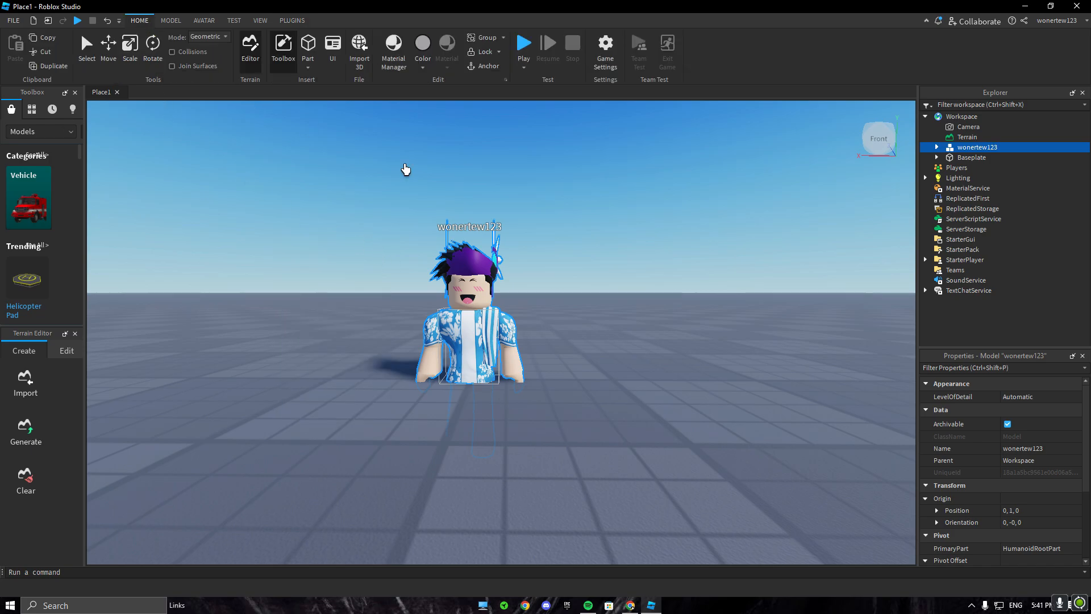
key(ctrl+2)
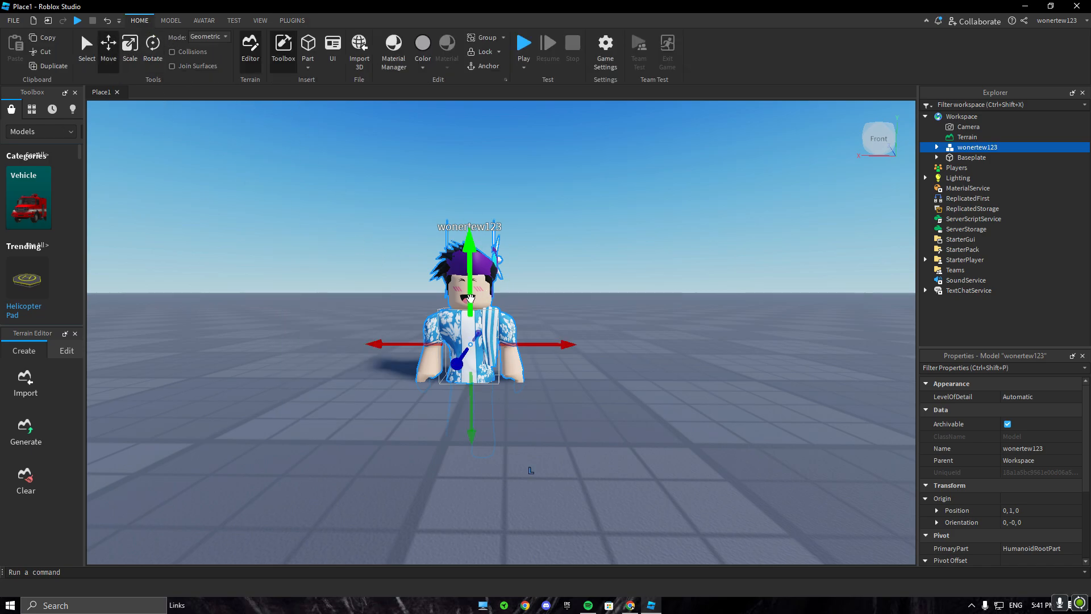
drag(471, 298, 469, 220)
click(637, 333)
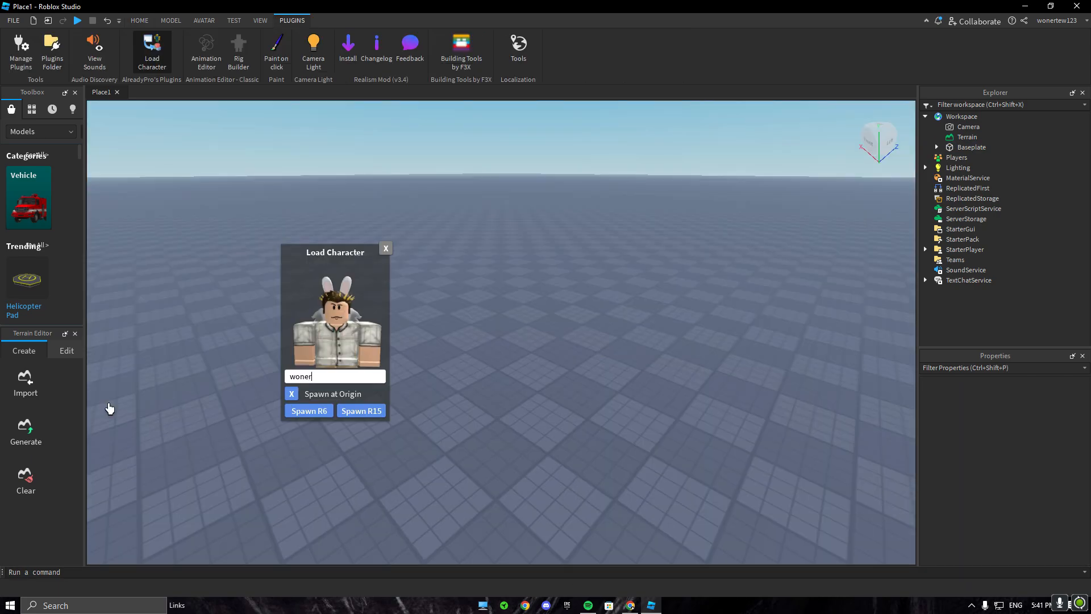
Step: Load the signed-in account's avatar as an R15 character at the origin and close the Load Character window
text(tew123)
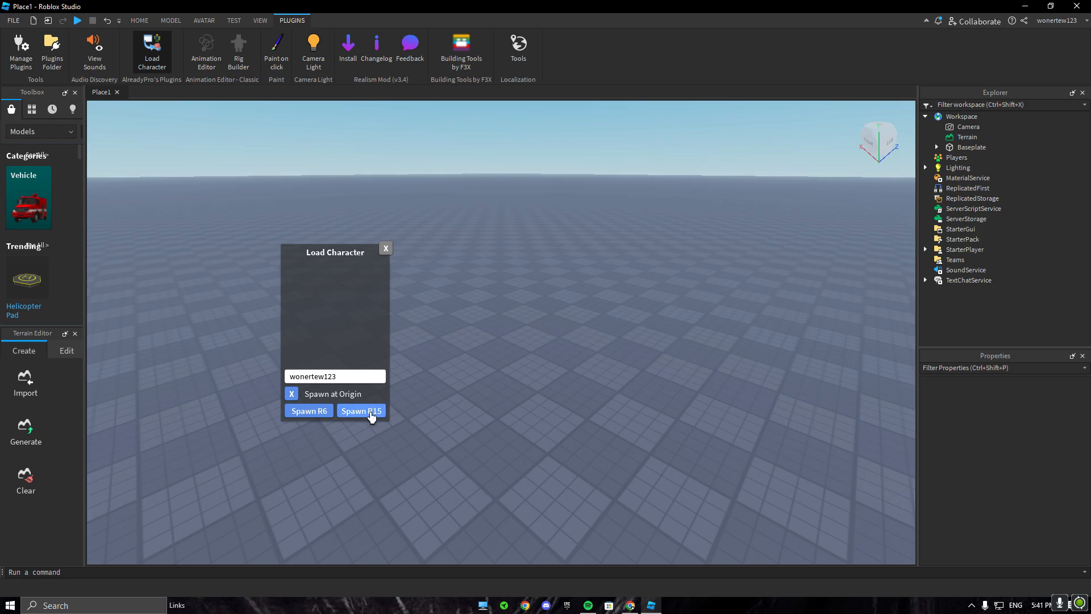
click(386, 249)
right_drag(554, 347, 449, 316)
scroll(449, 315, up, 4)
Step: Raise the loaded character by about 2 studs with the Move tool so it stands on the baseplate, and deselect it
click(170, 20)
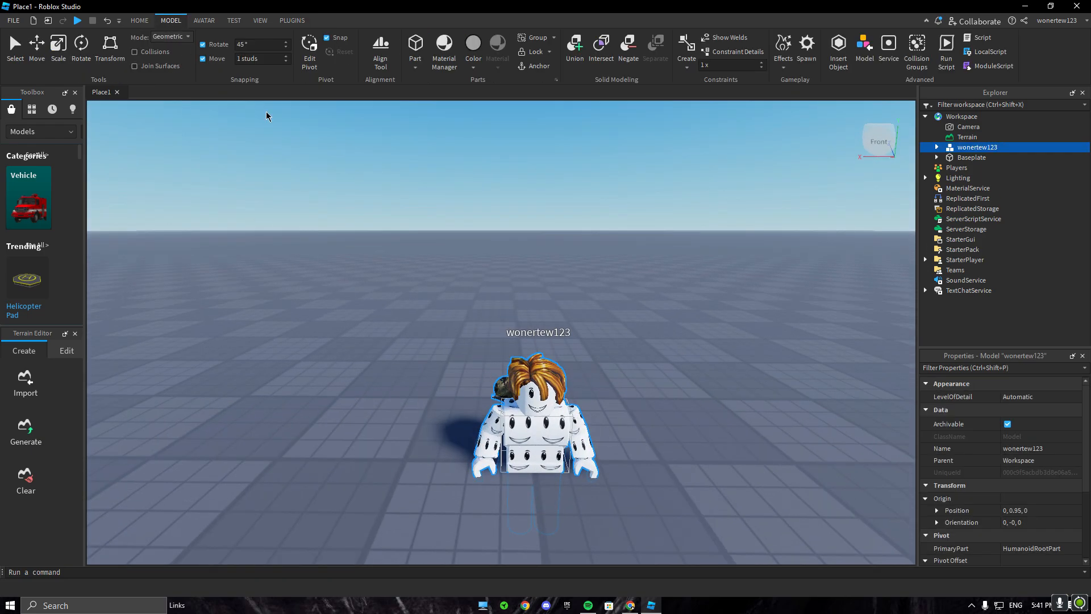
click(139, 20)
click(108, 48)
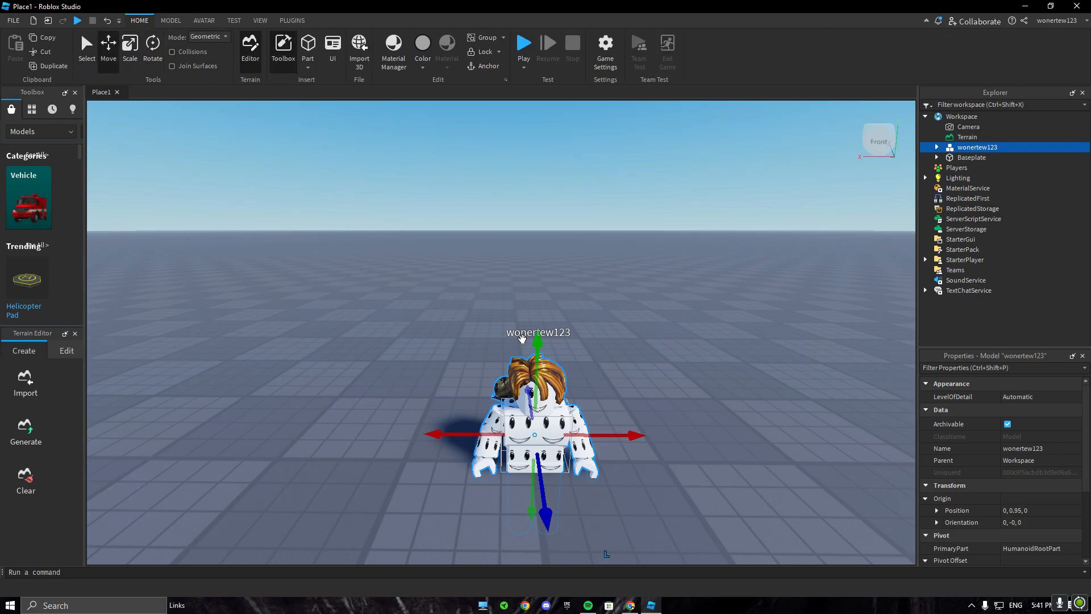
drag(536, 353, 539, 290)
click(676, 348)
Step: Examine the character model's accessories, clothing and body parts in the Explorer hierarchy
right_drag(699, 345, 360, 346)
key(w)
key(d)
key(s)
key(a)
click(935, 148)
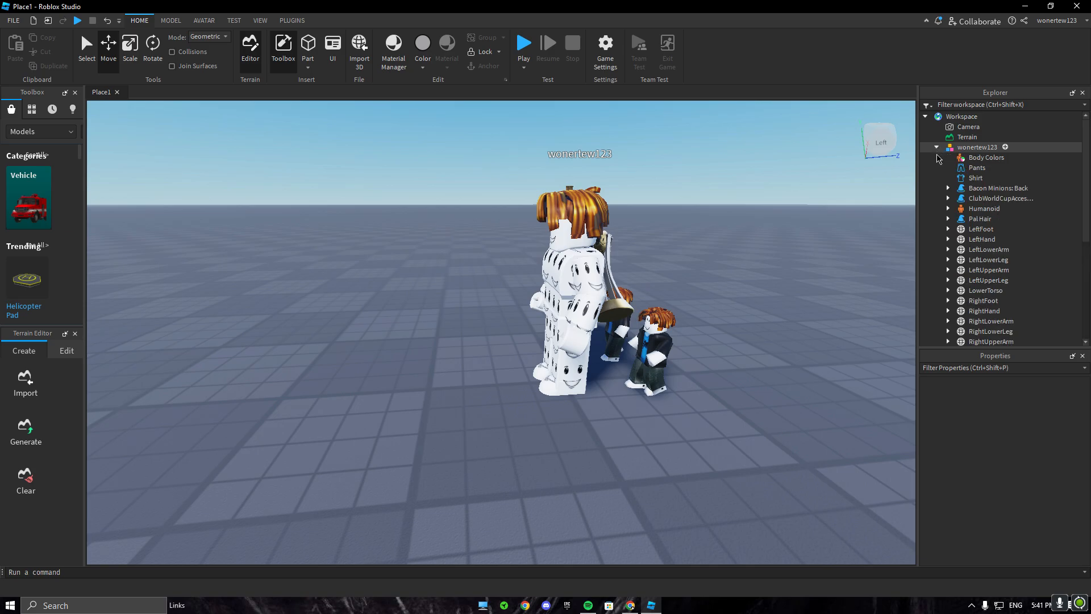
right_drag(762, 370, 781, 376)
scroll(780, 376, up, 3)
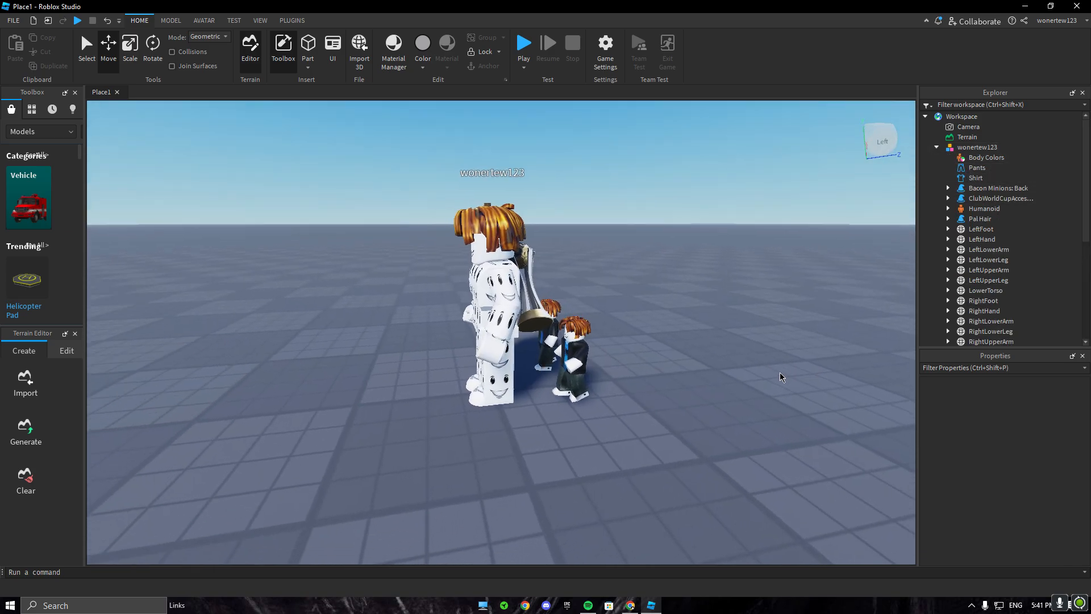
scroll(994, 266, down, 3)
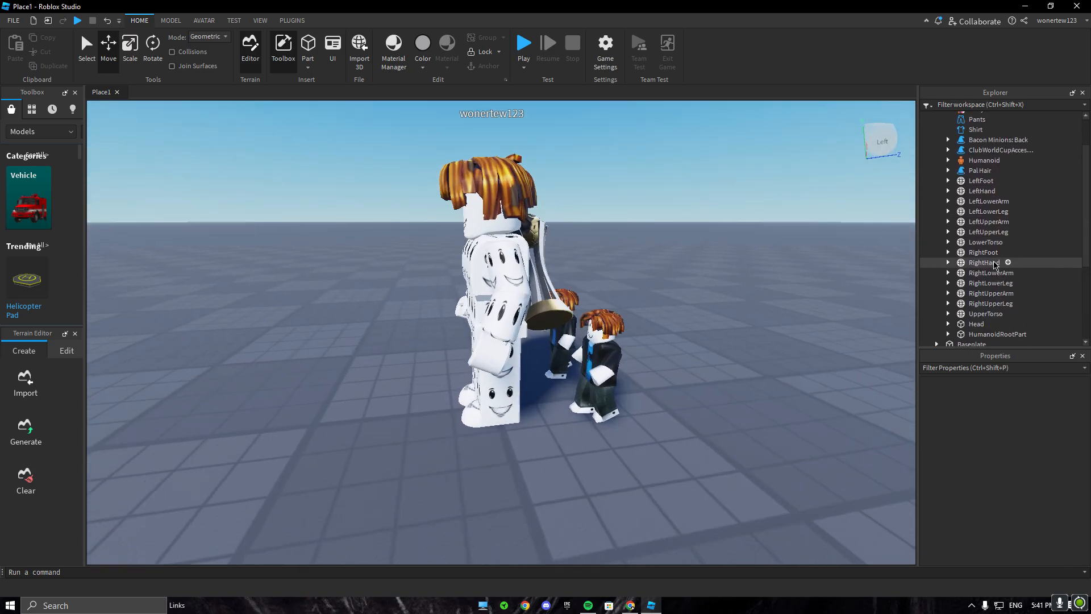
scroll(994, 265, up, 3)
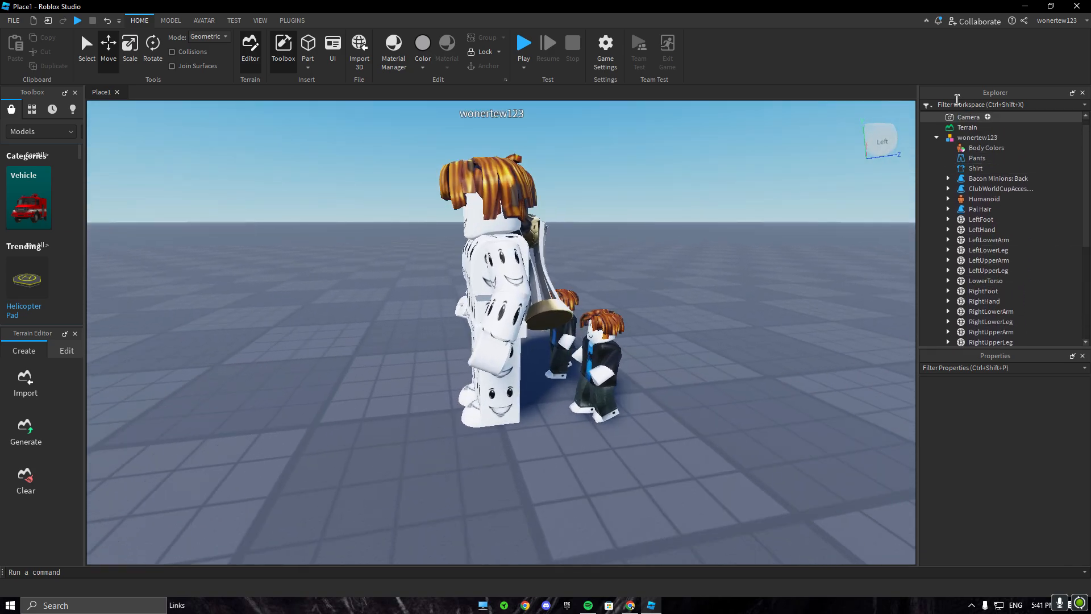
click(979, 194)
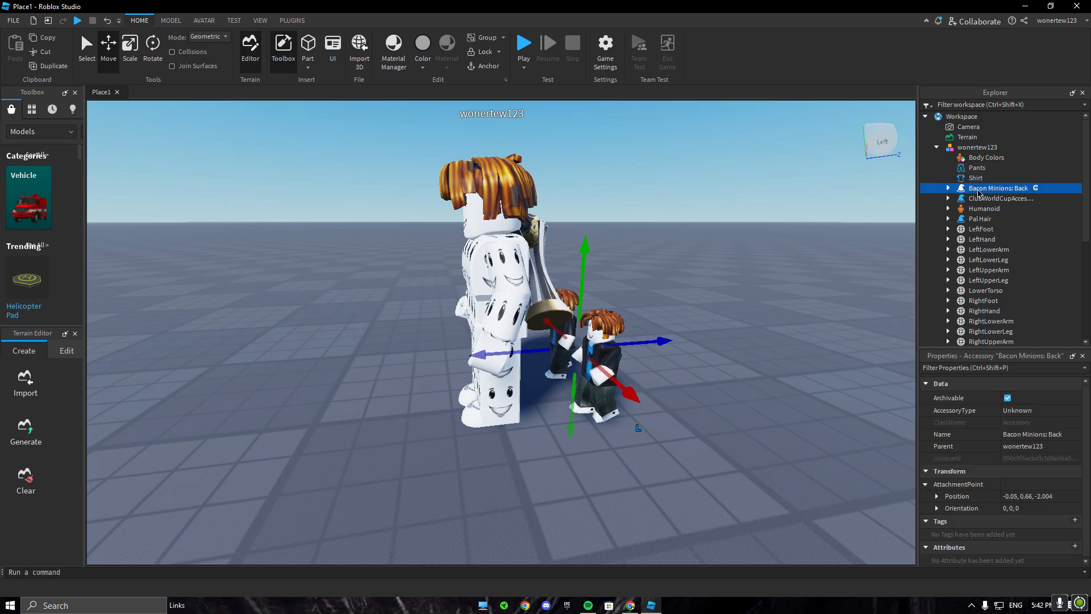
click(937, 147)
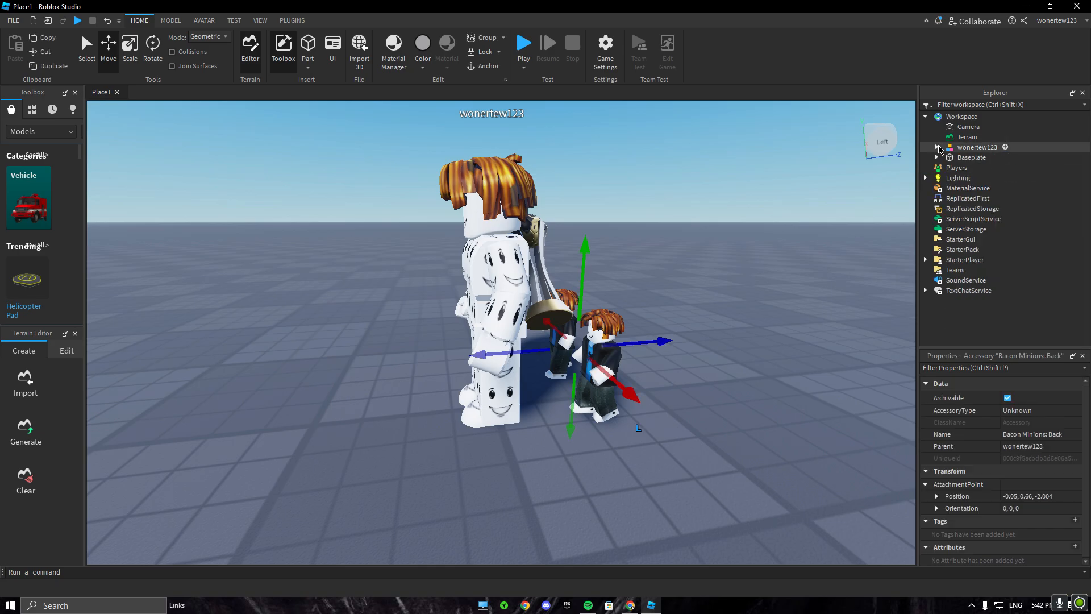
click(939, 149)
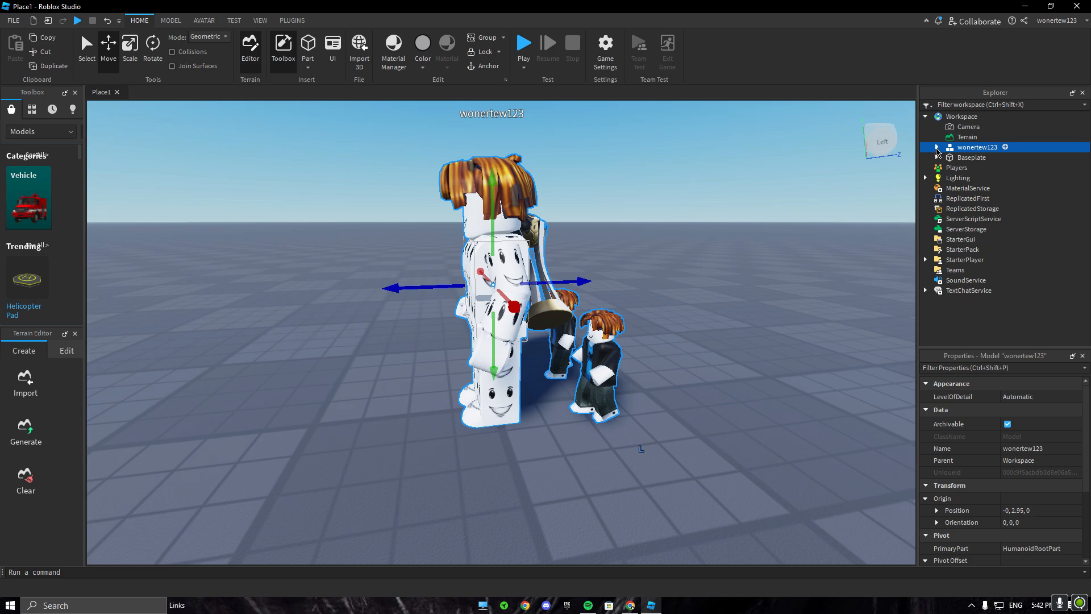
click(936, 147)
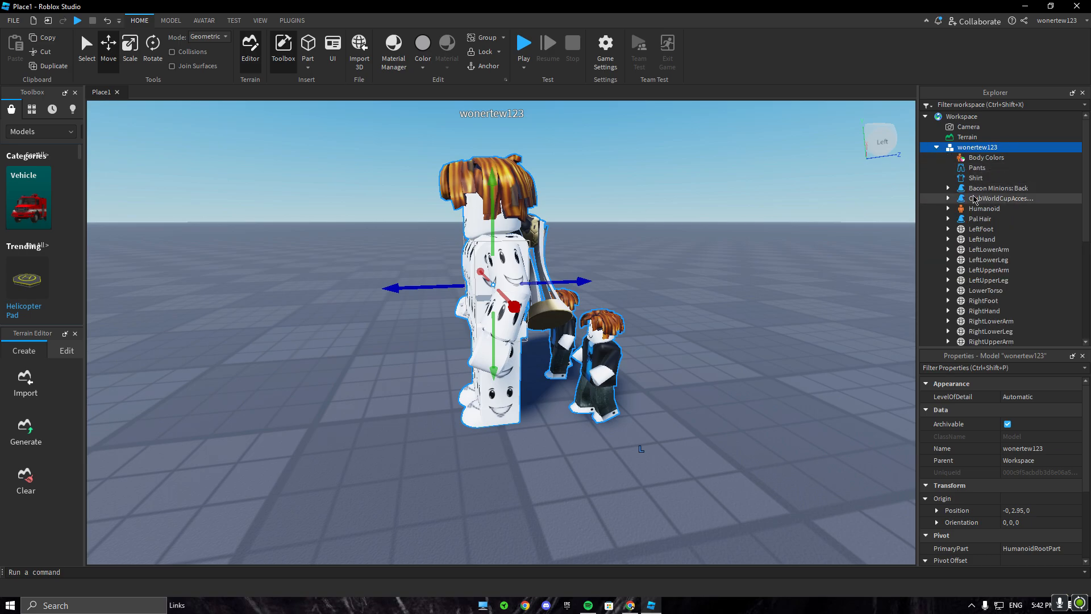
click(979, 218)
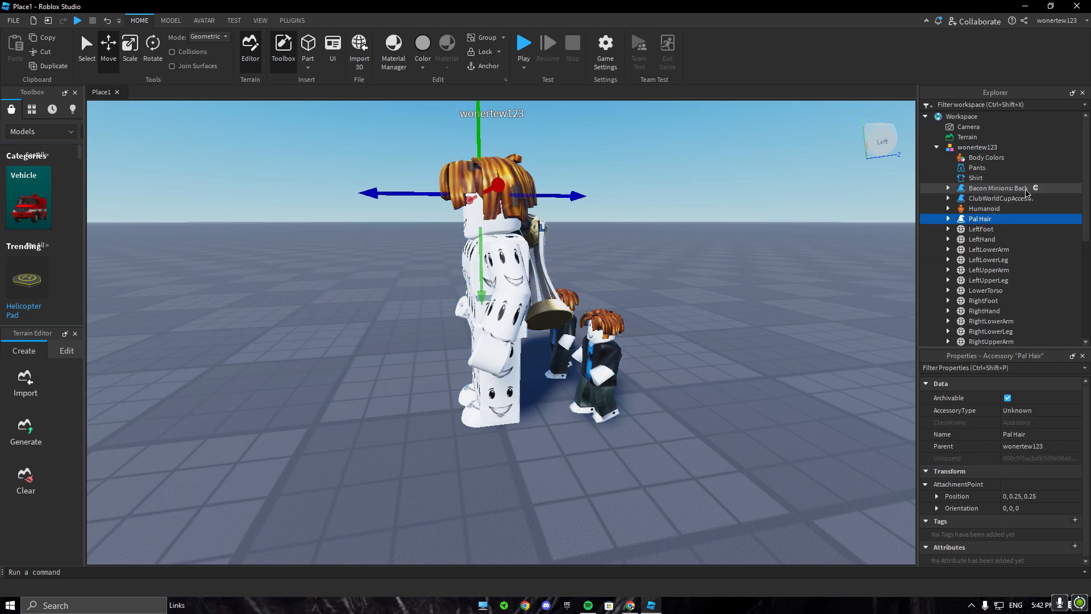
click(987, 189)
click(986, 199)
click(983, 179)
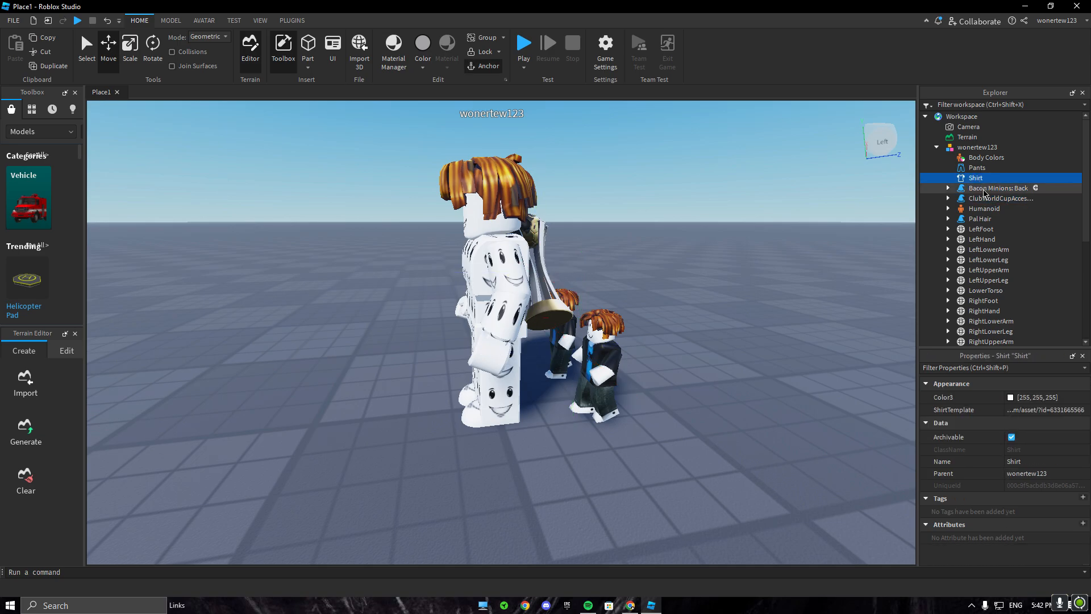
Step: Delete the Bacon Minions: Back accessory from the character model and collapse the model's hierarchy
click(989, 188)
right_click(989, 188)
click(966, 258)
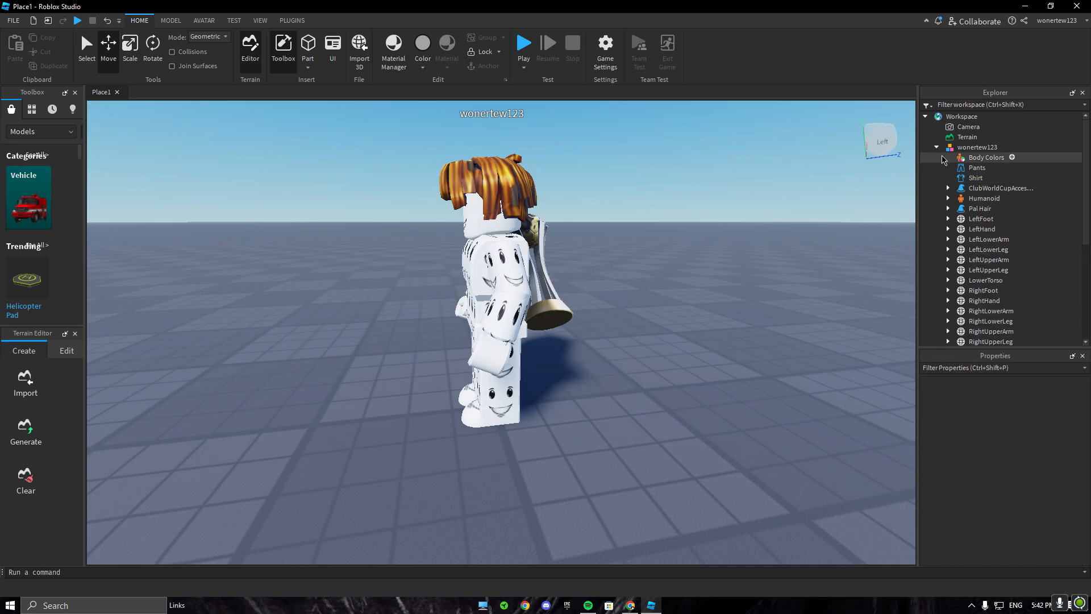
click(937, 147)
Step: Open the classic Animation Editor plugin and choose the character as the rig to animate
key(a)
right_drag(743, 305, 743, 305)
key(w)
key(d)
key(w)
key(a)
click(293, 21)
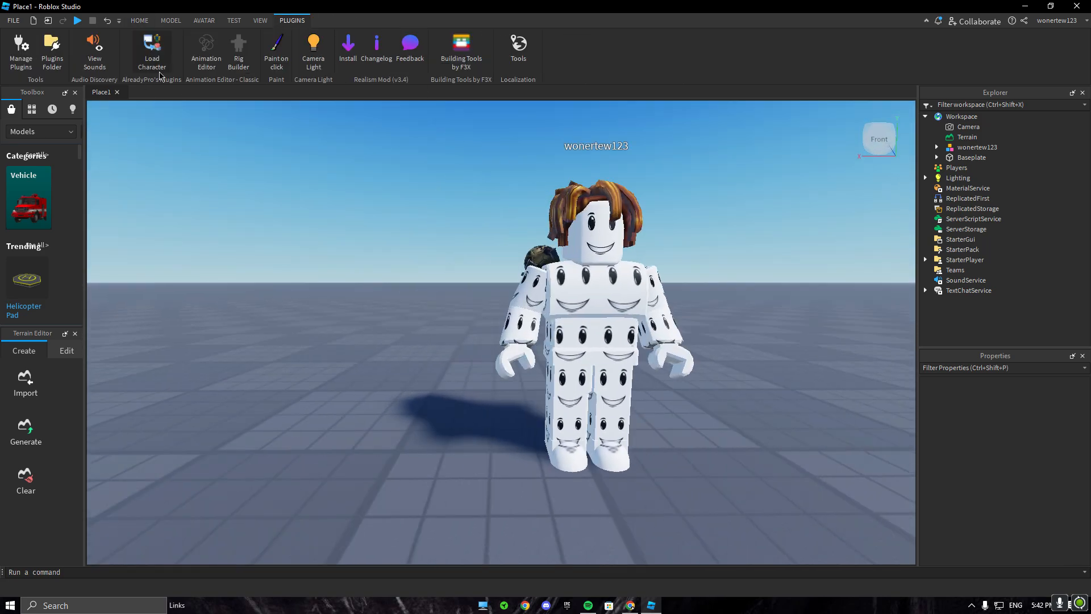
click(207, 51)
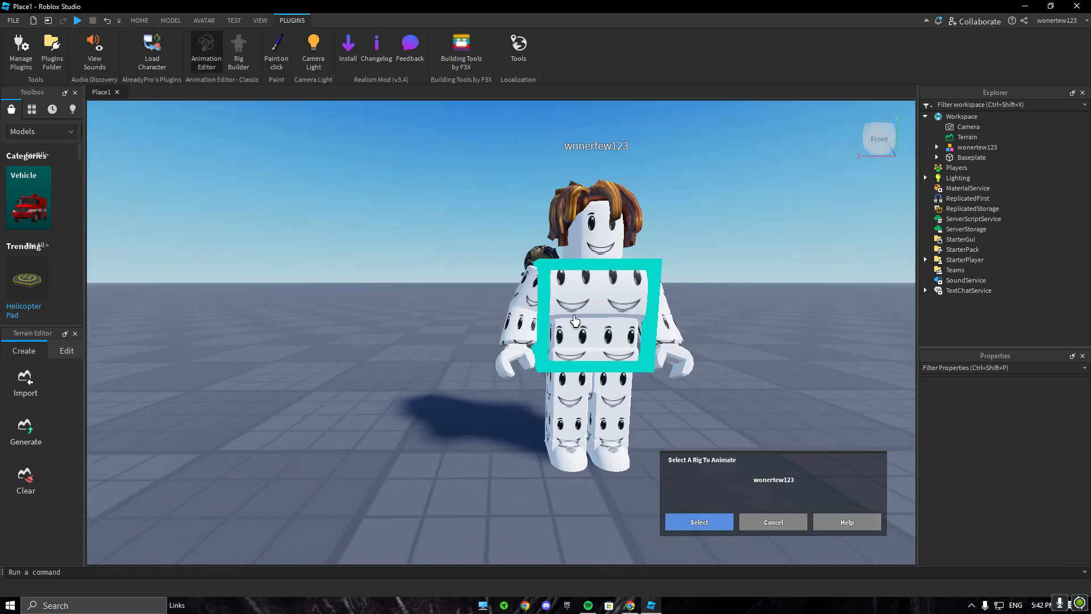
click(709, 527)
key(s)
key(d)
right_drag(674, 426, 674, 426)
key(w)
key(s)
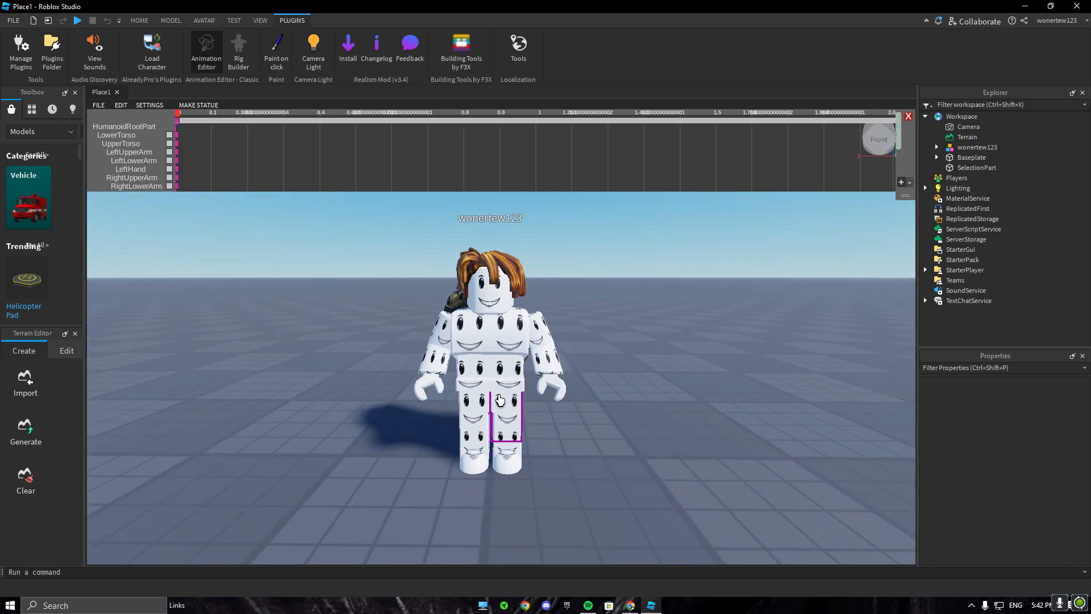
click(512, 398)
right_drag(592, 445, 592, 446)
key(d)
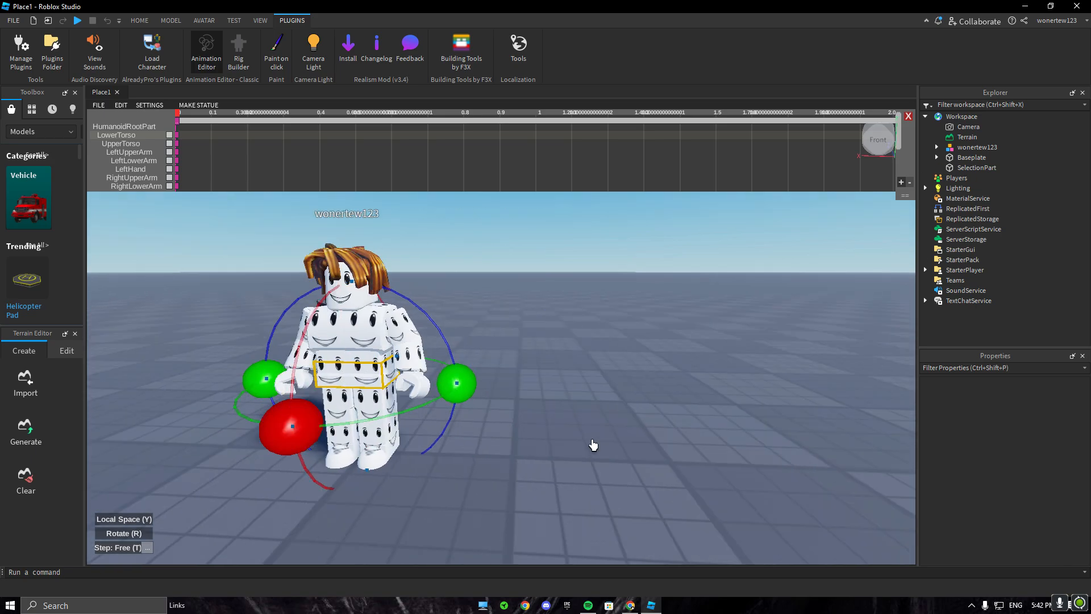
click(593, 445)
key(w)
key(s)
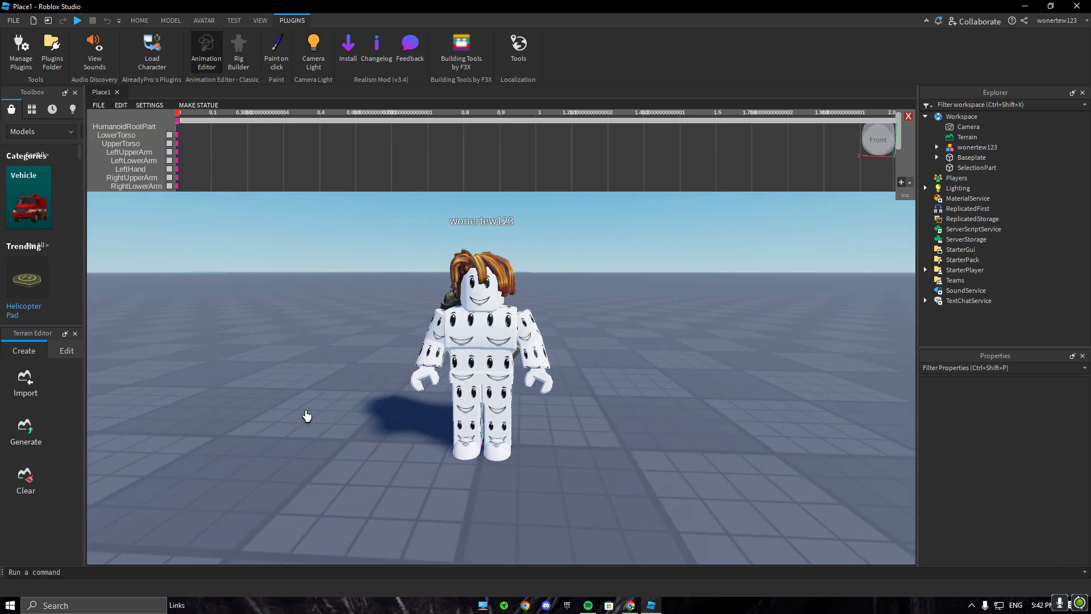
key(w)
key(a)
key(w)
right_drag(494, 477, 482, 459)
key(d)
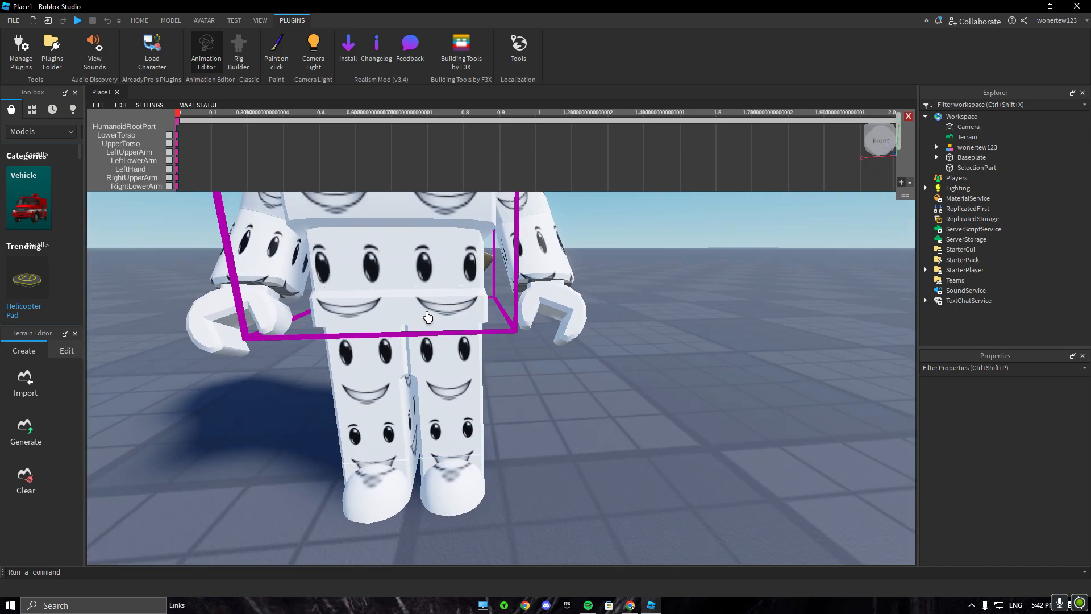
Step: Select the character's lower torso, rotate it about its vertical axis to turn the body, and deselect it
click(438, 323)
key(s)
right_drag(438, 324, 619, 433)
key(d)
key(a)
key(s)
key(w)
drag(556, 443, 550, 417)
right_drag(582, 498, 582, 498)
key(a)
key(w)
drag(735, 380, 663, 425)
key(s)
key(d)
key(a)
right_drag(754, 508, 754, 508)
key(w)
key(w)
key(s)
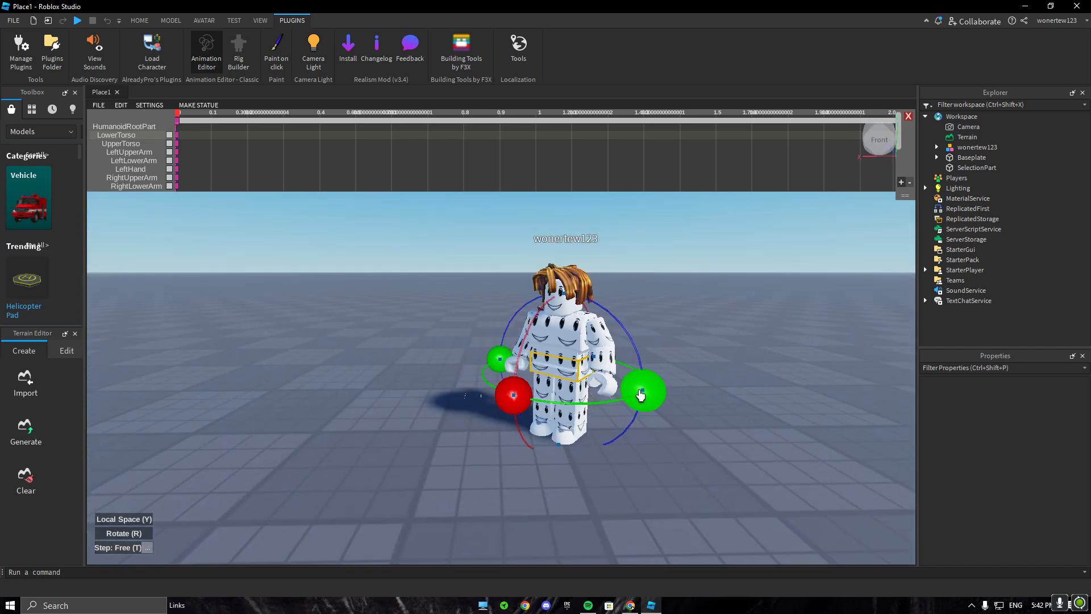
click(719, 420)
Step: Refine the character's facing direction with a small extra turn of the lower torso about its vertical axis, and deselect it
key(s)
right_drag(720, 420, 720, 420)
key(w)
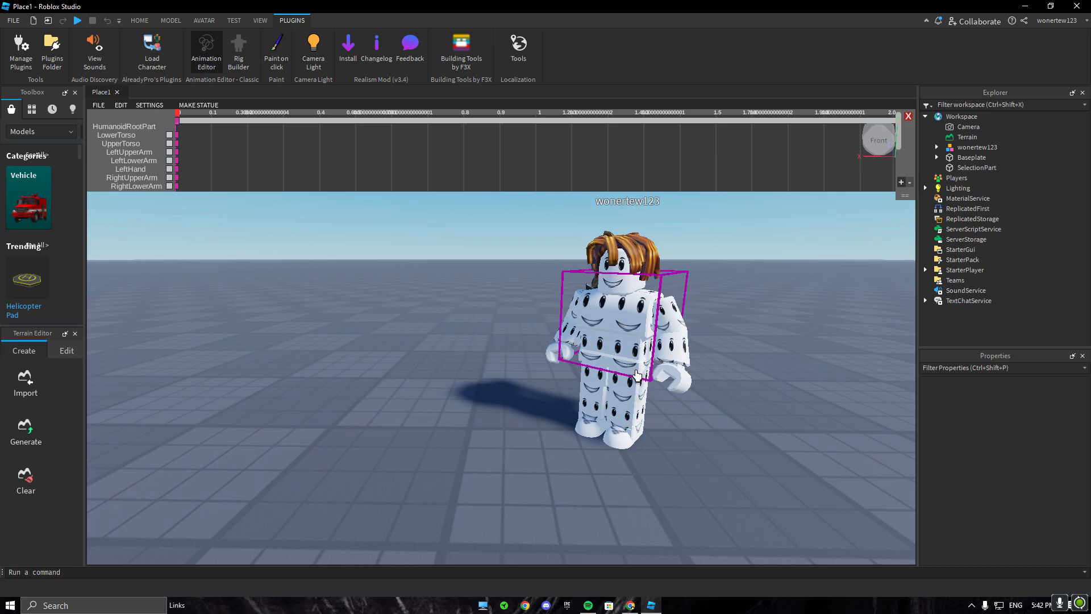
click(638, 378)
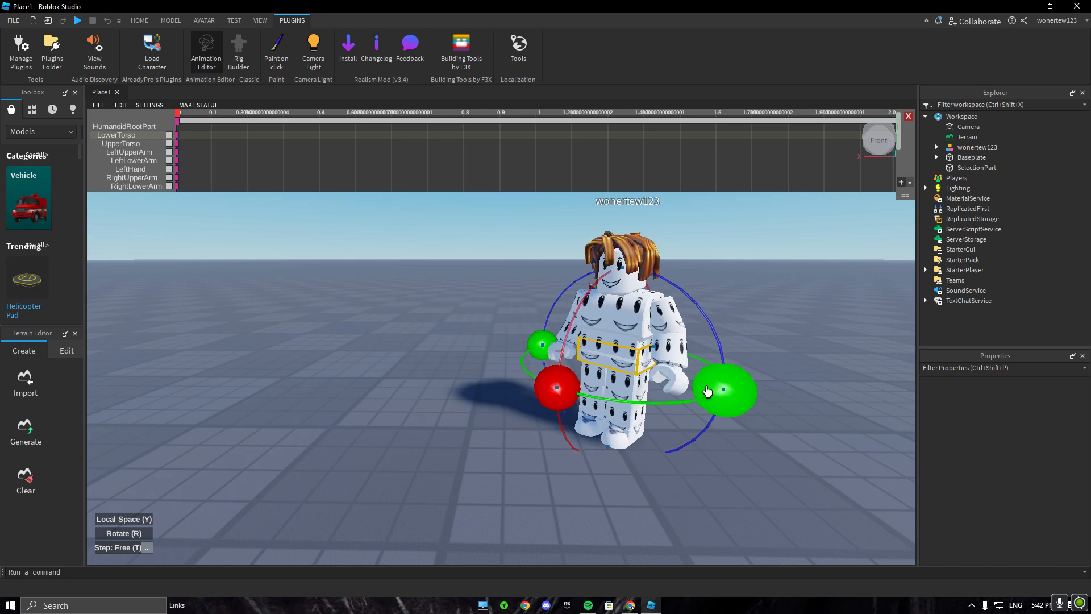
drag(701, 392, 720, 385)
click(763, 321)
Step: Rotate the right upper arm upward so the character's right arm is raised beside the head
key(w)
key(a)
right_drag(764, 320, 764, 320)
key(s)
key(w)
click(517, 307)
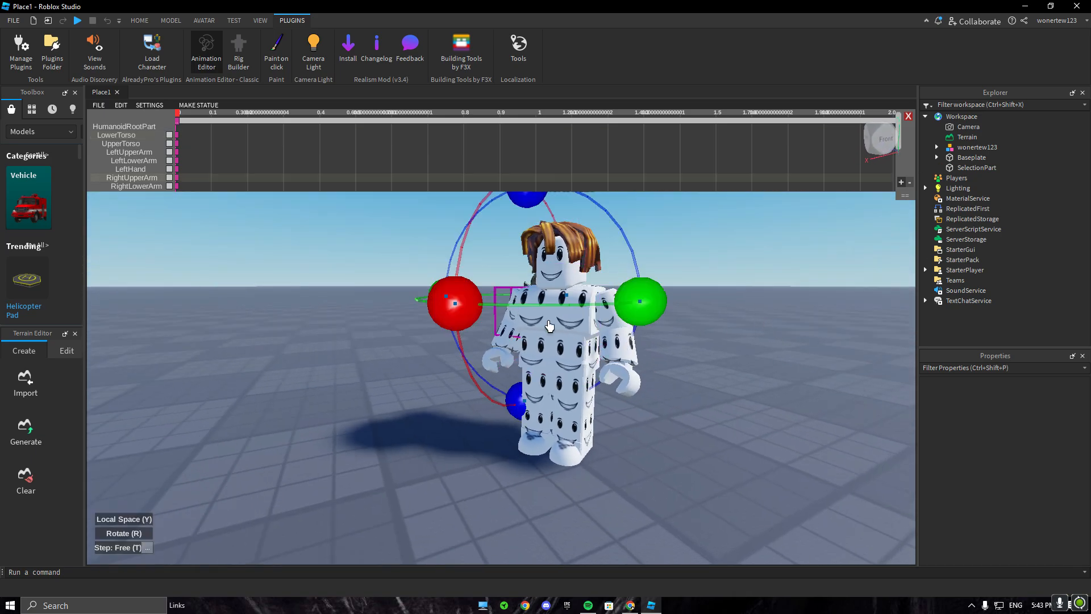
key(a)
key(w)
right_drag(554, 328, 537, 367)
key(s)
key(w)
drag(536, 366, 123, 228)
click(425, 382)
right_drag(521, 343, 521, 344)
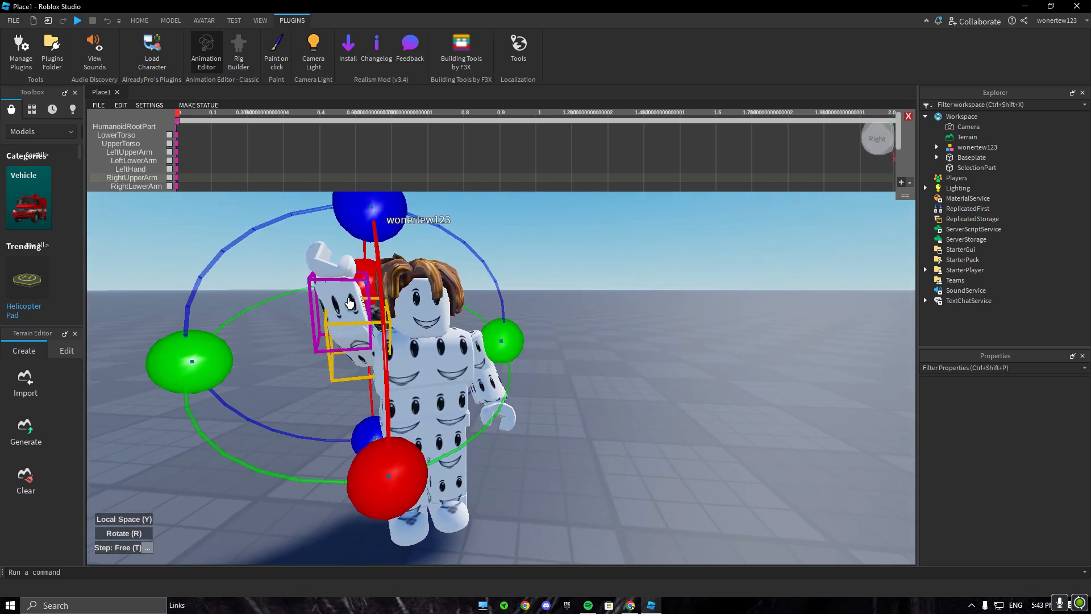
Step: Rotate the right lower arm inward so the right hand reaches toward the head, and deselect it
click(340, 286)
scroll(294, 351, down, 5)
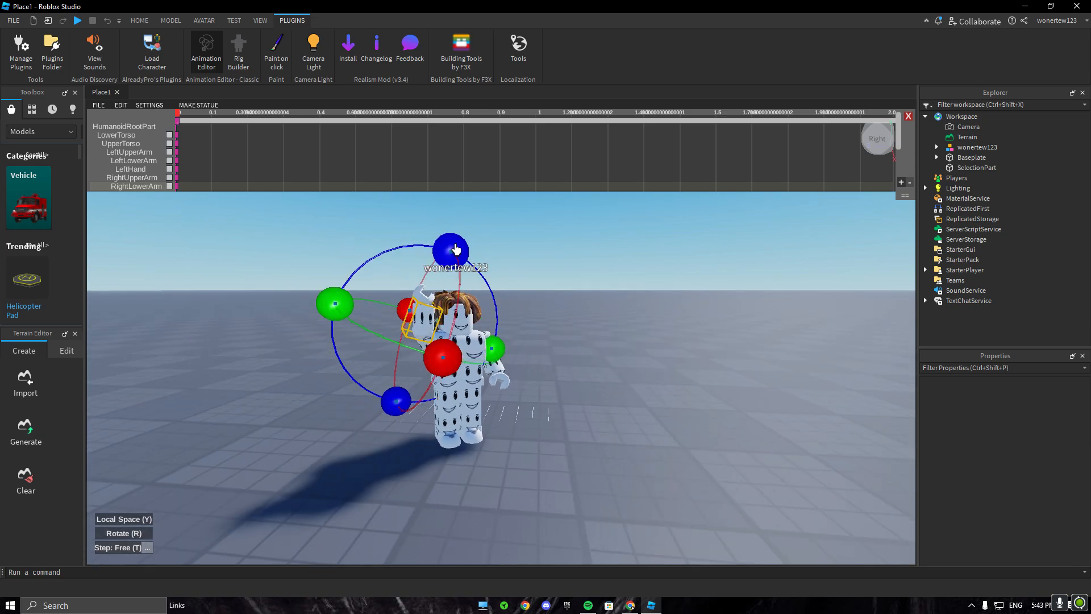
drag(455, 248, 495, 269)
click(591, 319)
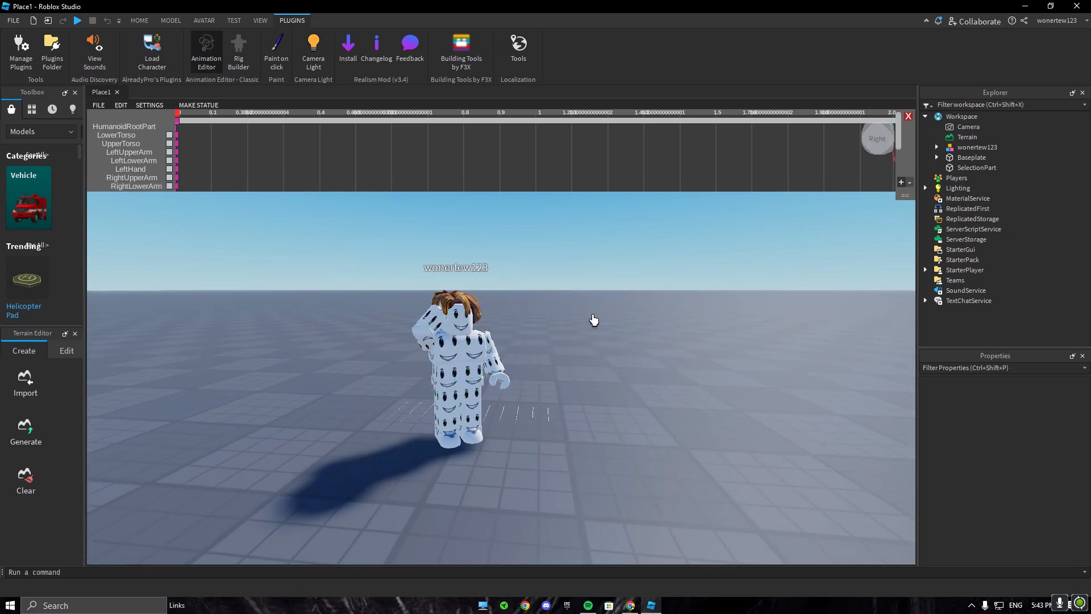
Step: Raise the left upper arm forward and bend the left lower arm upward at the elbow
scroll(592, 319, up, 4)
click(453, 366)
right_drag(489, 378, 316, 340)
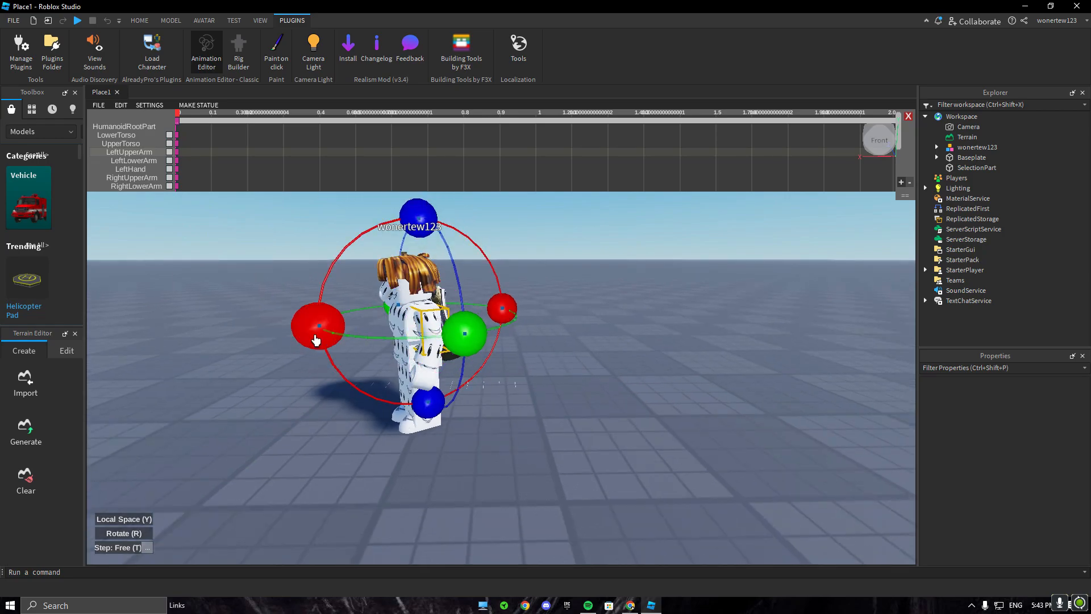
click(399, 338)
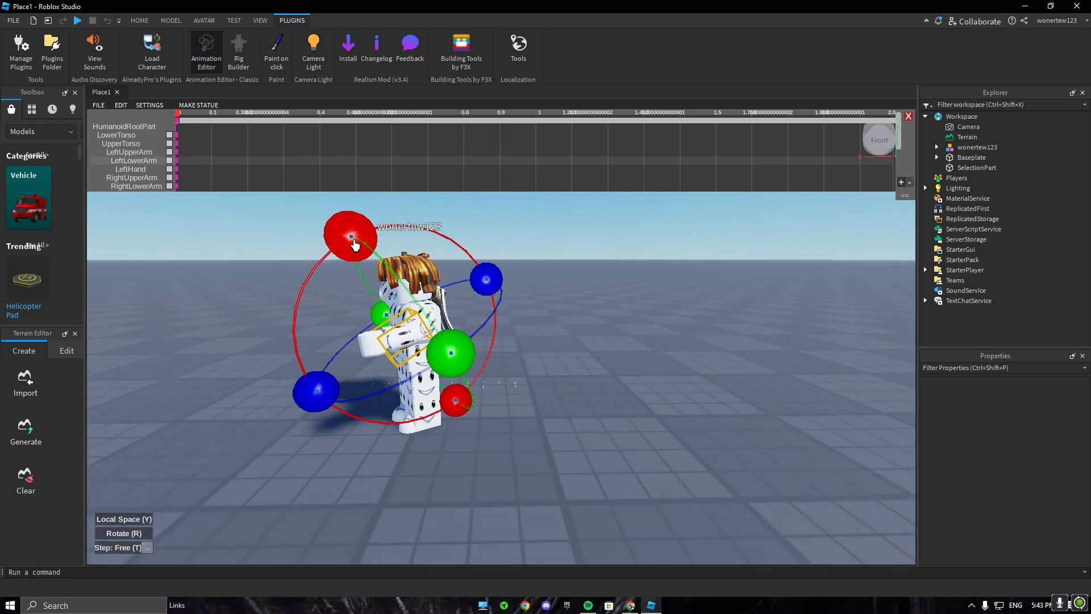
click(433, 321)
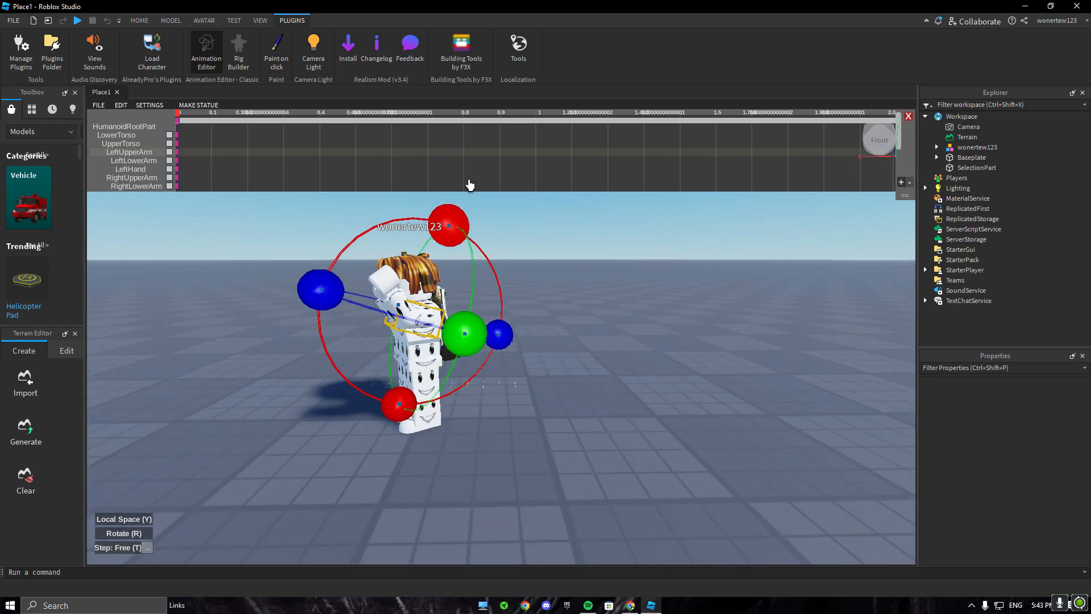
Step: Rotate the left lower arm inward so the left hand reaches toward the head
click(433, 277)
right_drag(433, 277, 339, 269)
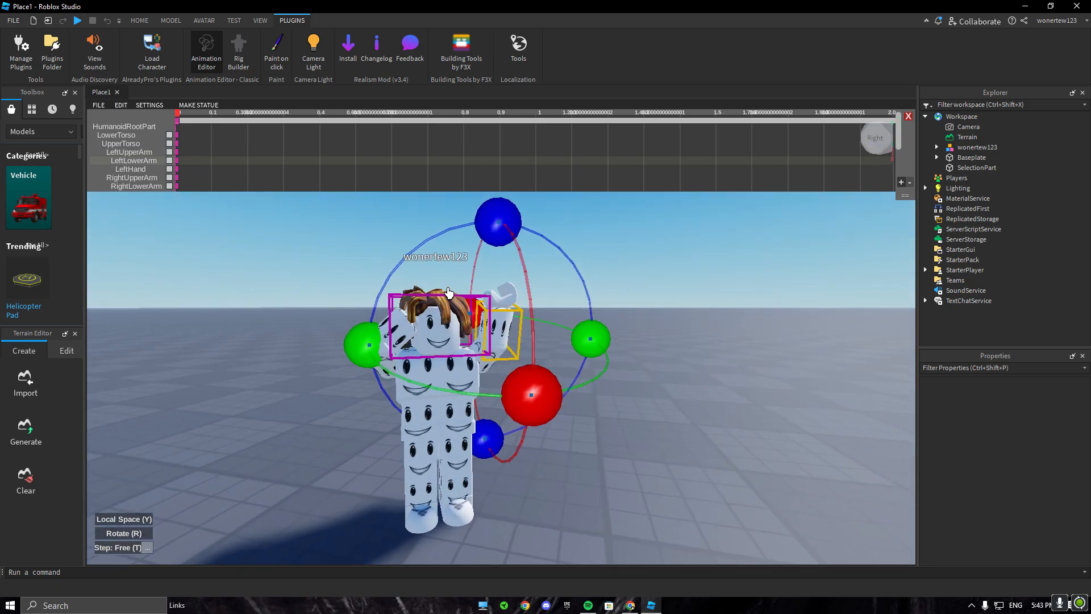
drag(339, 269, 316, 304)
right_drag(624, 394, 591, 393)
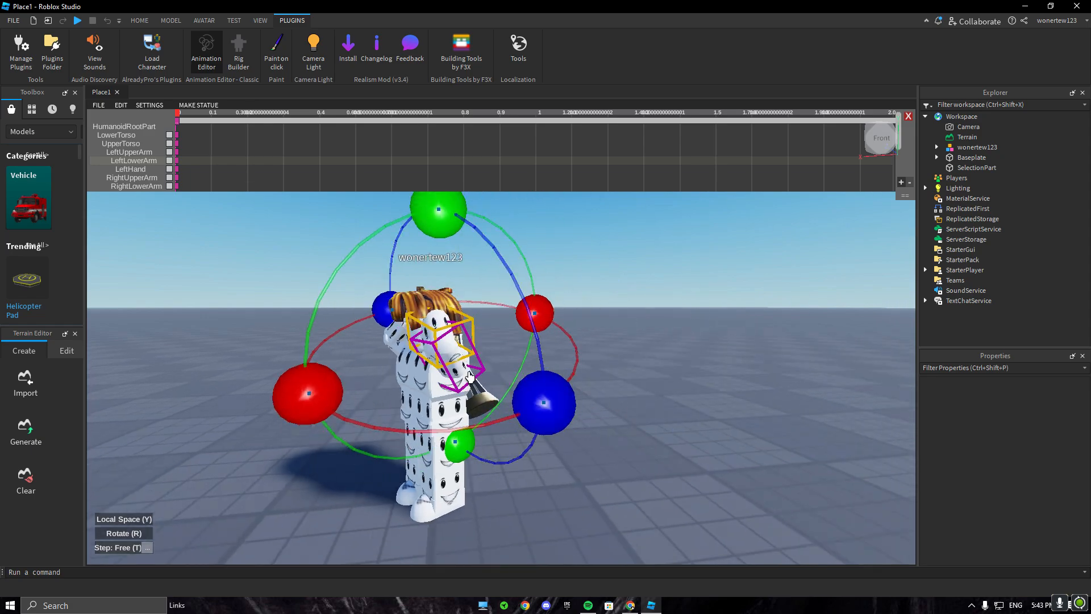
Step: Adjust the left upper arm's rotation to refine the raised arm pose, and deselect it
click(461, 367)
drag(343, 445, 329, 434)
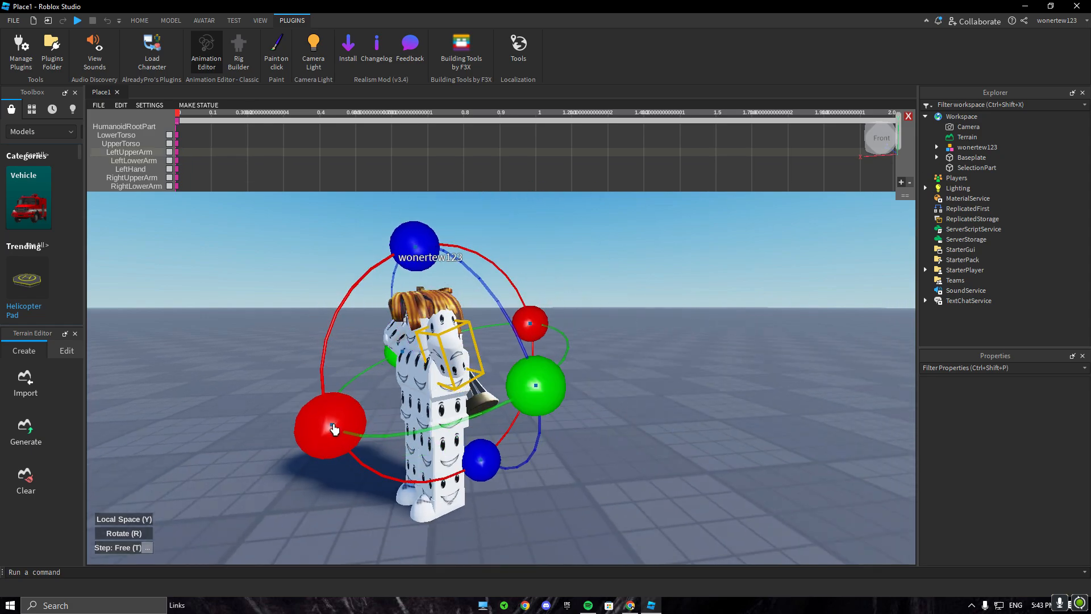
click(703, 420)
key(a)
mouse_move(703, 420)
right_down()
mouse_move(724, 418)
mouse_move(713, 420)
right_up()
key(d)
key(a)
key(w)
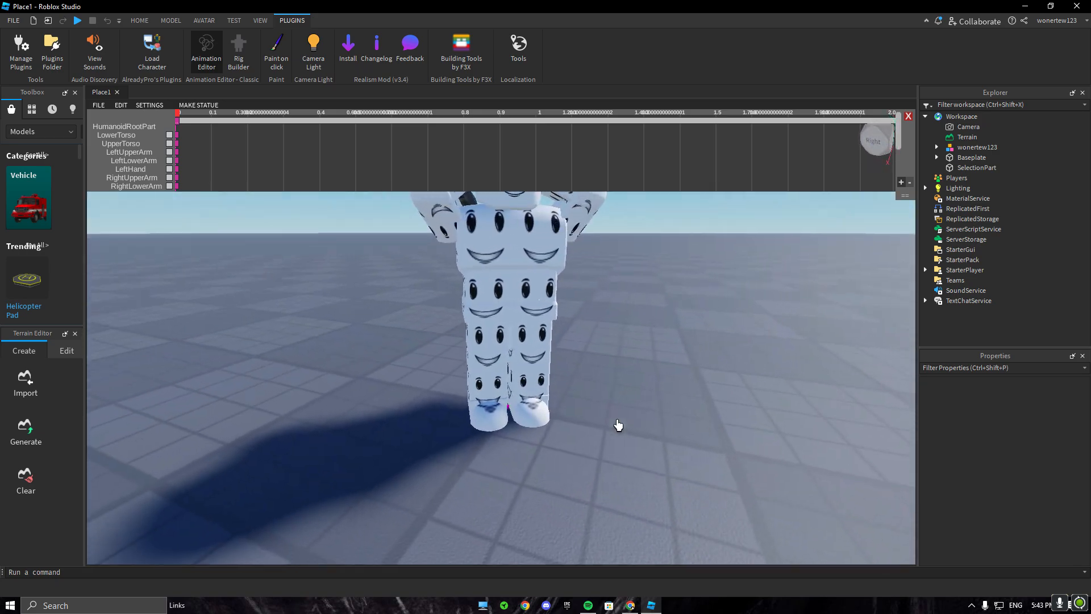
click(485, 333)
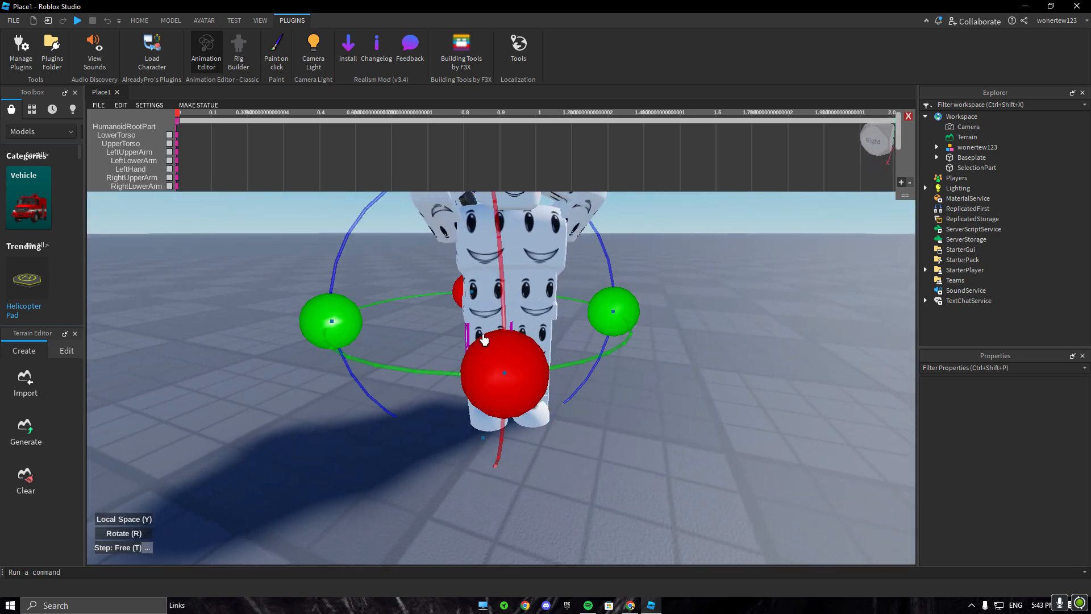
click(634, 490)
key(w)
key(a)
right_drag(704, 371, 705, 371)
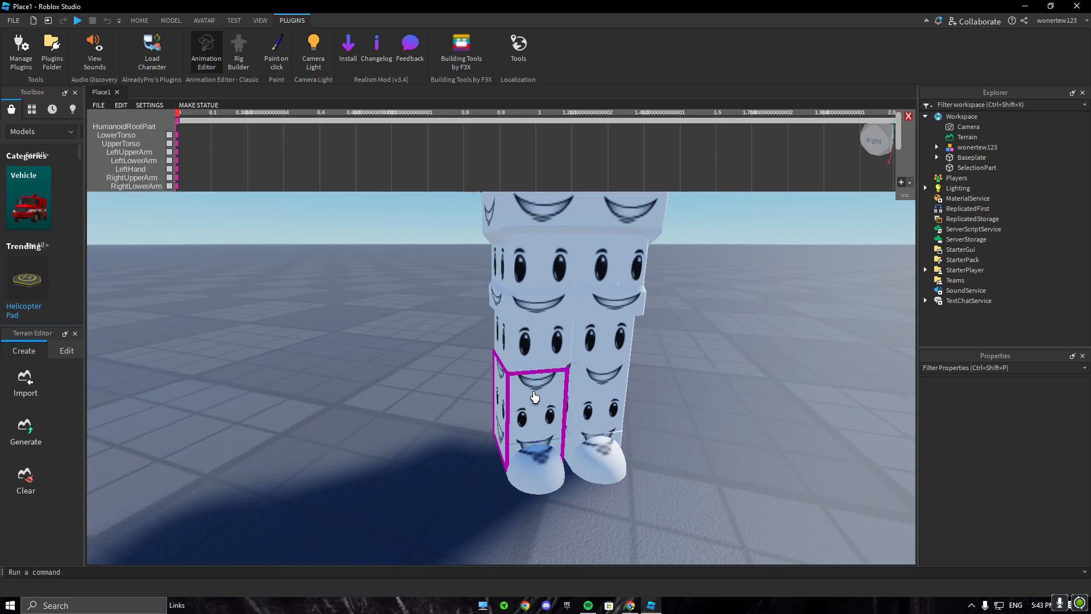
Step: Tilt the right upper leg outward to the side at the hip and turn it outward about its vertical axis
click(529, 344)
scroll(551, 421, down, 4)
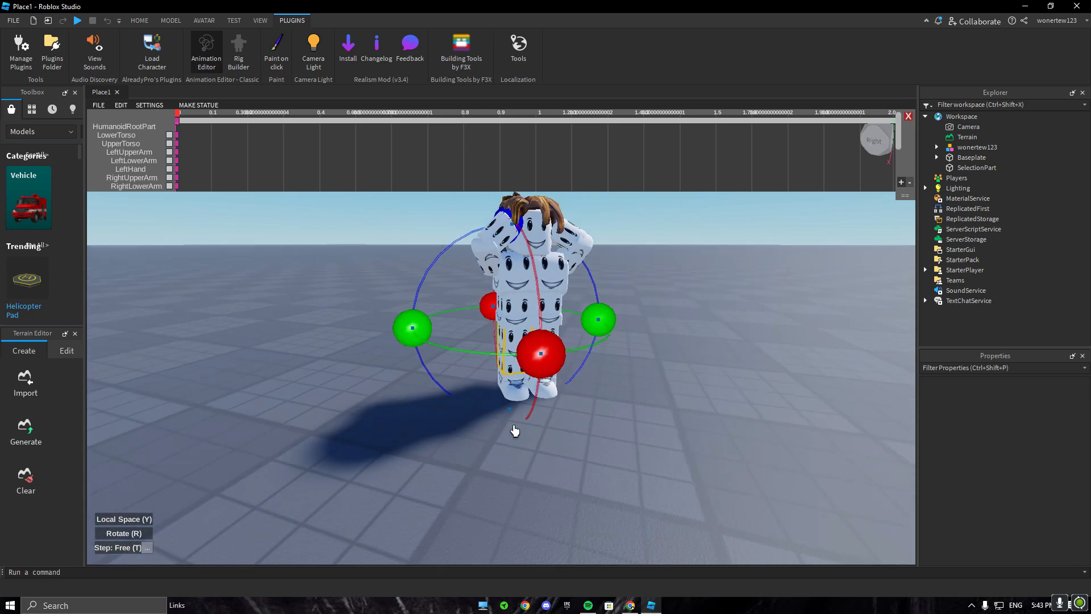
click(648, 481)
scroll(648, 481, up, 2)
click(524, 349)
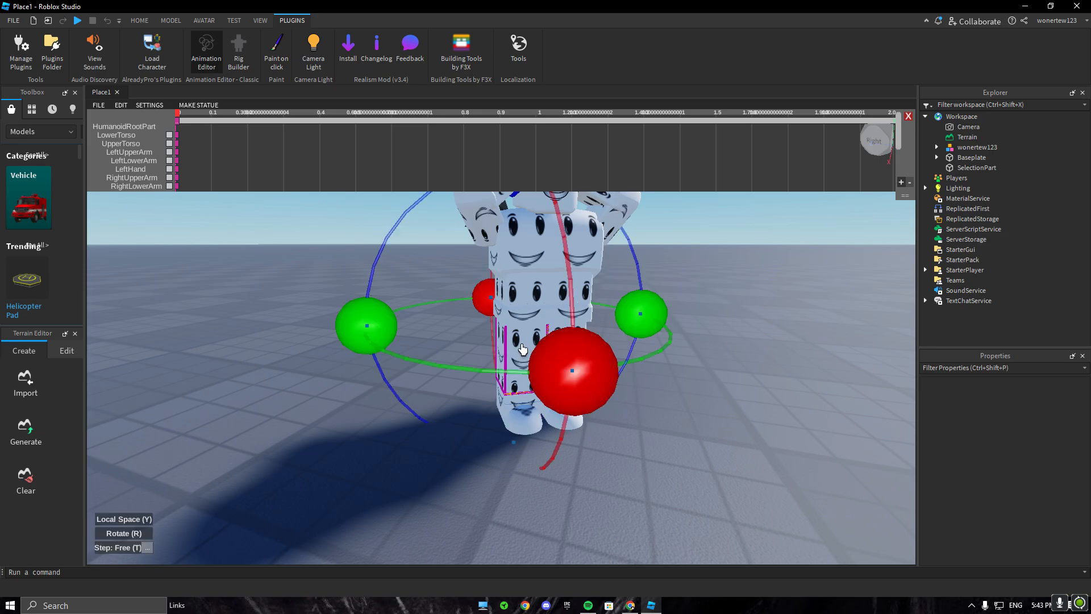
drag(514, 450, 524, 400)
click(503, 390)
click(511, 342)
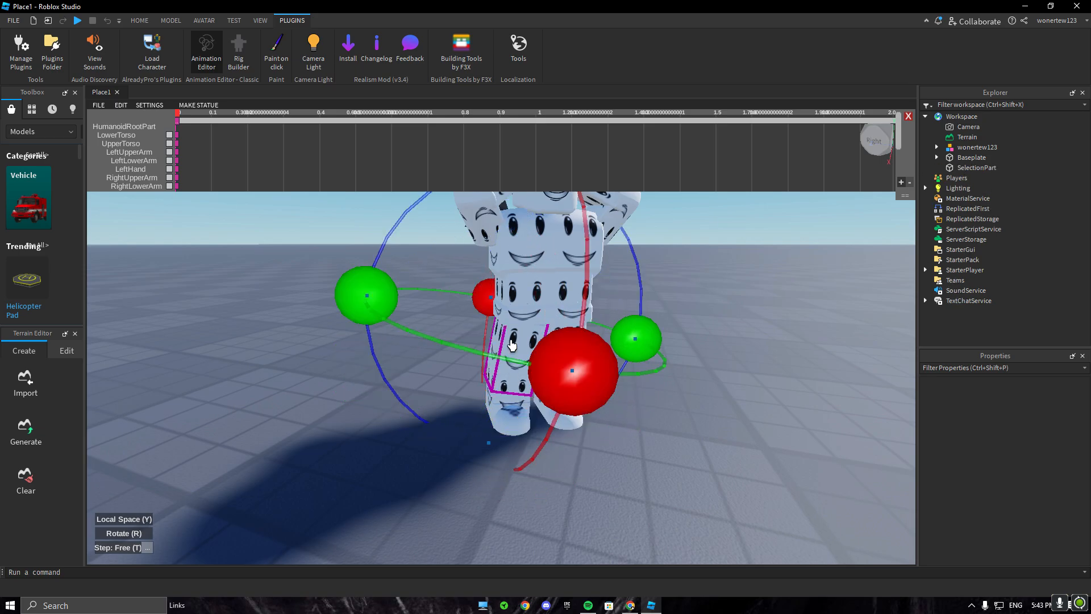
scroll(644, 343, down, 1)
drag(616, 336, 594, 350)
Step: Tilt the right foot slightly to suit the angled leg, and deselect it
right_drag(575, 432, 563, 470)
key(a)
key(w)
click(529, 429)
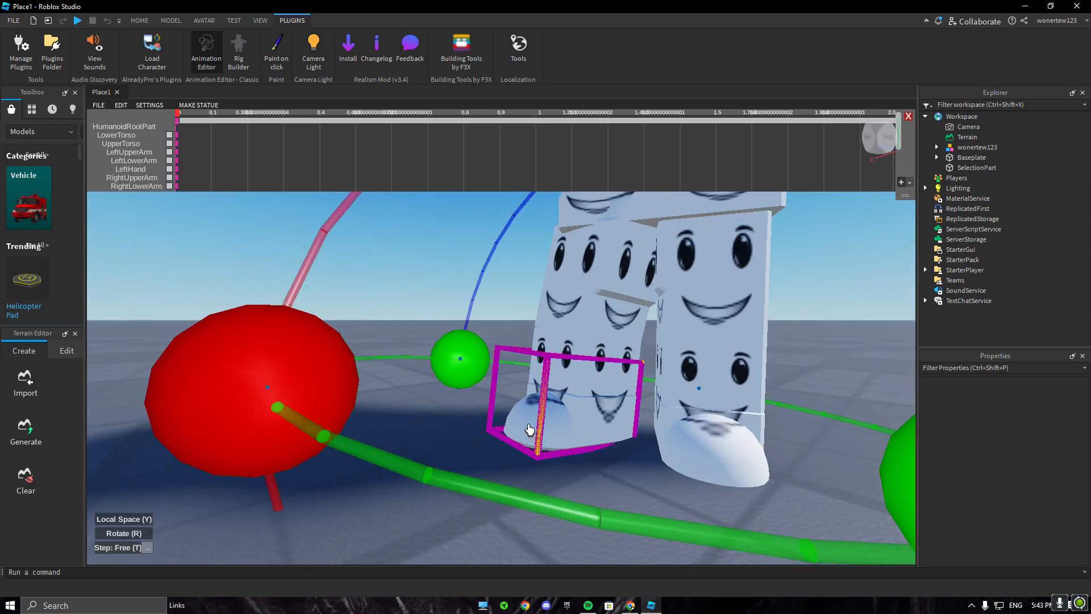
key(s)
drag(420, 373, 418, 379)
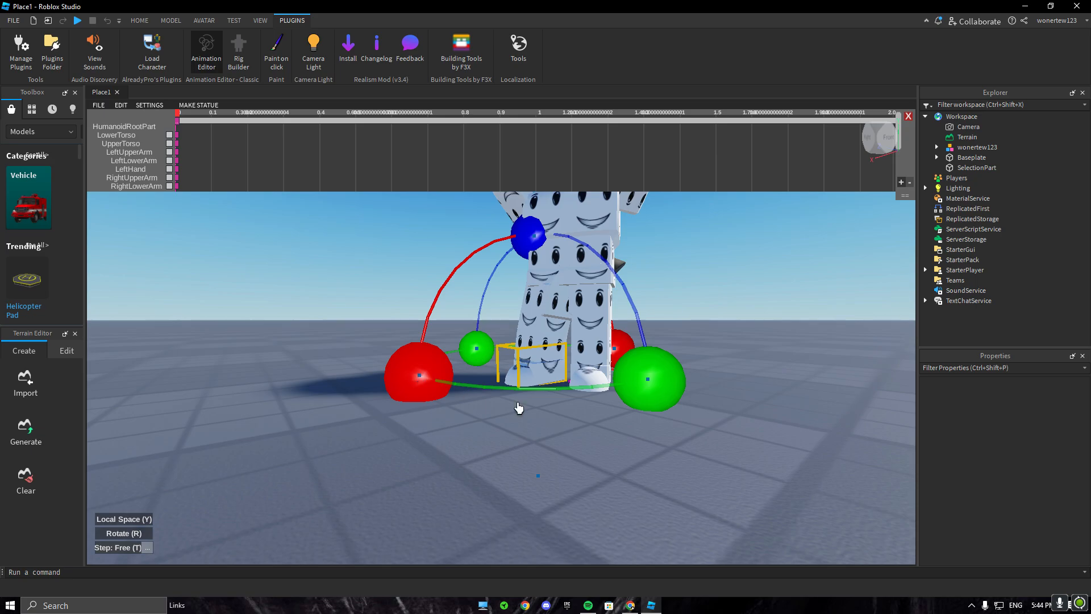
click(714, 464)
Step: Turn the left upper leg slightly about its vertical axis, and deselect it
key(w)
right_drag(714, 465, 715, 466)
key(s)
right_drag(558, 304, 565, 292)
key(w)
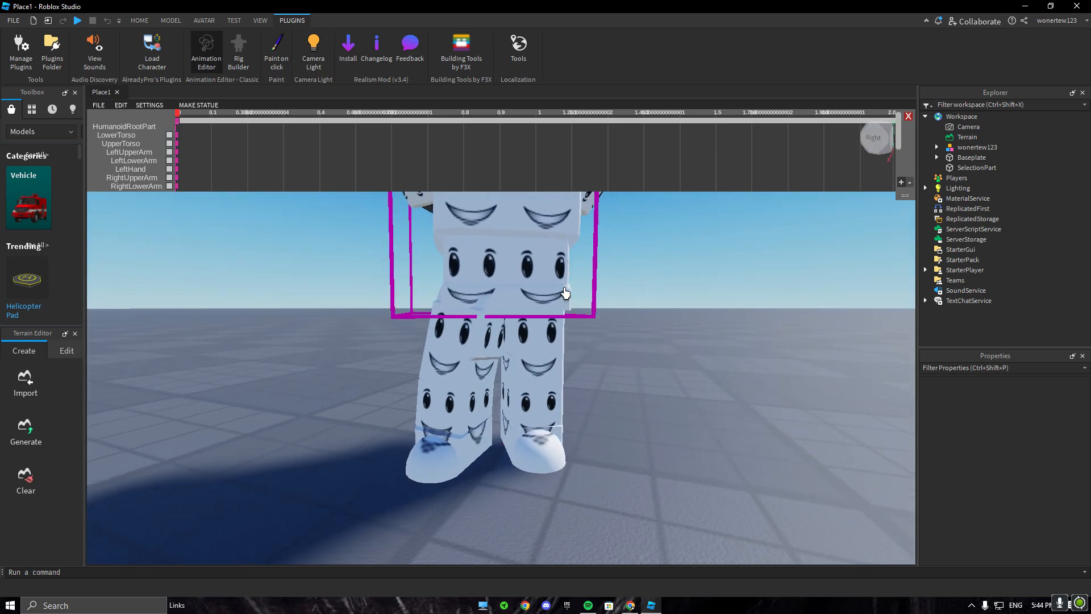
click(534, 345)
key(d)
right_drag(509, 404, 509, 390)
key(s)
key(w)
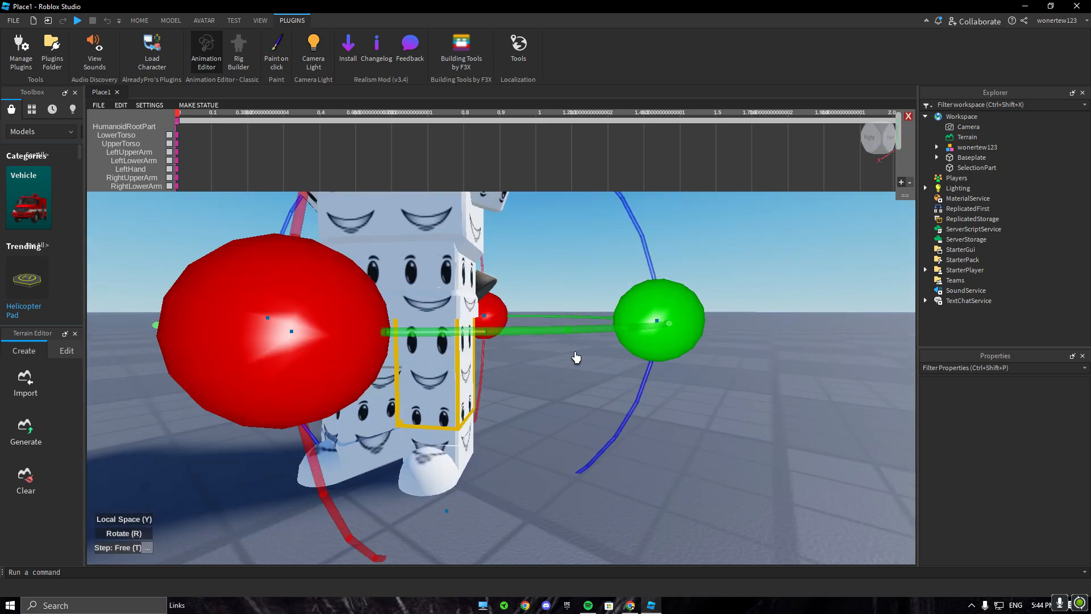
mouse_move(655, 322)
mouse_down()
mouse_move(667, 320)
mouse_move(655, 324)
mouse_up()
click(729, 418)
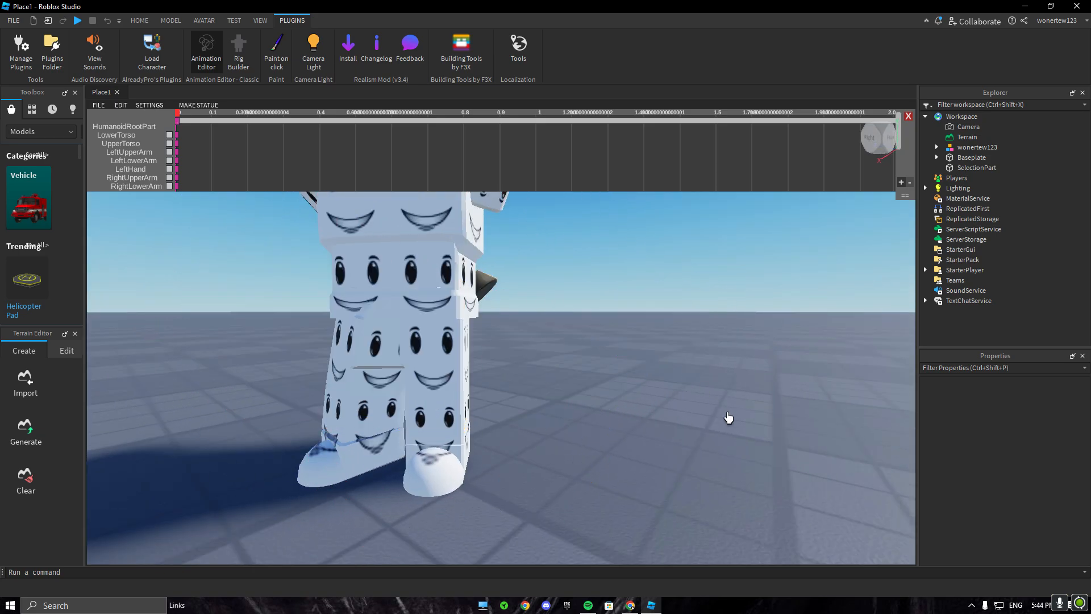
Step: Select the posed avatar model in the Workspace and start exporting the selection
key(s)
right_drag(729, 417, 728, 418)
key(w)
key(d)
key(s)
key(a)
key(w)
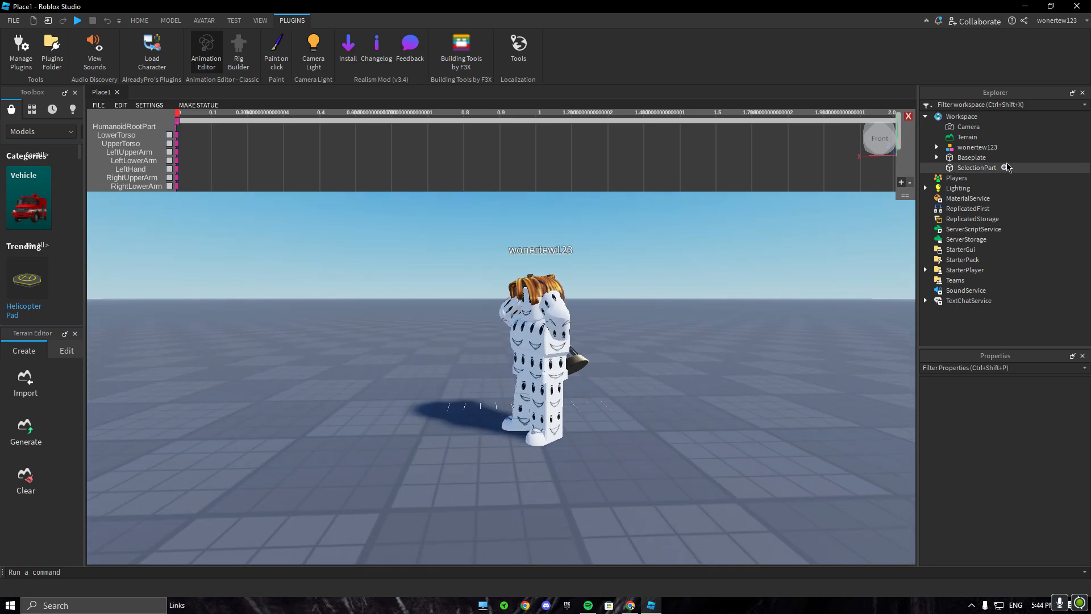
click(973, 148)
right_click(969, 149)
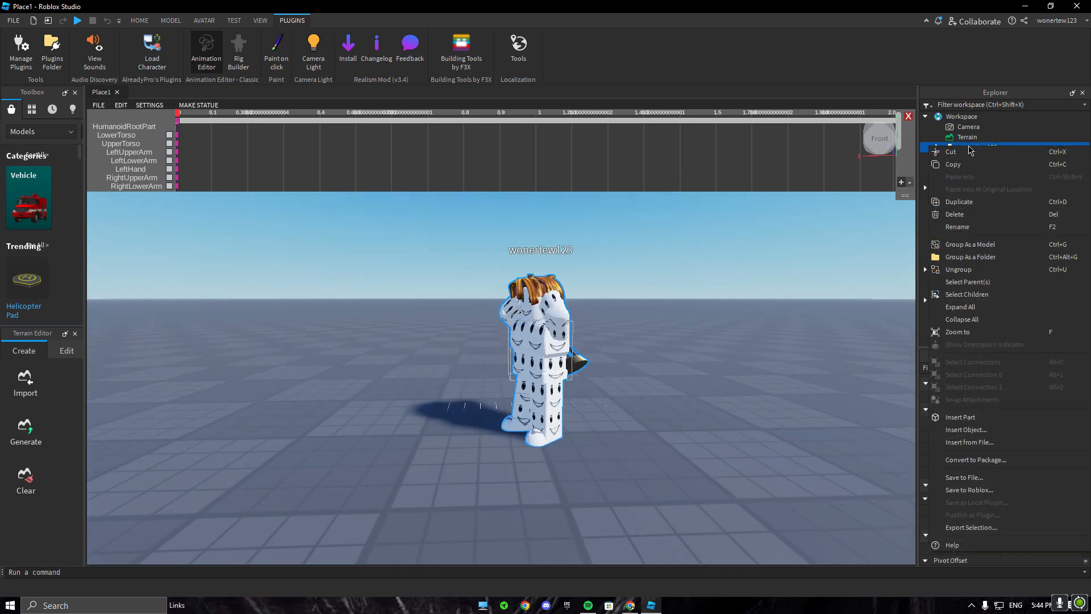
click(961, 525)
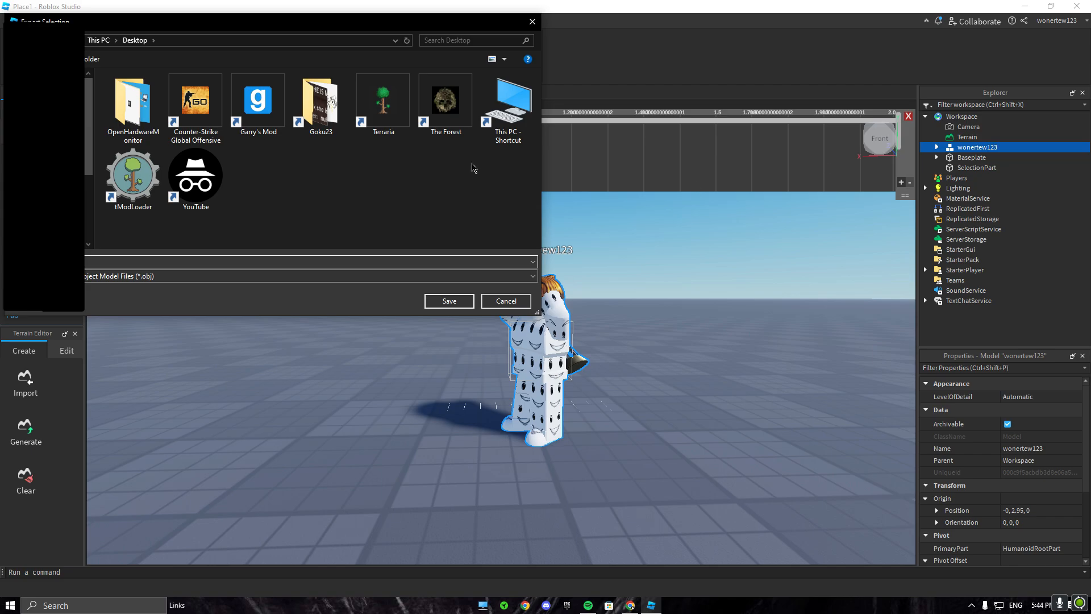
Step: Save the export in the Goku23 folder as an .obj file named after the avatar's username
double_click(321, 102)
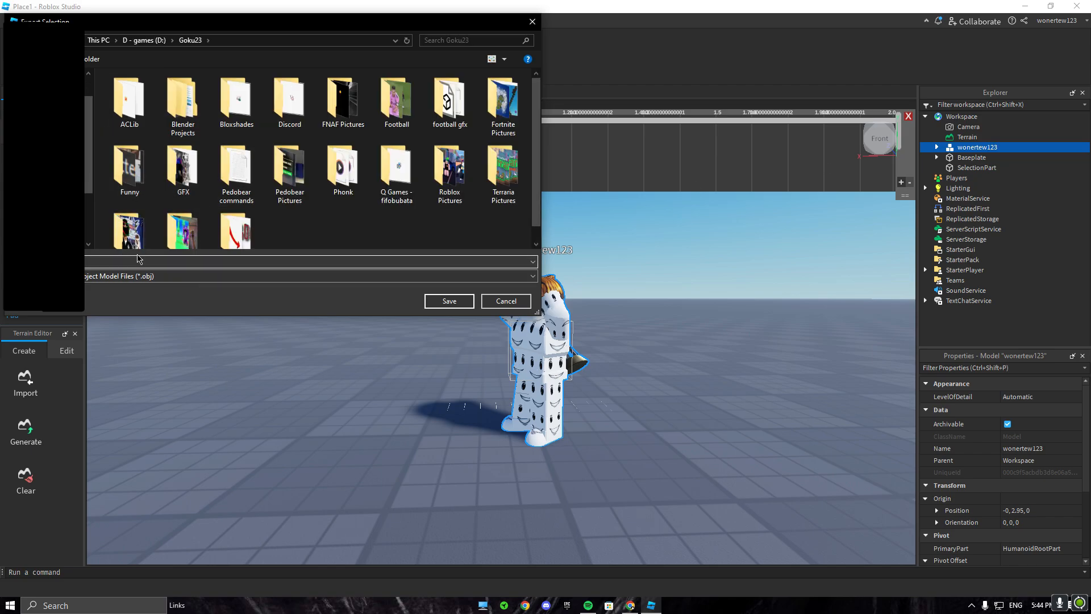
text(3)
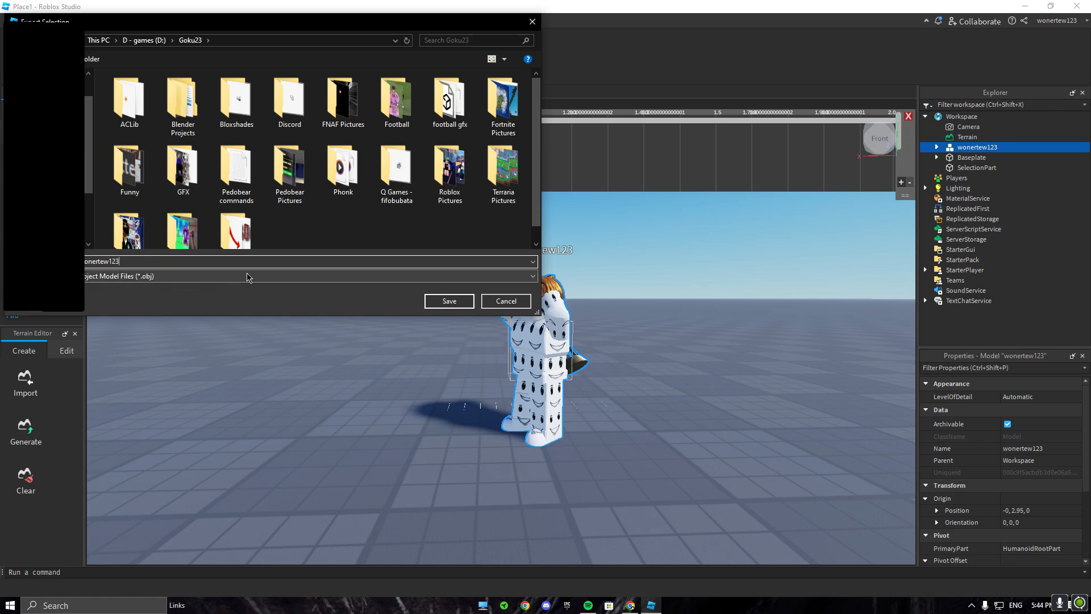
click(128, 276)
click(97, 287)
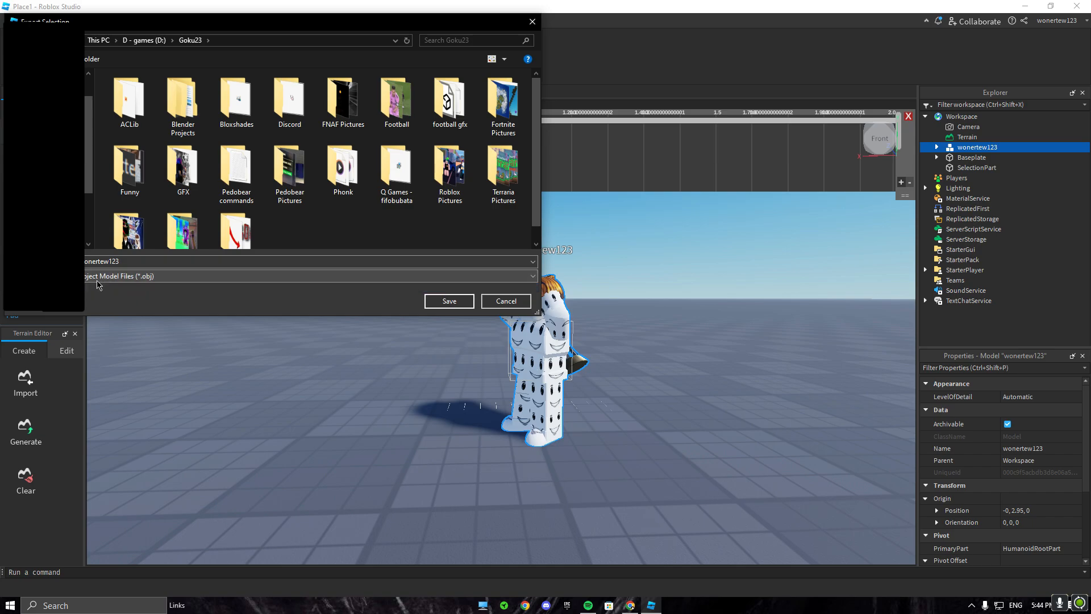
click(177, 279)
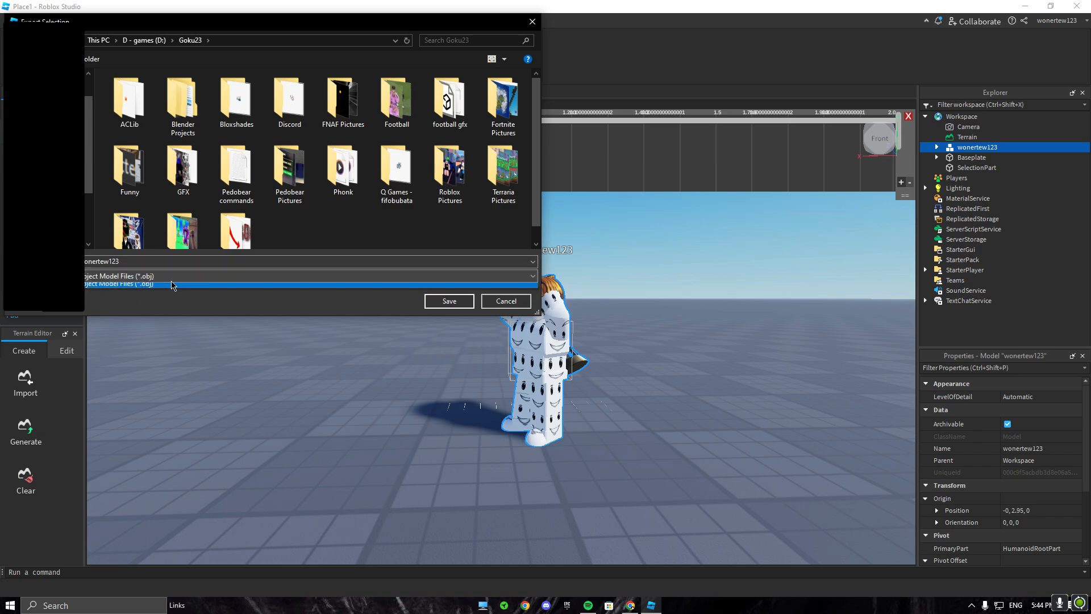
click(169, 284)
click(449, 301)
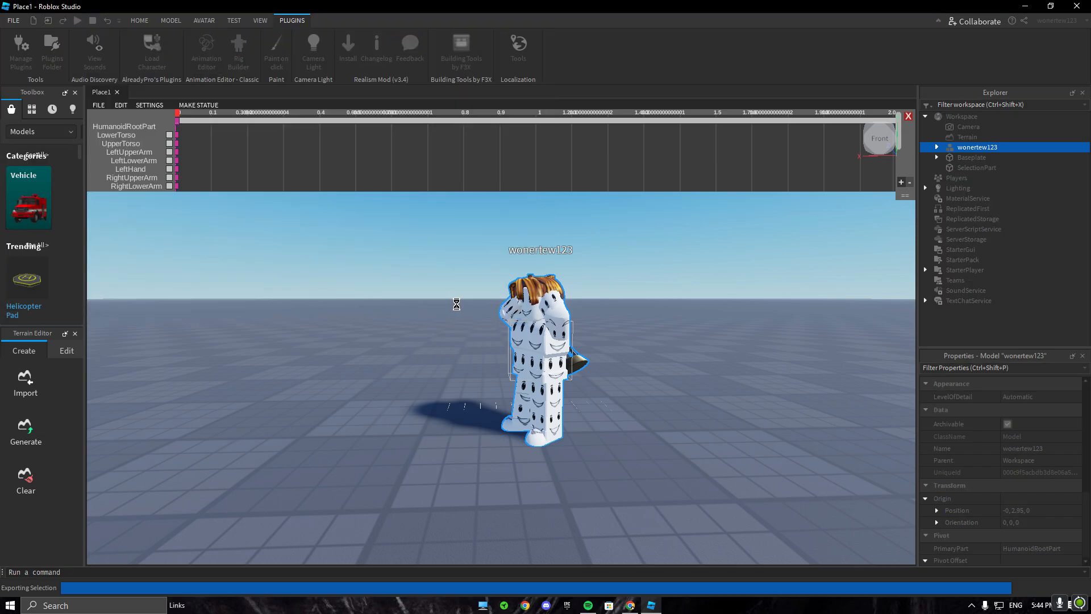
Step: Close Roblox Studio without saving the changes to Place1
click(1077, 5)
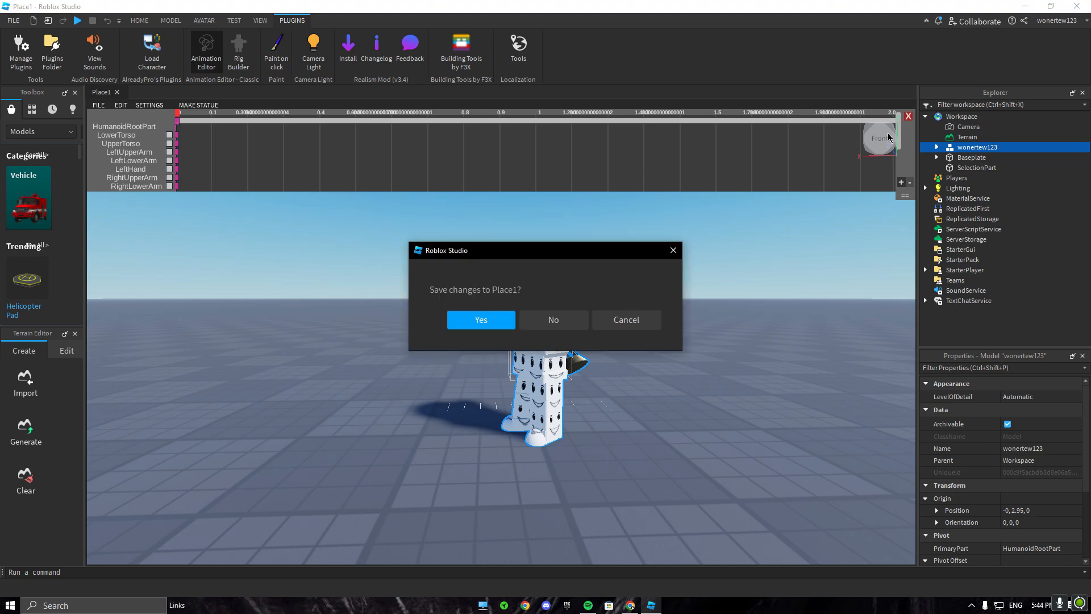
click(551, 320)
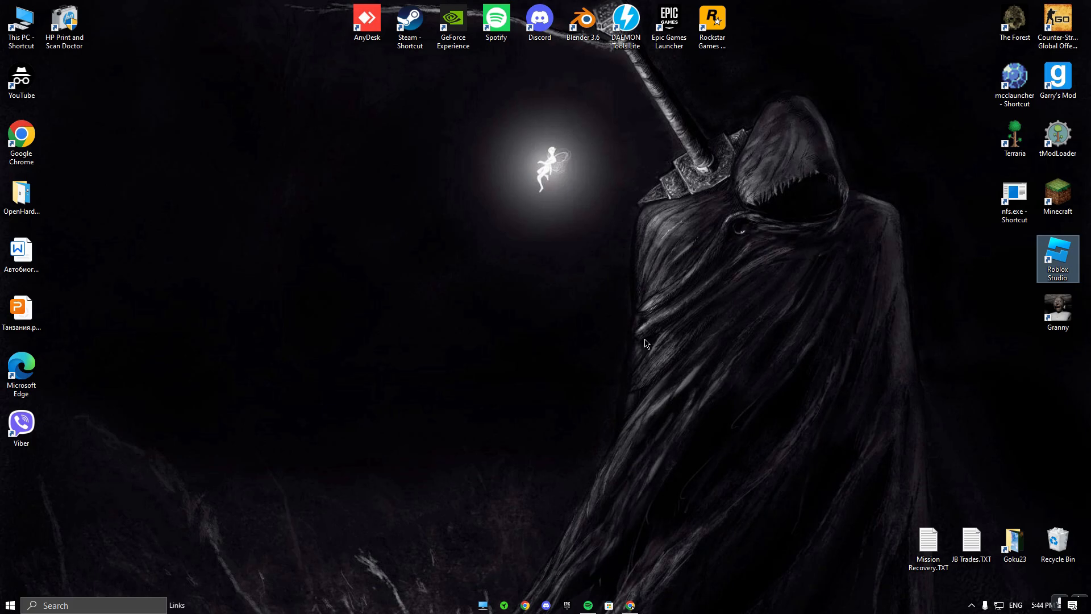
double_click(583, 23)
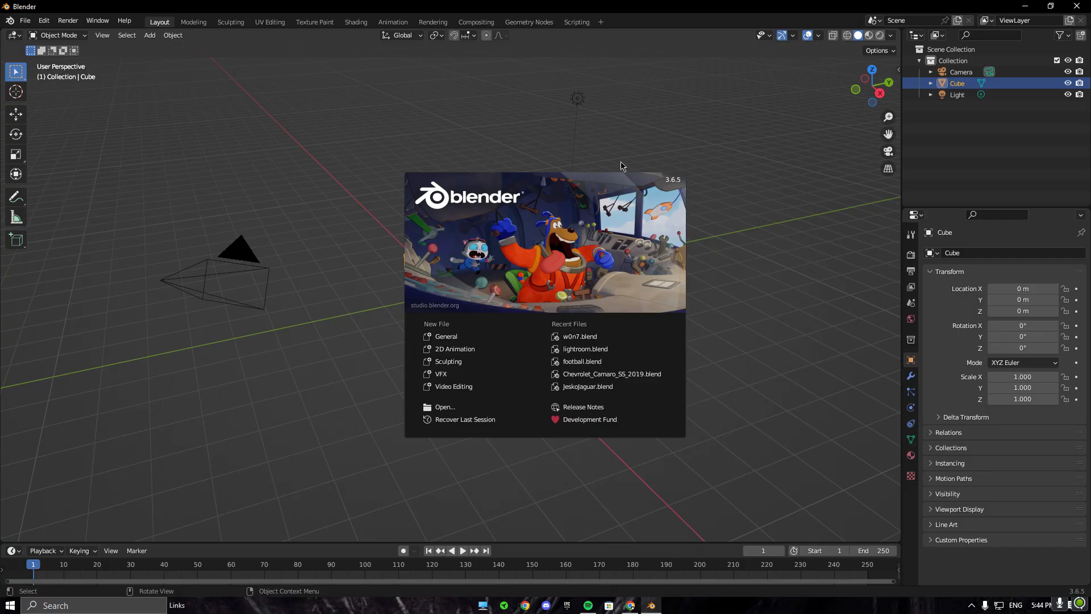
click(718, 196)
click(1076, 7)
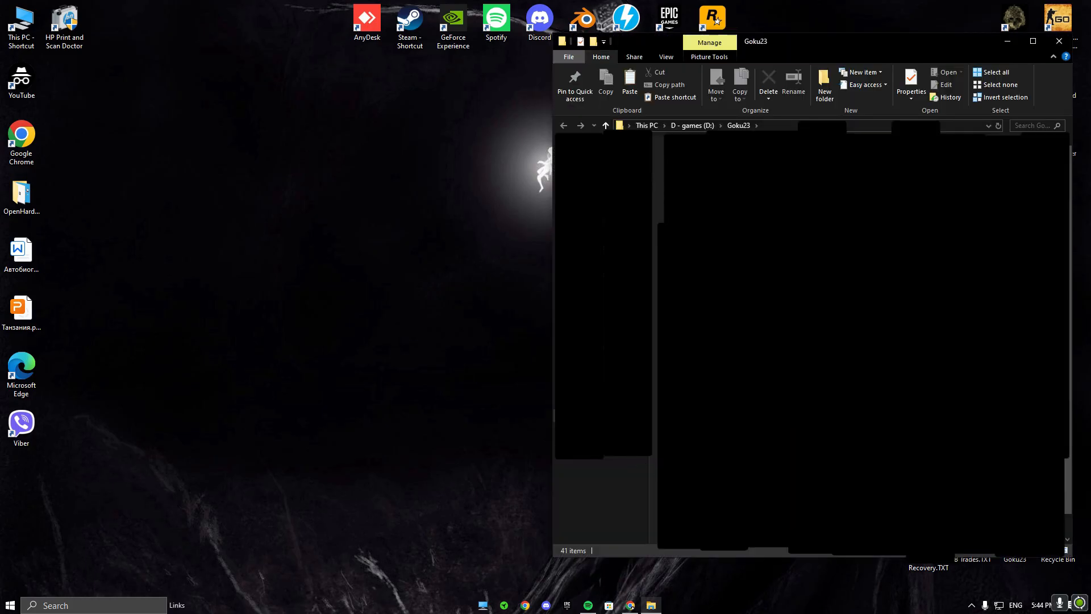
Step: Open lightroom.blend from the D drive in Blender and switch the viewport shading to Material Preview
click(596, 416)
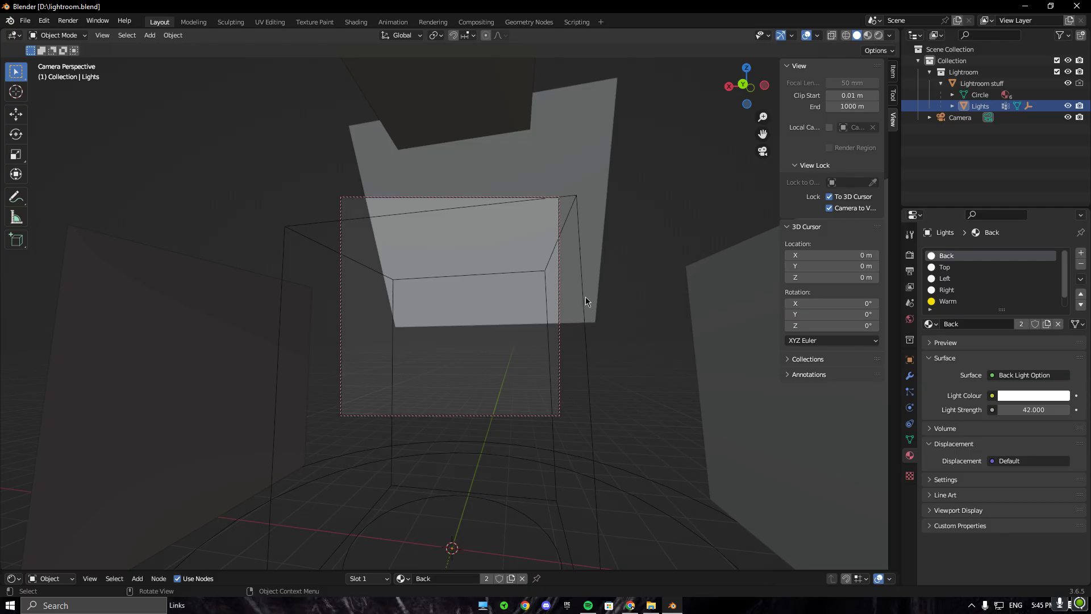
click(868, 37)
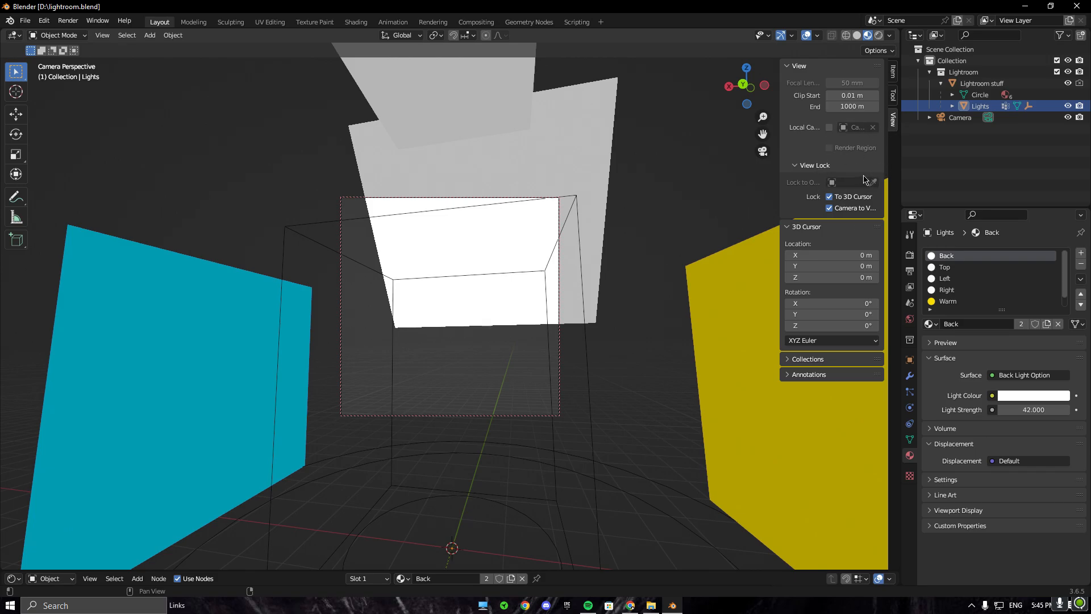
Step: Turn the To 3D Cursor and Camera to View locks off and back on
click(830, 199)
click(831, 208)
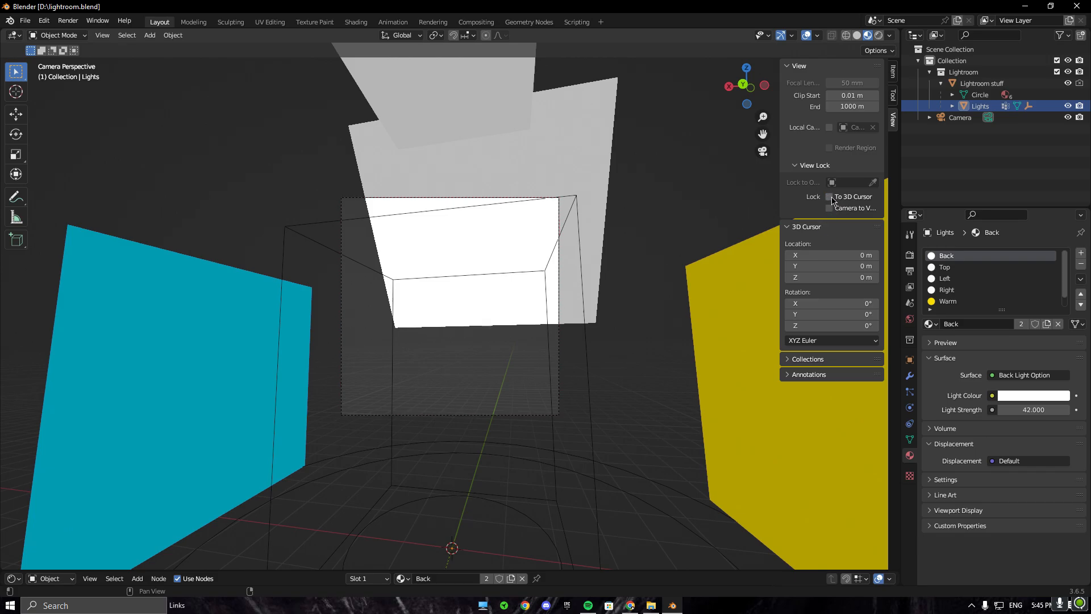
click(831, 198)
click(830, 208)
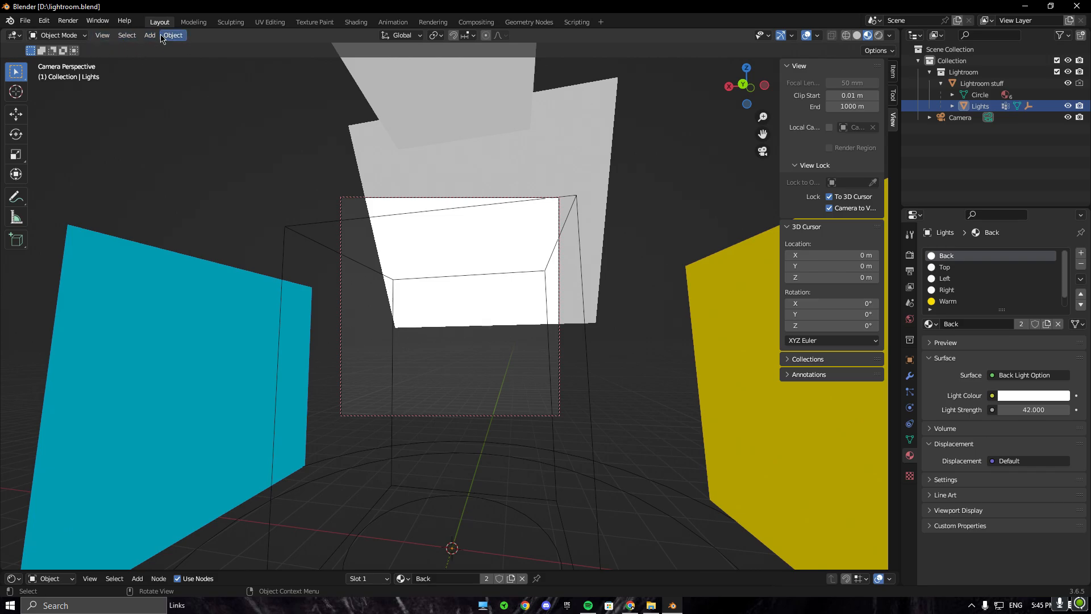
Step: Hide the viewport sidebar and reposition the locked camera to face the lightroom from the front, farther back
click(102, 35)
click(117, 61)
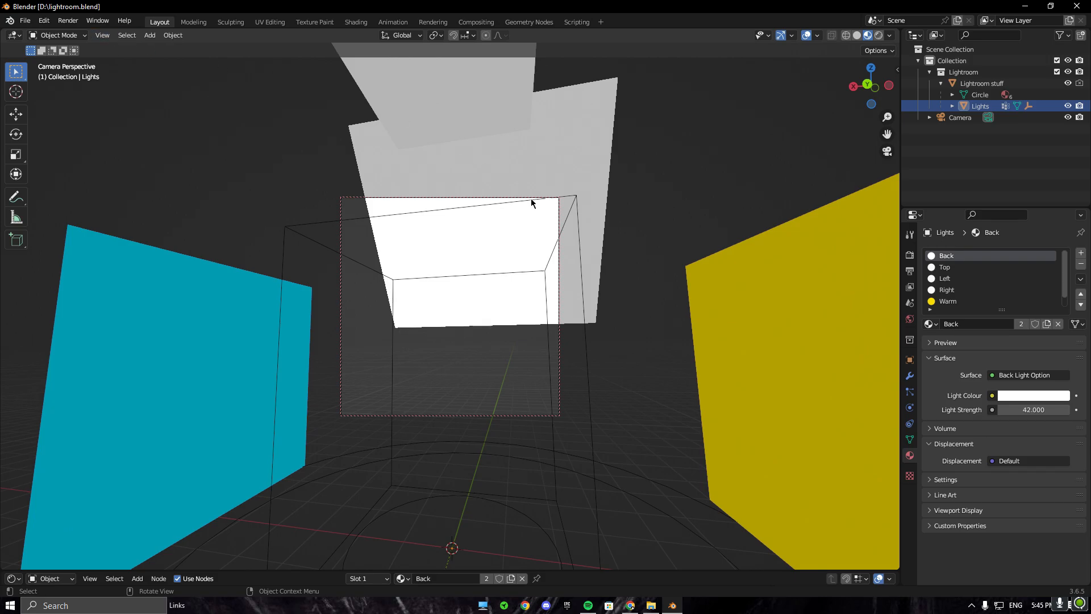
middle_drag(531, 199, 548, 344)
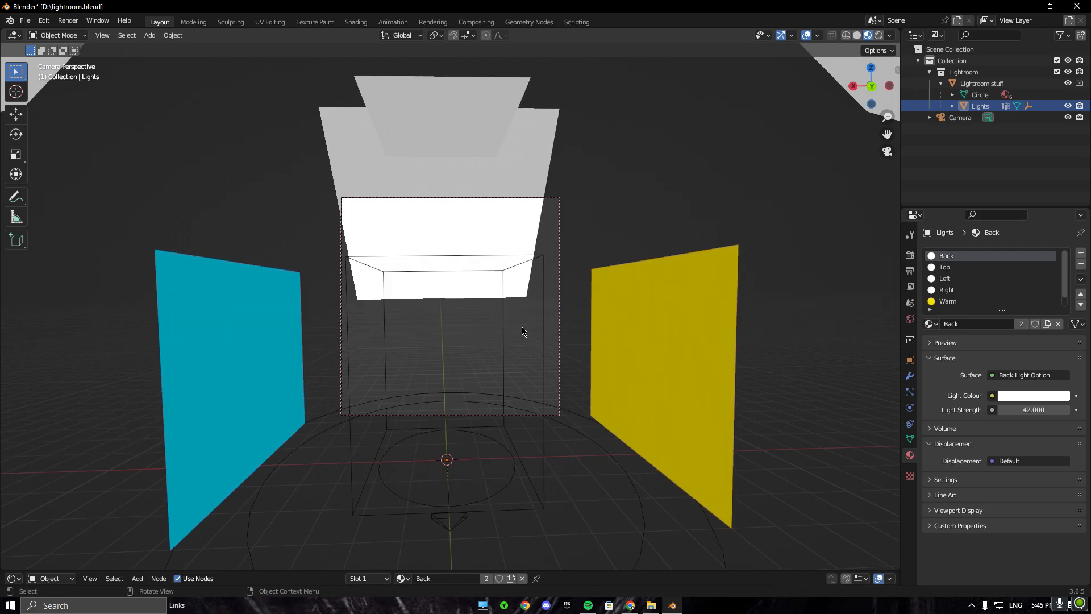
scroll(523, 332, down, 3)
scroll(521, 332, up, 2)
scroll(520, 332, down, 2)
scroll(518, 333, up, 1)
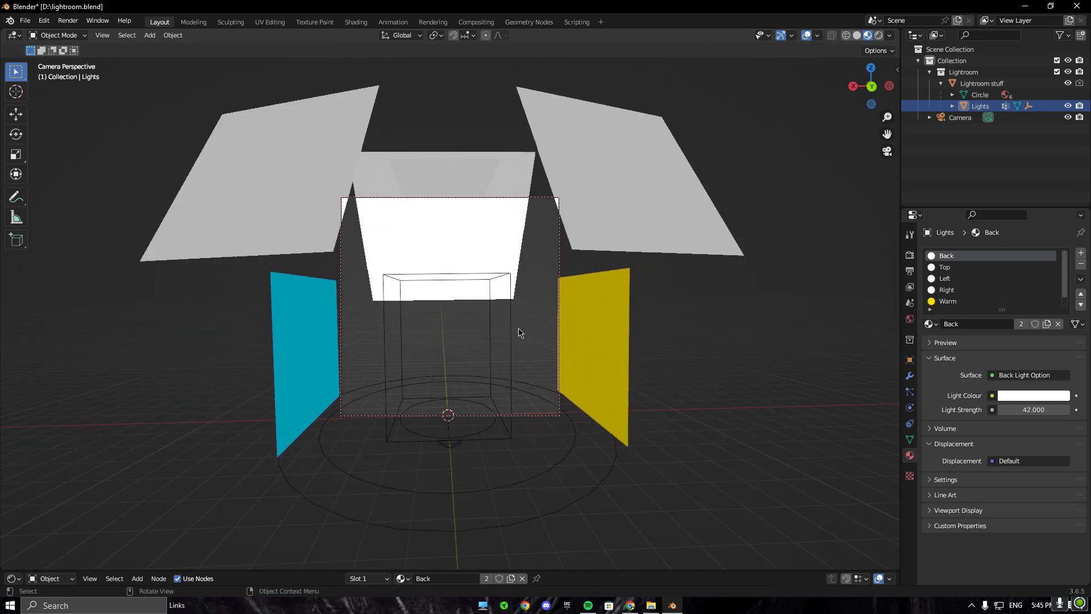
scroll(518, 333, up, 2)
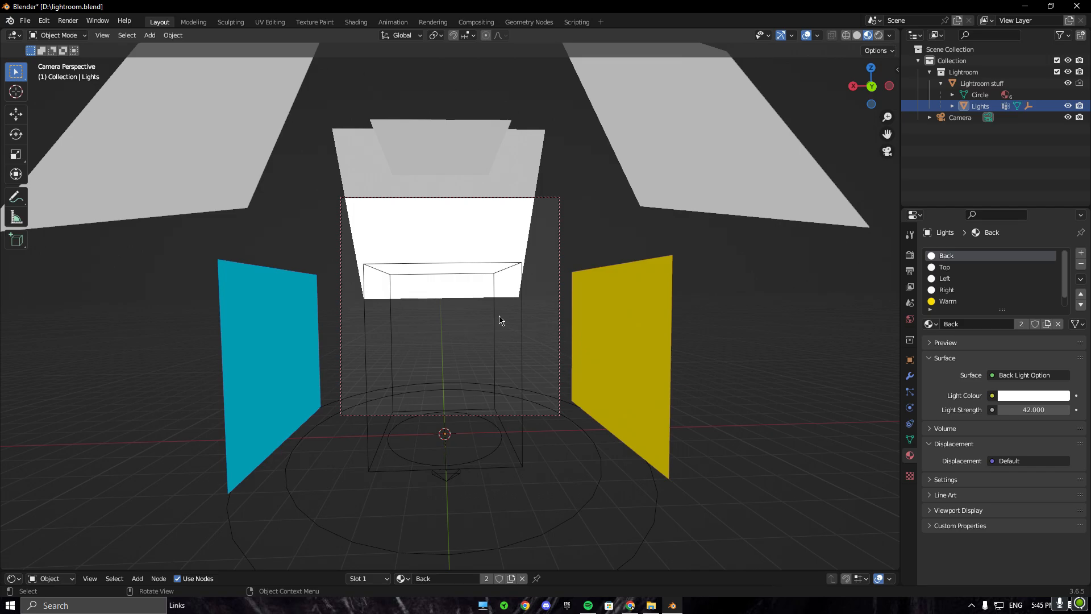
Step: Try to scale, move and rotate all the lightroom objects together with the camera, and undo the attempt
key(a)
key(s)
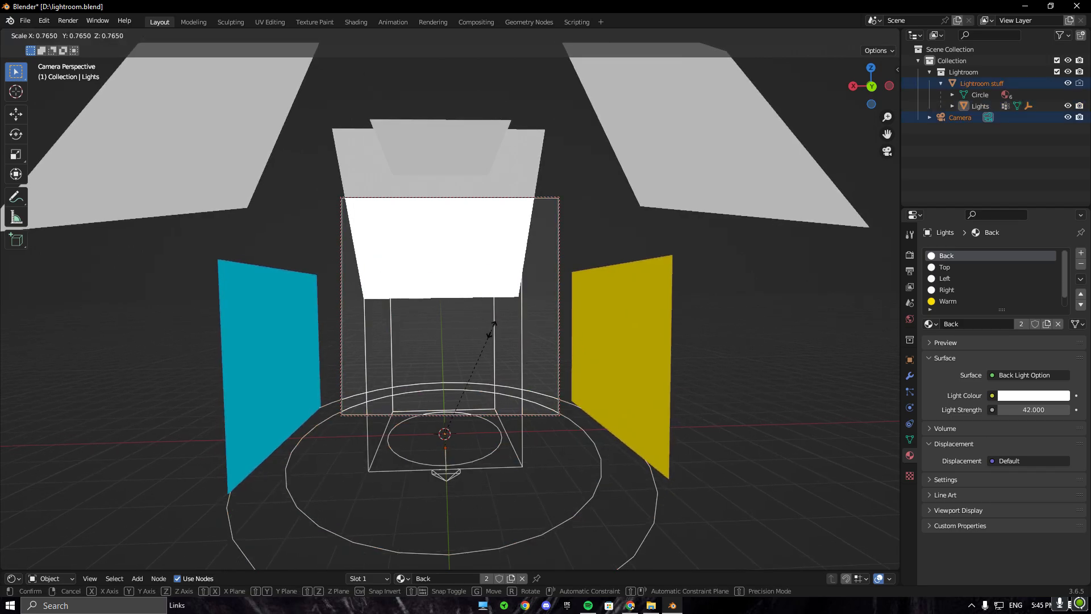
key(g)
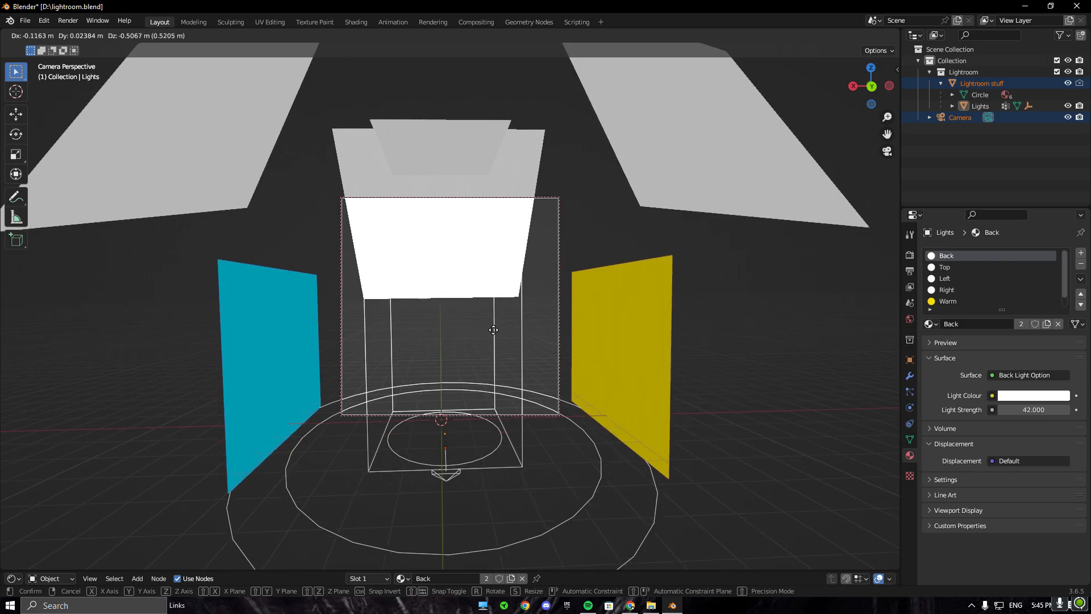
key(r)
key(r)
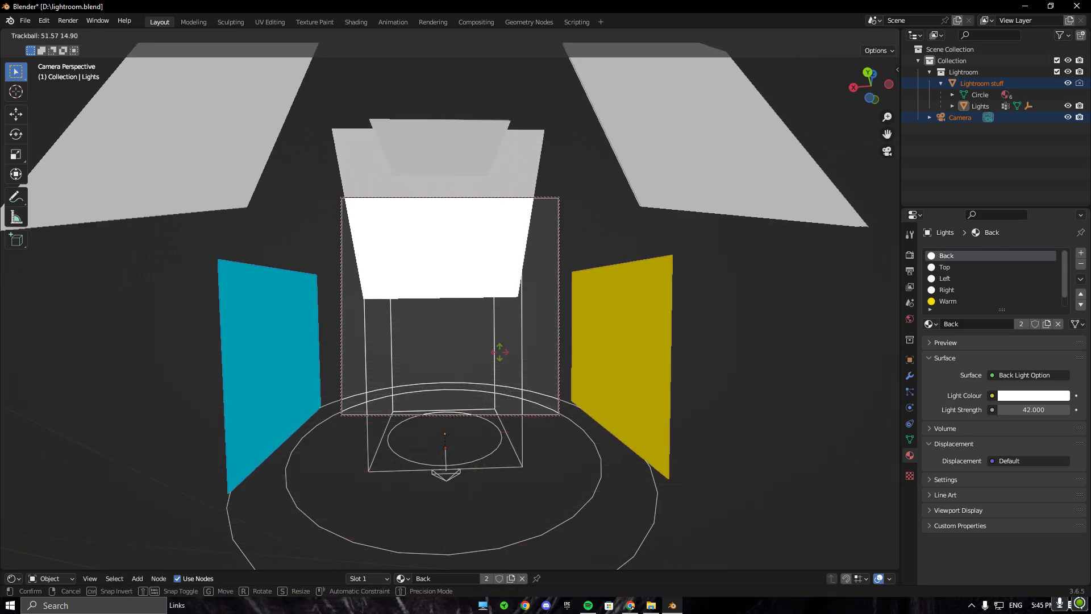
click(487, 331)
key(ctrl+z)
key(ctrl+z)
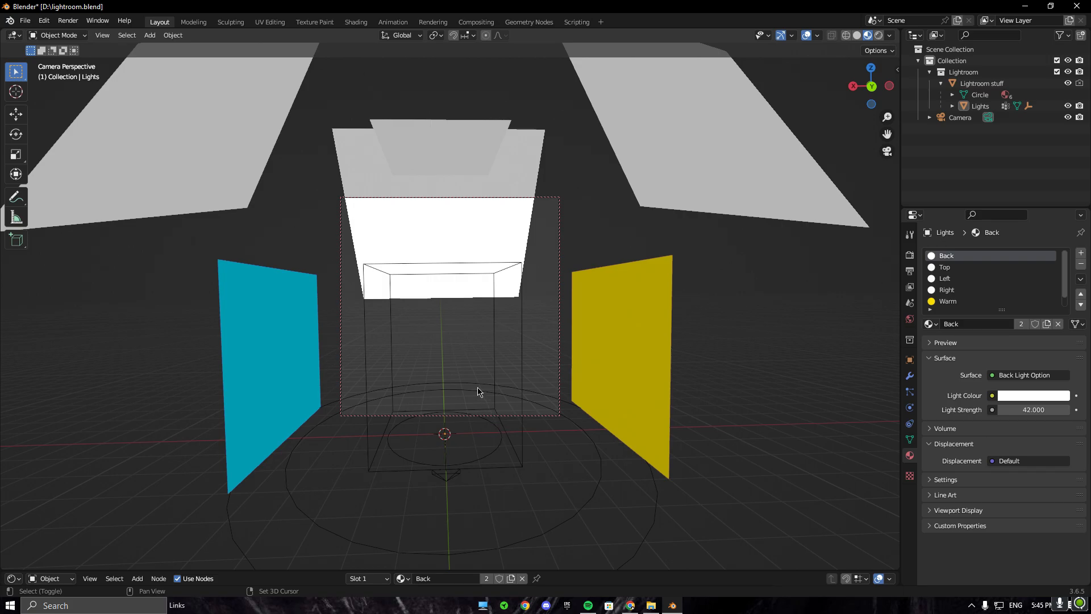
Step: Import wonertew123.obj from the Goku23 folder on the D drive into the lightroom scene with the legacy Wavefront importer
middle_drag(477, 391, 480, 319)
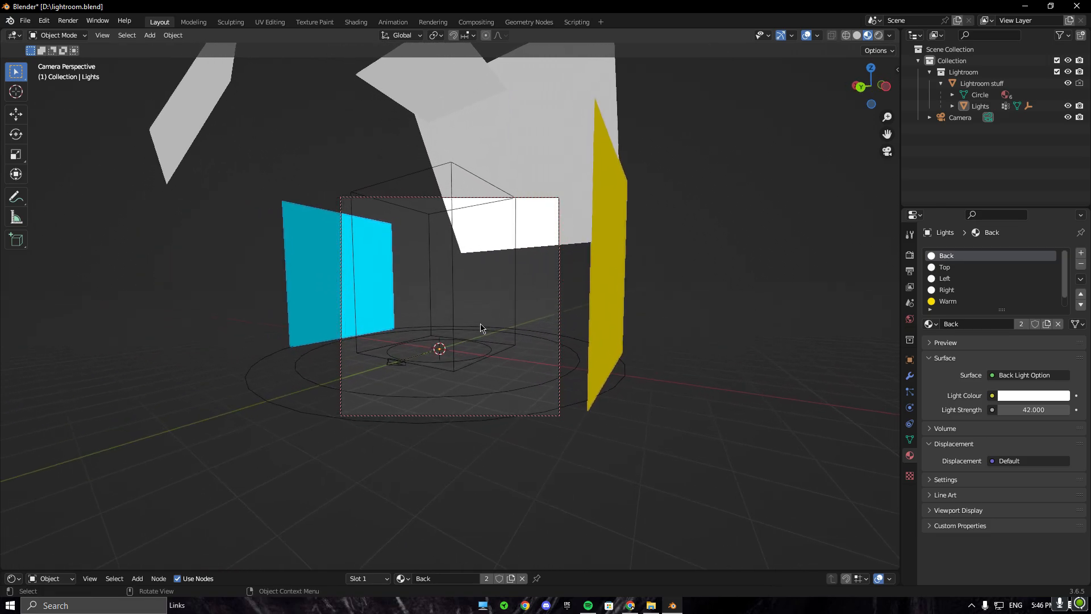
click(25, 22)
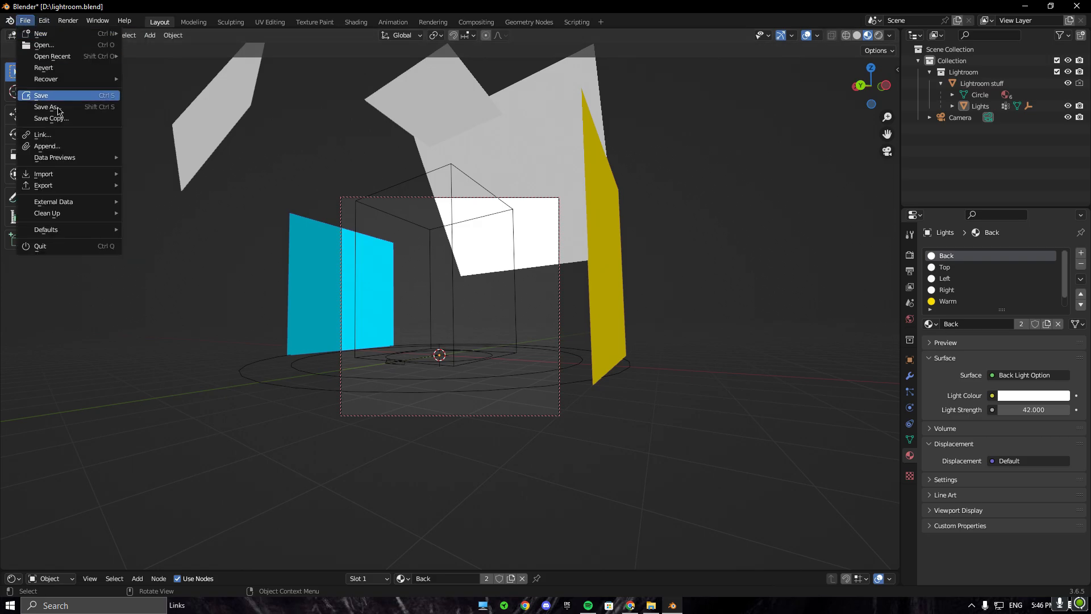
mouse_move(55, 178)
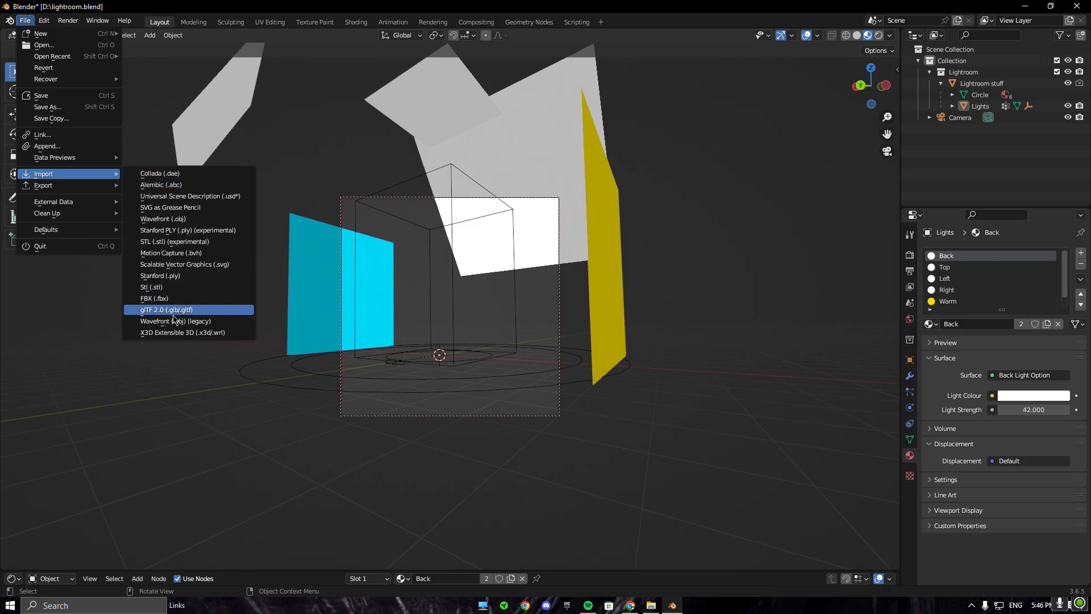
click(175, 321)
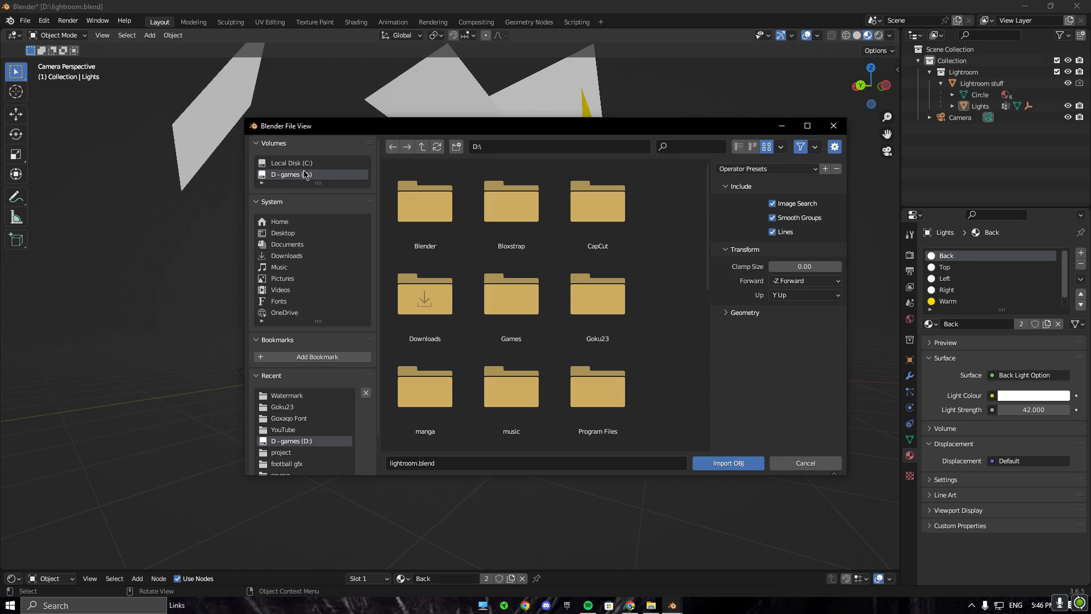
double_click(592, 315)
scroll(562, 372, down, 1)
scroll(561, 372, down, 4)
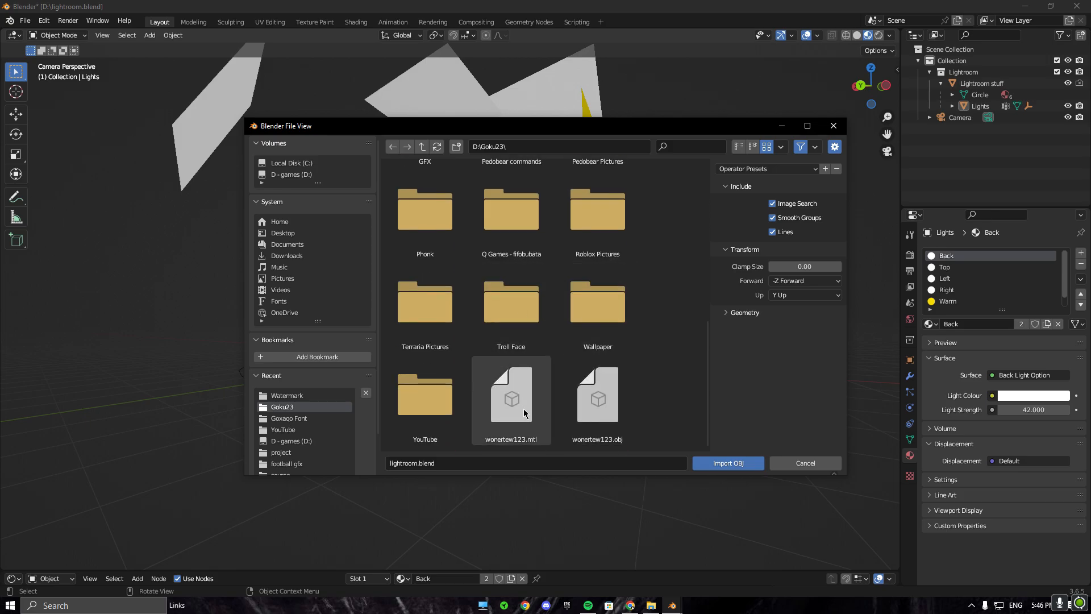
click(597, 398)
click(727, 463)
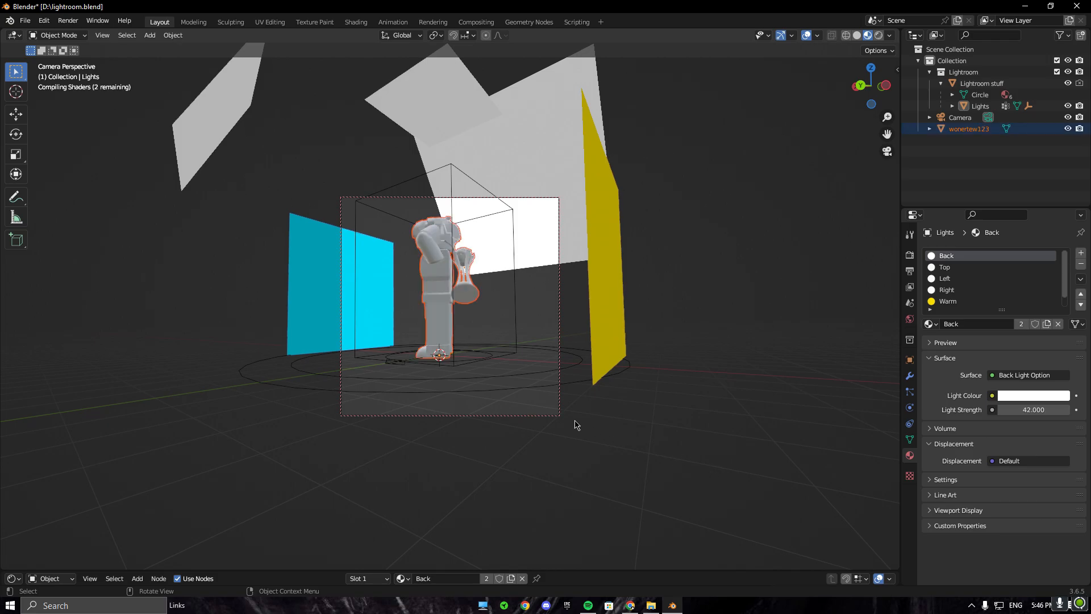
Step: Compare the imported avatar in Solid, Wireframe and Rendered viewport shading, and return to Material Preview
click(857, 35)
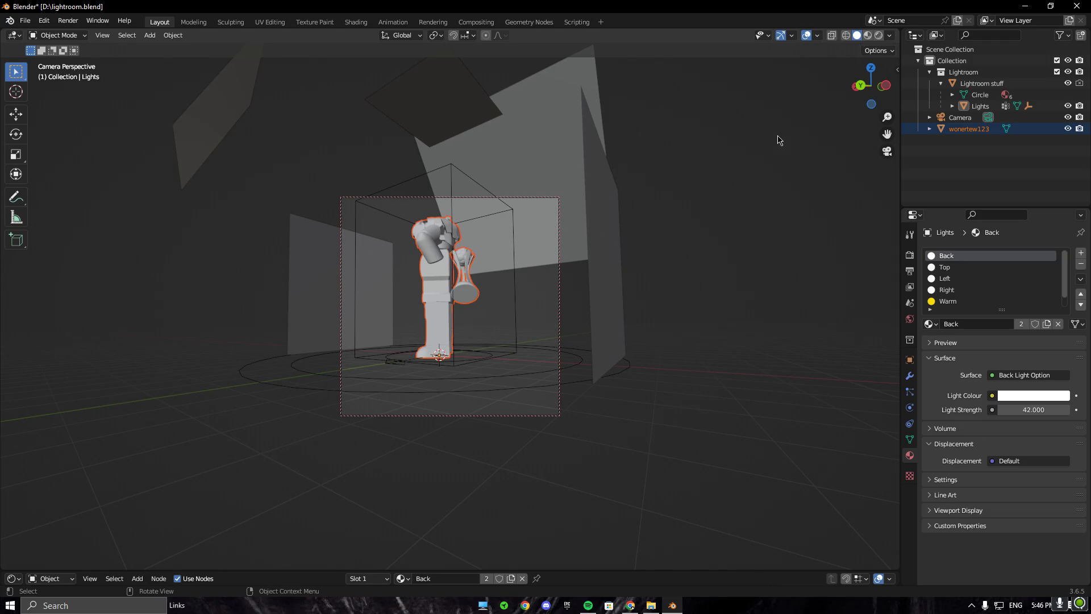
click(846, 35)
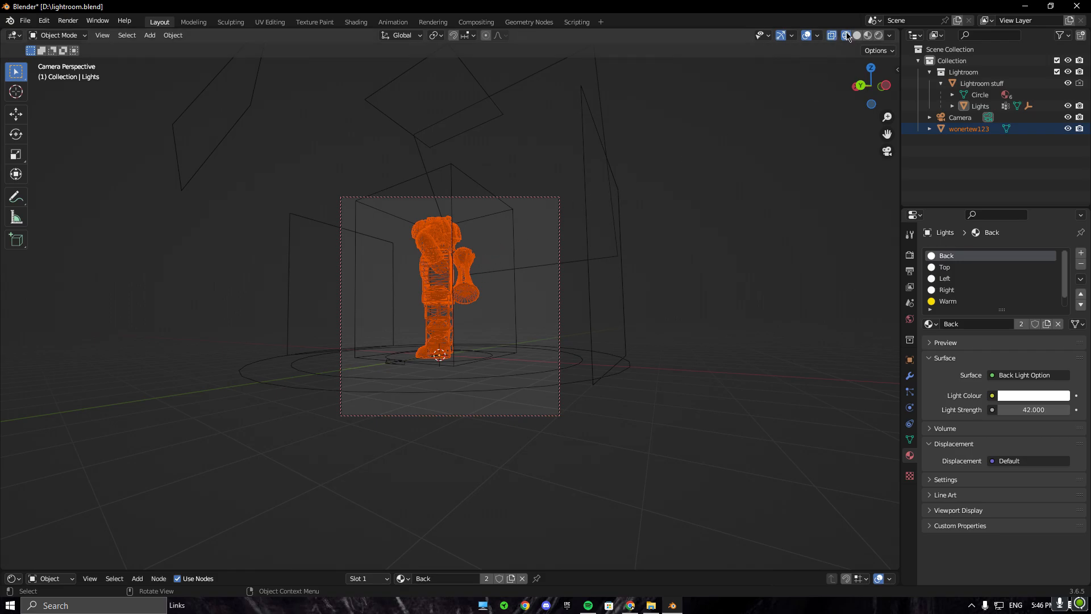
click(879, 35)
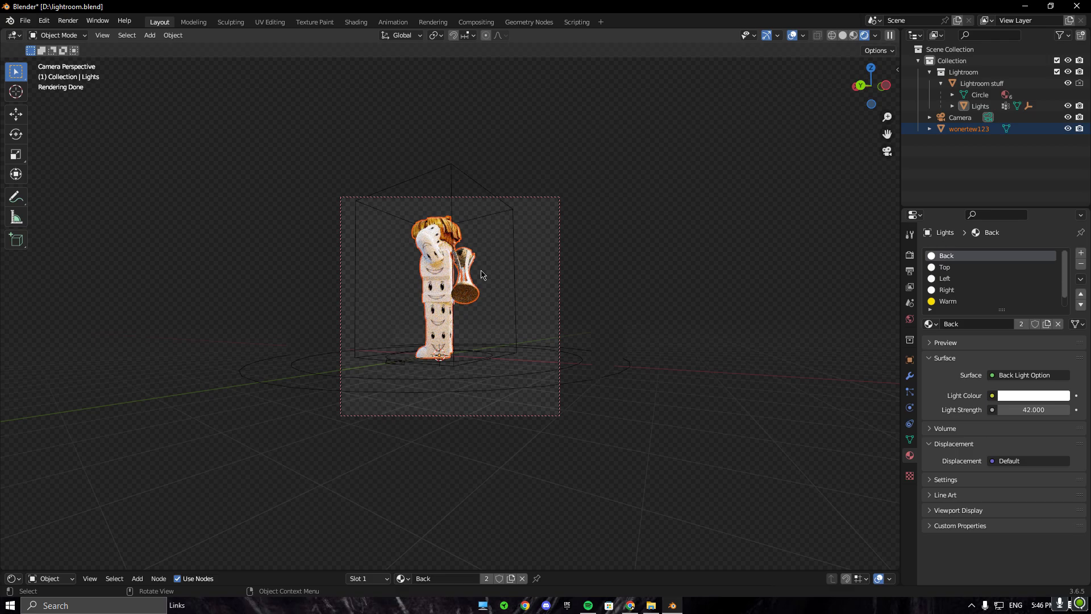
click(852, 37)
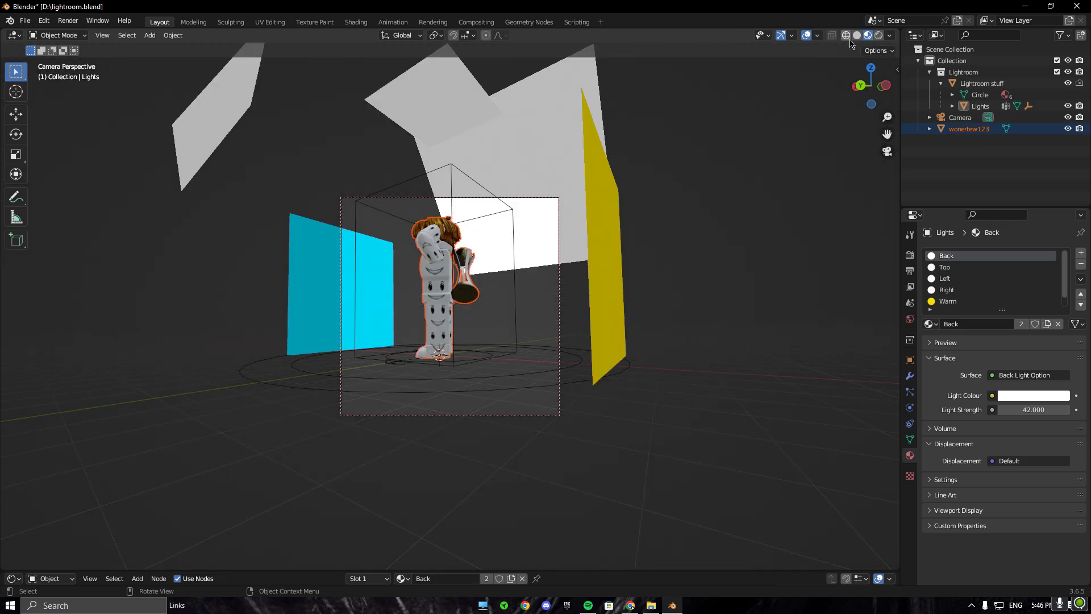
Step: Rotate the avatar slightly about its vertical axis to face the camera more directly, checking through the front camera view, and deselect it
middle_drag(519, 295, 559, 363)
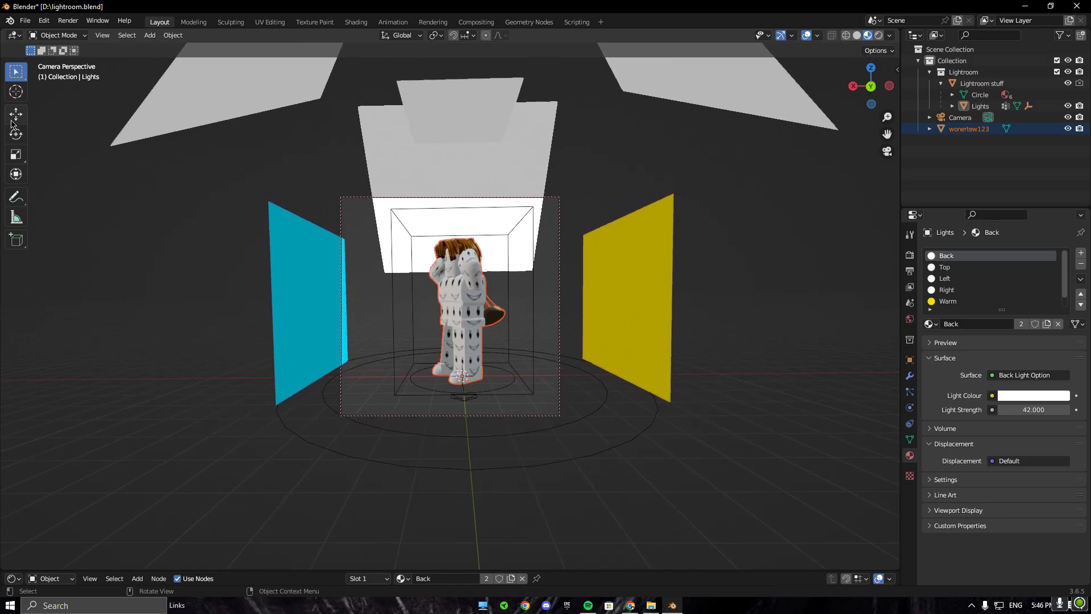
click(24, 136)
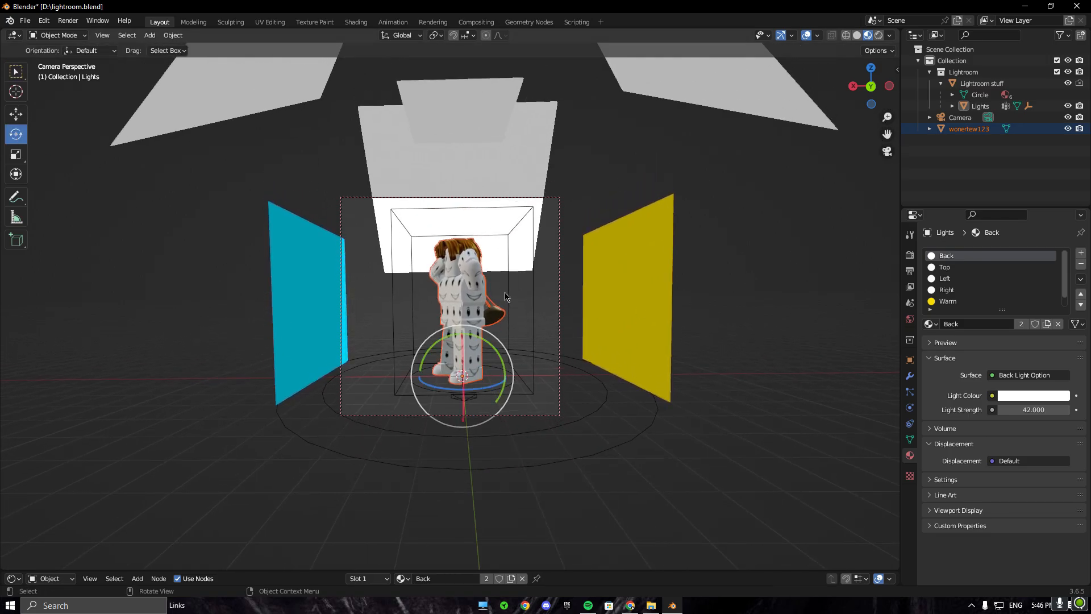
click(16, 71)
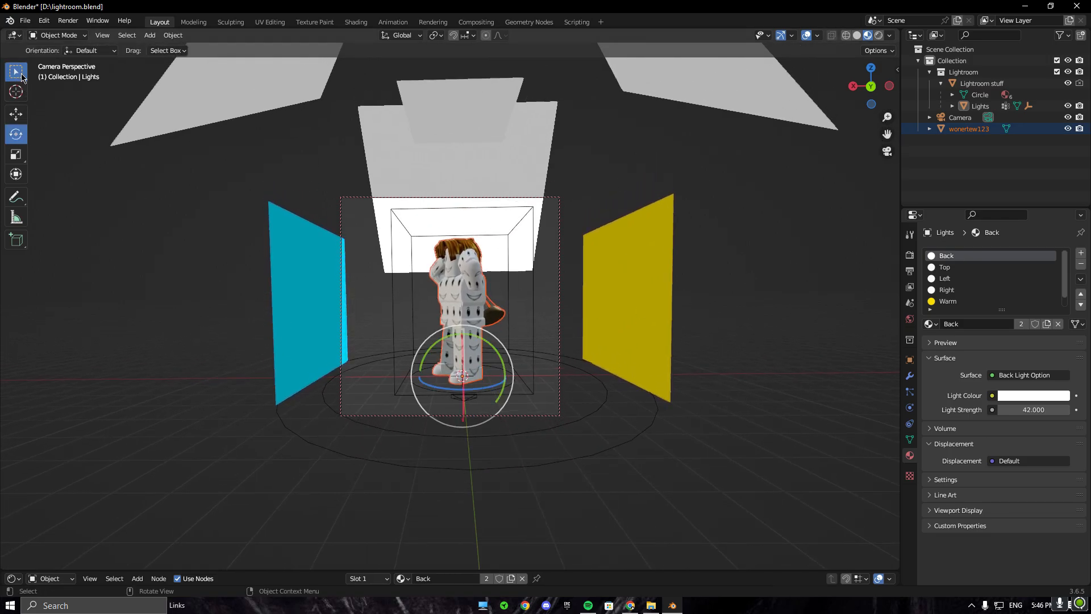
click(886, 151)
middle_drag(500, 363, 511, 406)
click(16, 134)
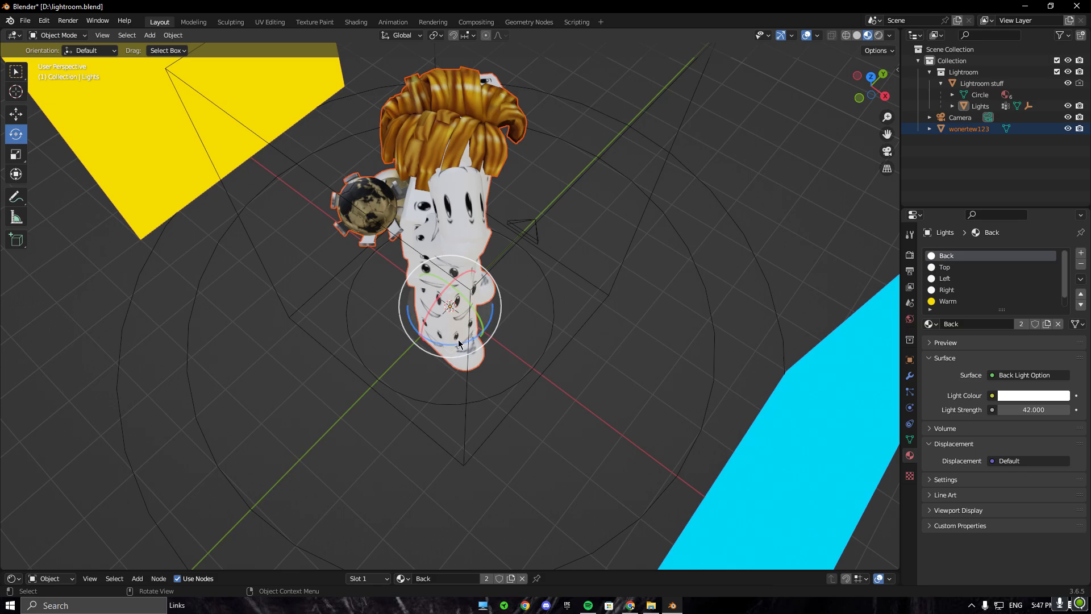
mouse_move(484, 322)
mouse_down()
mouse_move(471, 340)
mouse_move(497, 337)
mouse_up()
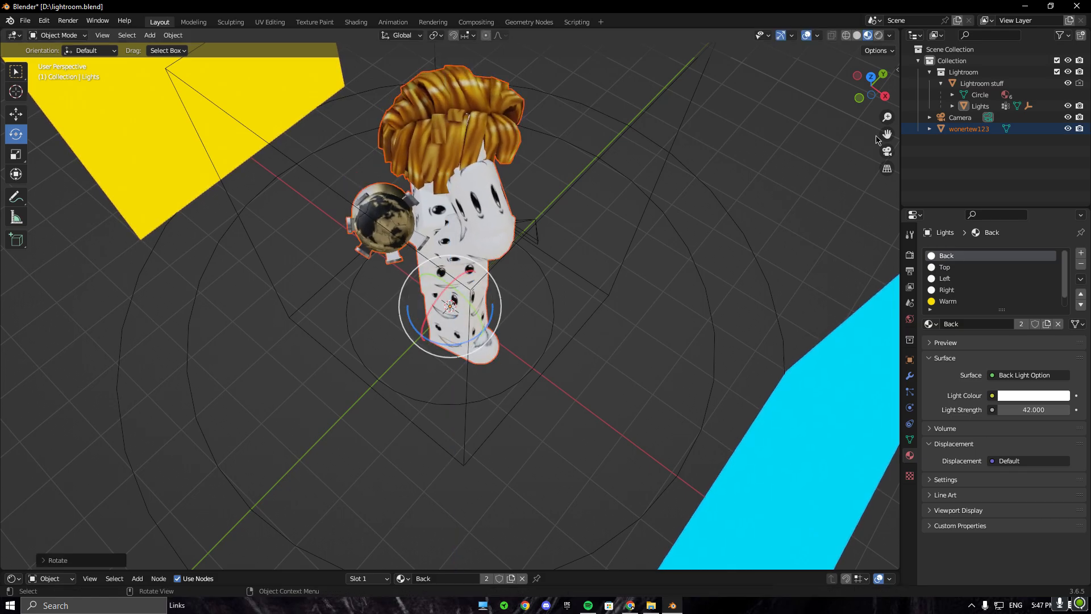
key(KP_0)
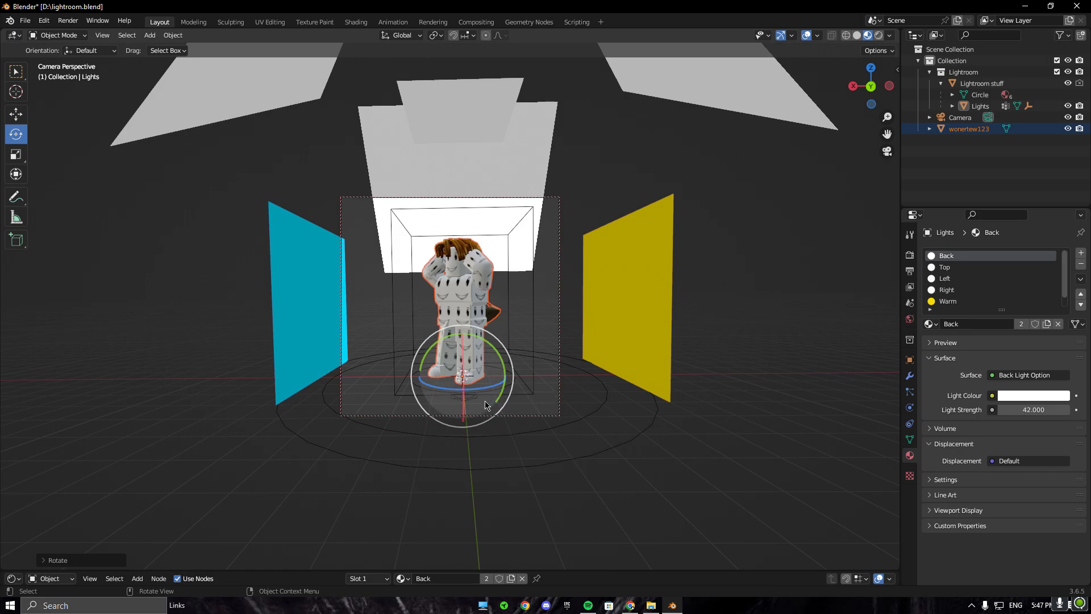
click(413, 306)
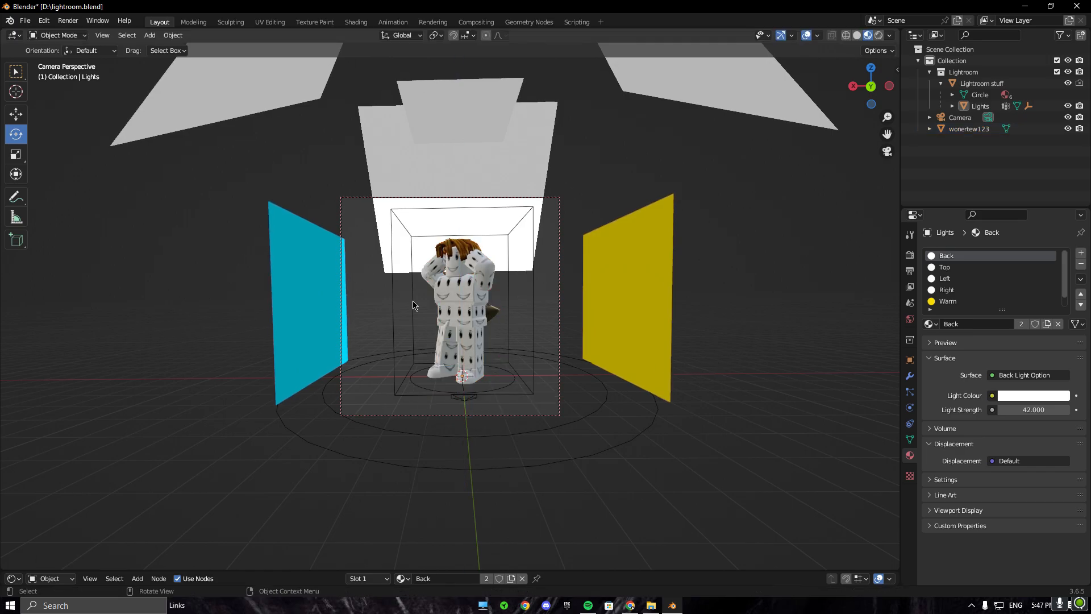
click(16, 72)
Step: Move the locked camera closer so the avatar fills most of the frame's height from head to feet
scroll(495, 359, up, 2)
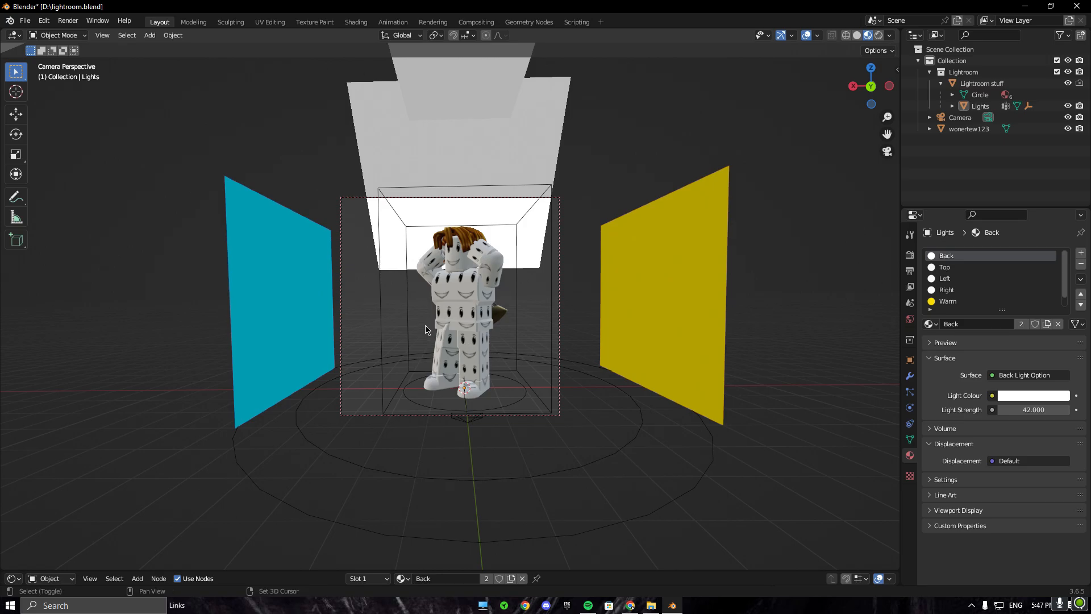
shift+middle_drag(426, 329, 493, 348)
scroll(493, 356, up, 2)
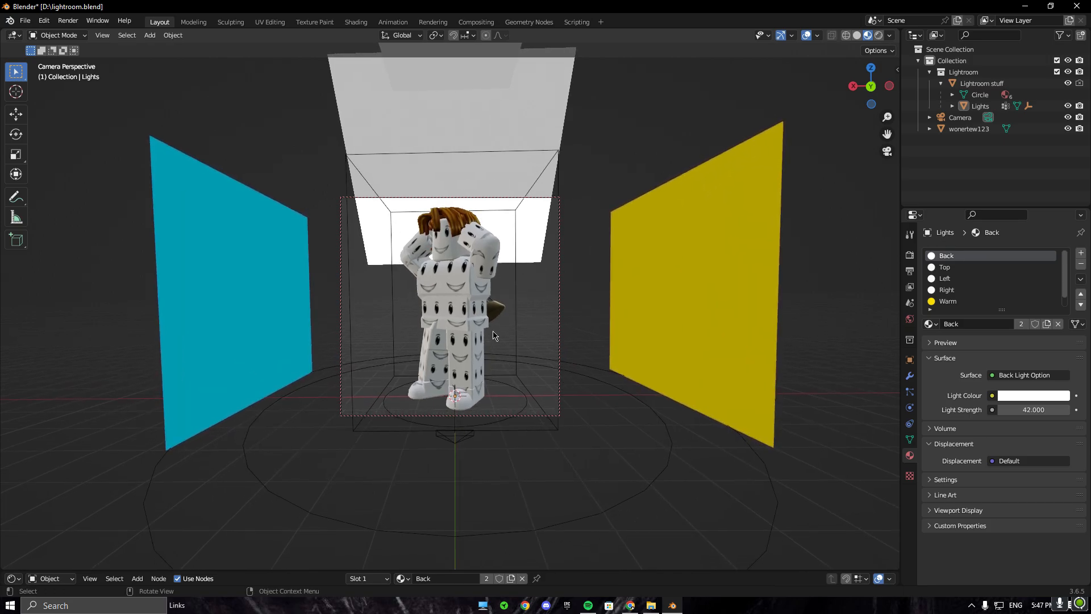
scroll(481, 323, up, 2)
scroll(479, 319, down, 2)
middle_drag(490, 316, 483, 318)
Step: Set the avatar's Handle1Mtl material to Metallic 0.117, Specular 0.125 and Roughness 0.164
click(959, 133)
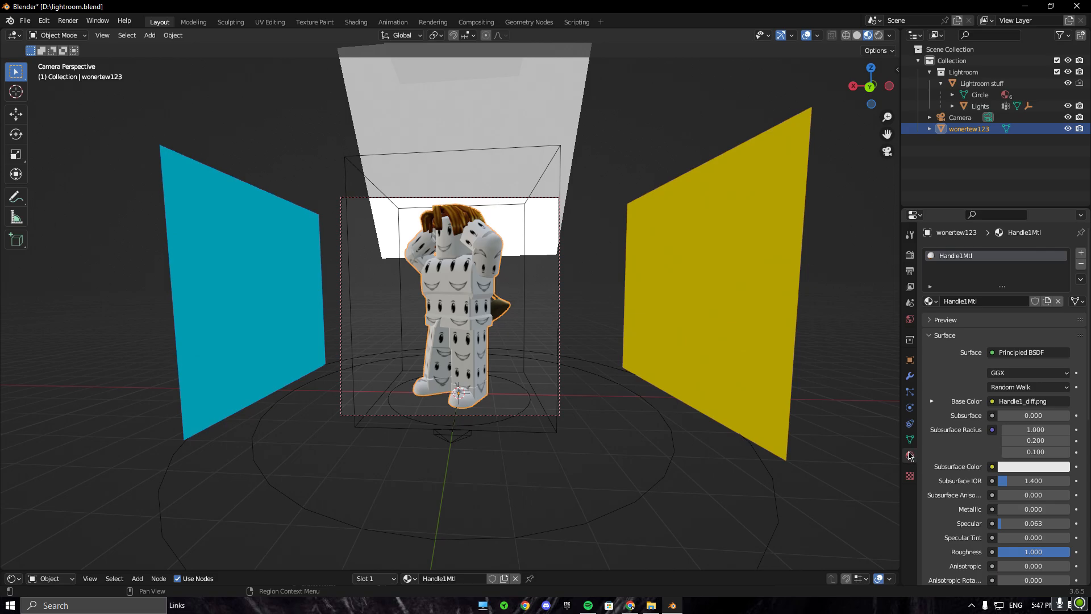
scroll(1011, 427, down, 2)
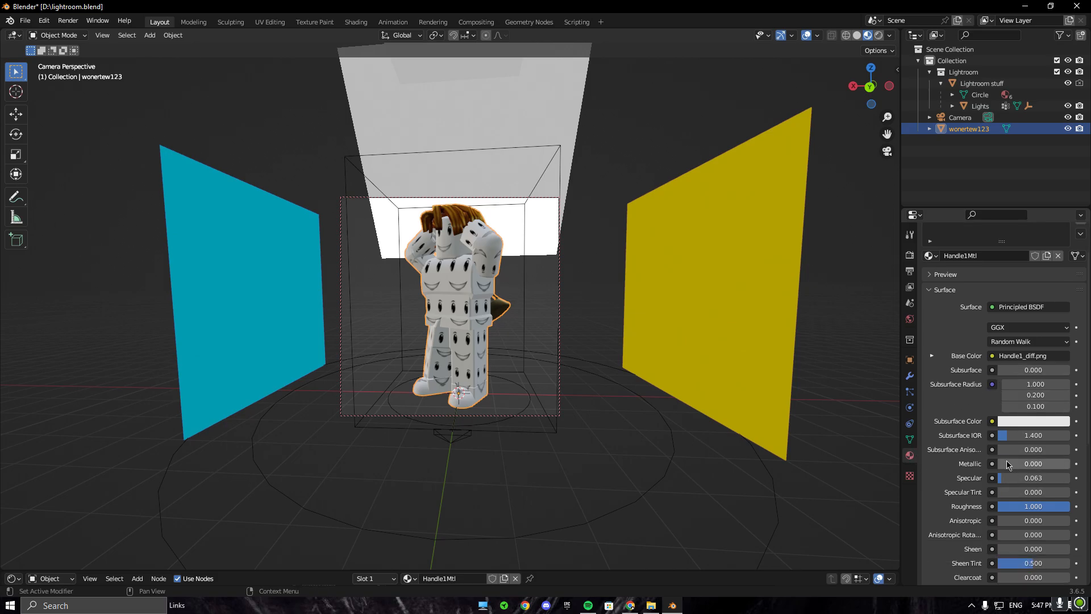
mouse_move(1006, 463)
mouse_down()
mouse_move(1031, 463)
mouse_move(1008, 481)
mouse_move(1024, 463)
mouse_move(1064, 462)
mouse_up()
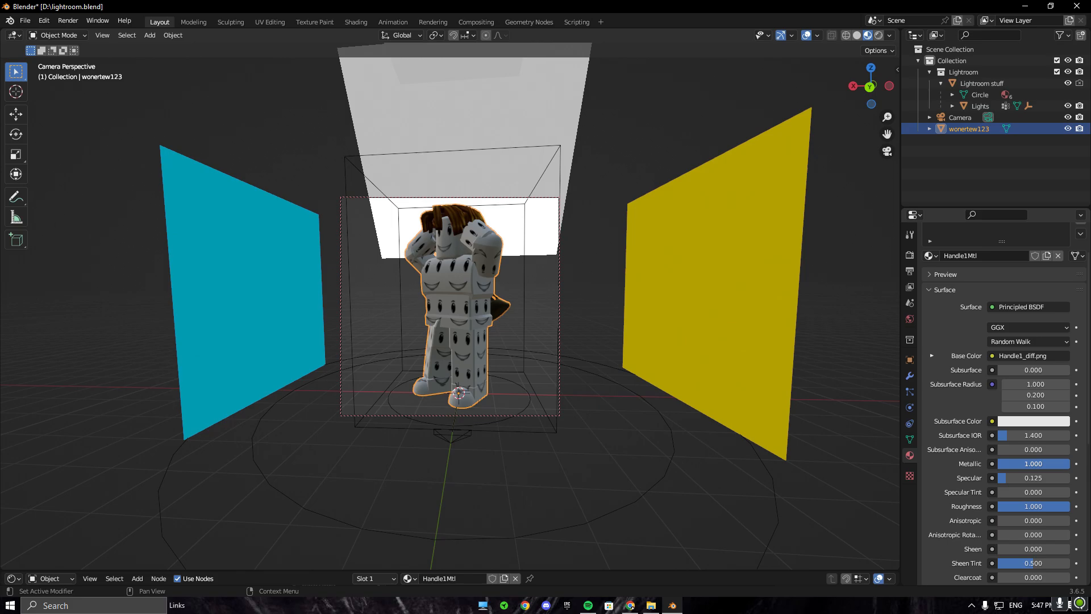
drag(1064, 462, 1017, 462)
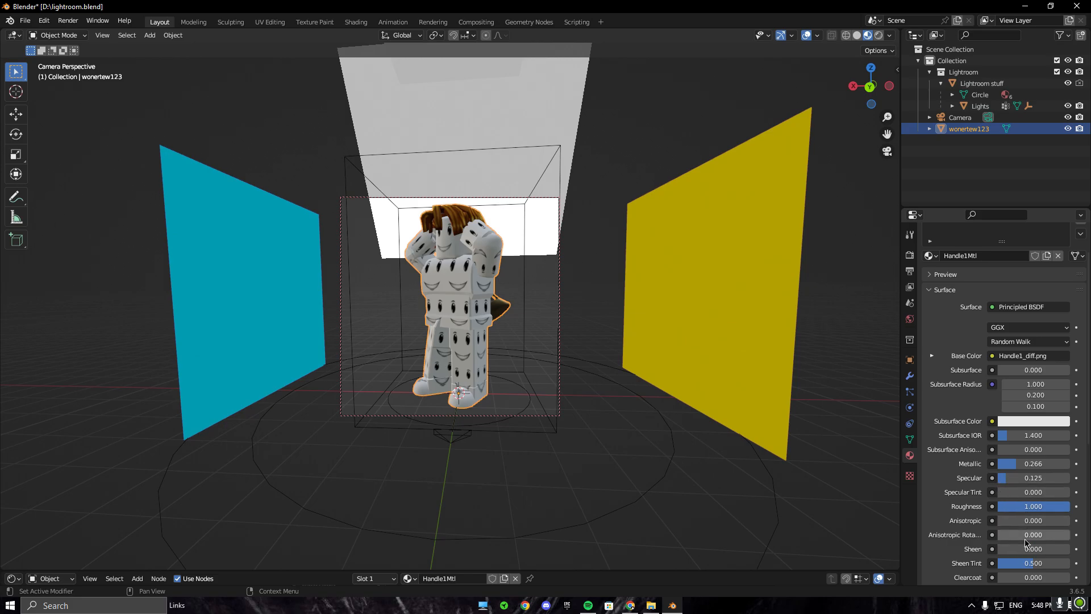
drag(1051, 506, 1017, 506)
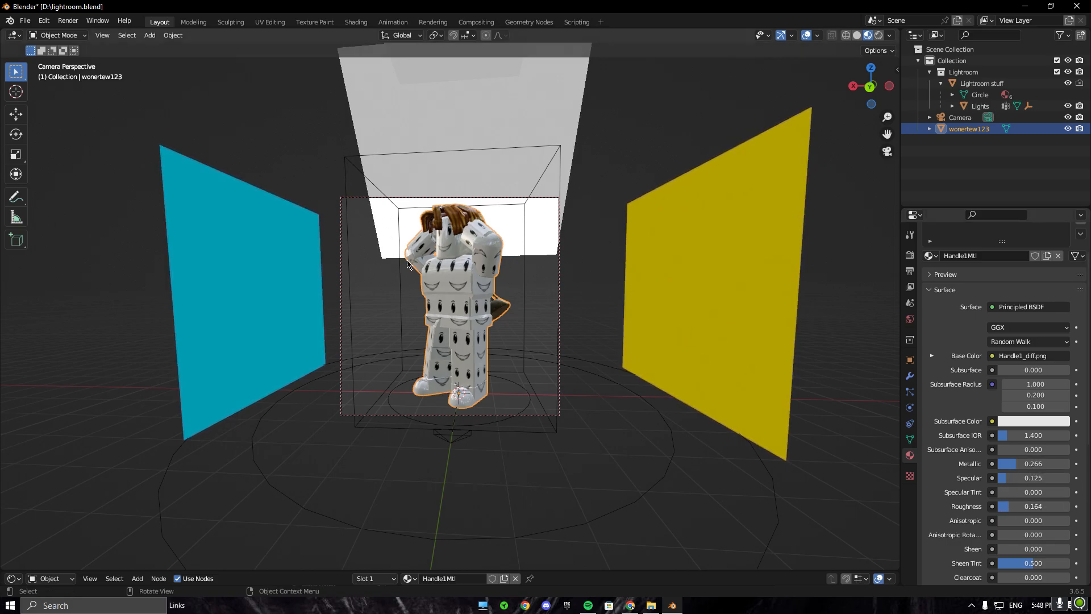
drag(1040, 463, 1014, 464)
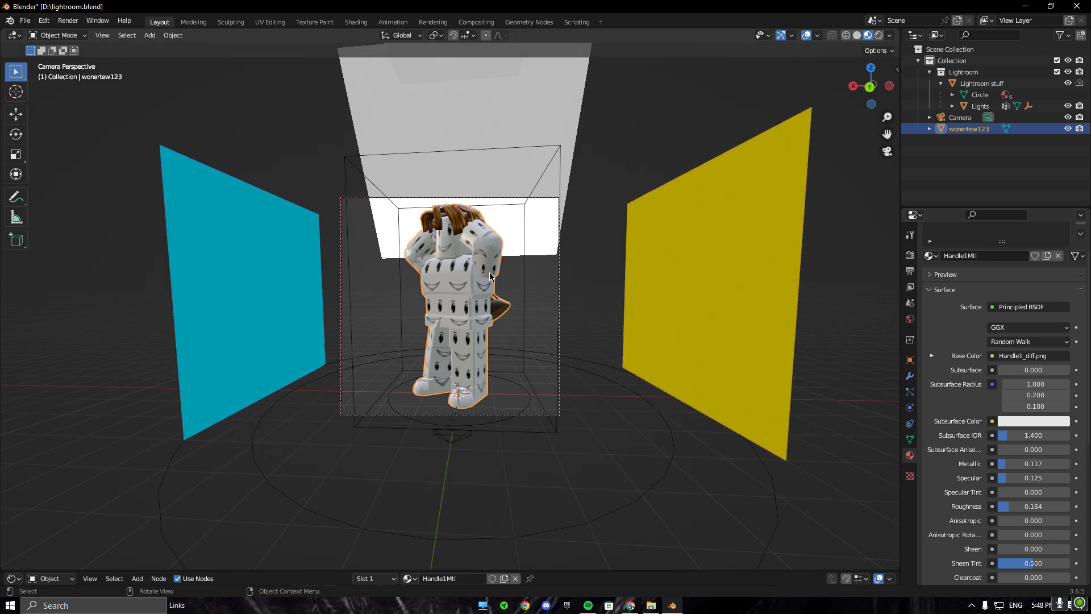
Step: Change the light colour of the Lightroom stuff object's Back material to green and its Top material to orange-red
middle_drag(489, 277, 497, 279)
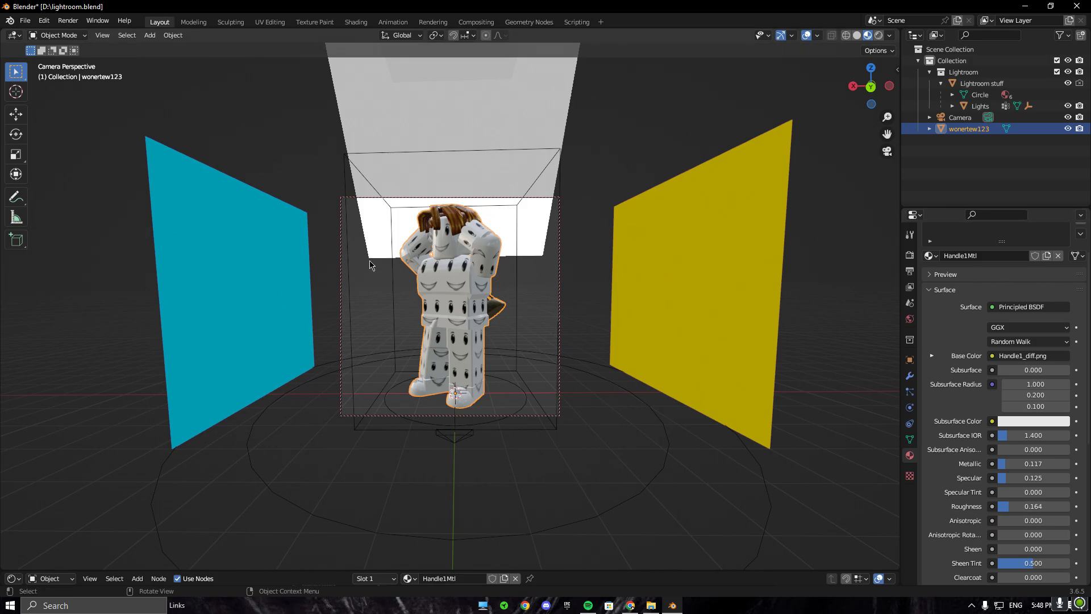
click(973, 83)
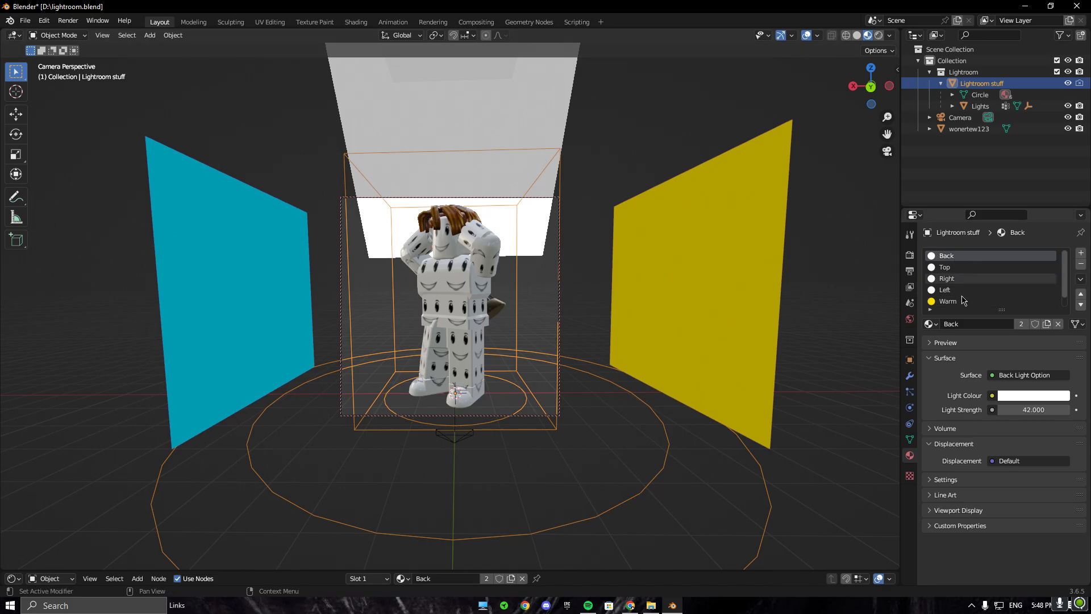
click(1023, 395)
drag(1031, 282, 973, 250)
click(951, 268)
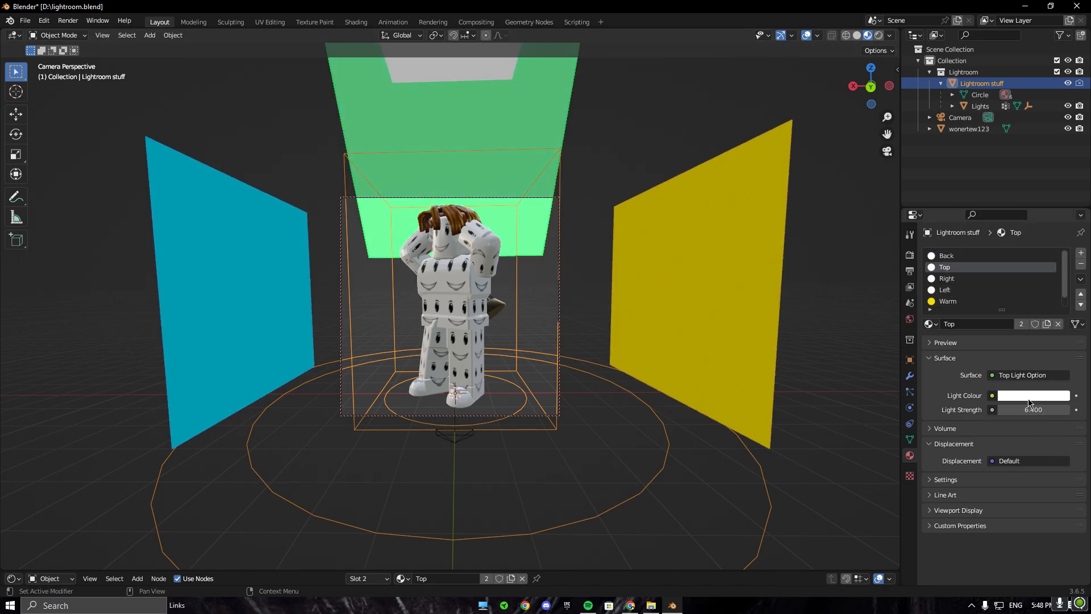
click(1029, 399)
mouse_move(1022, 303)
mouse_down()
mouse_move(975, 297)
mouse_move(1009, 315)
mouse_up()
Step: Change the light colour of the Right material to blue and the Left material to magenta
double_click(935, 279)
click(974, 280)
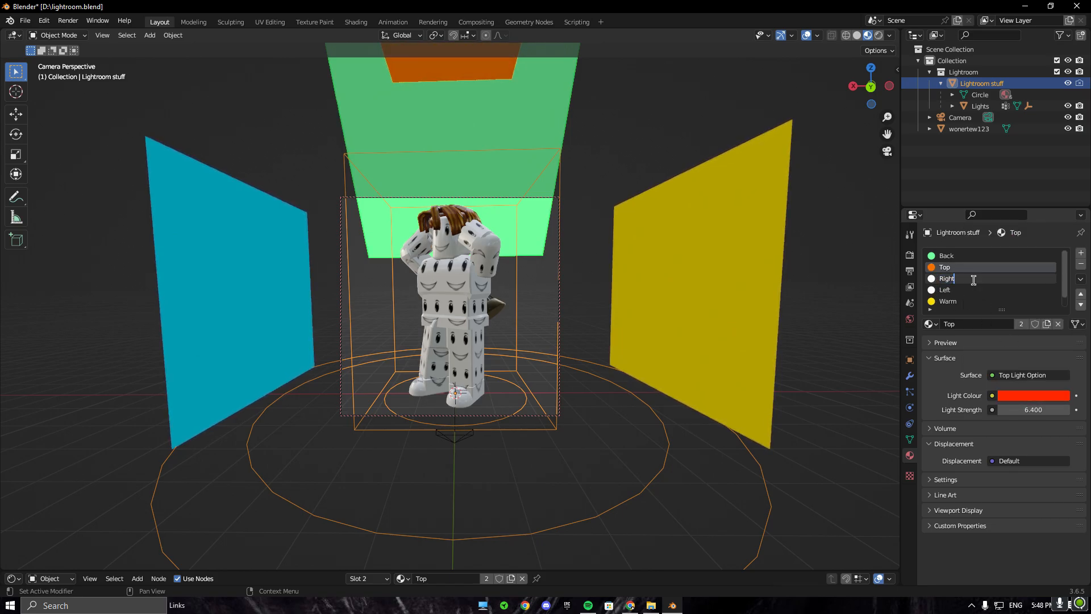
click(949, 280)
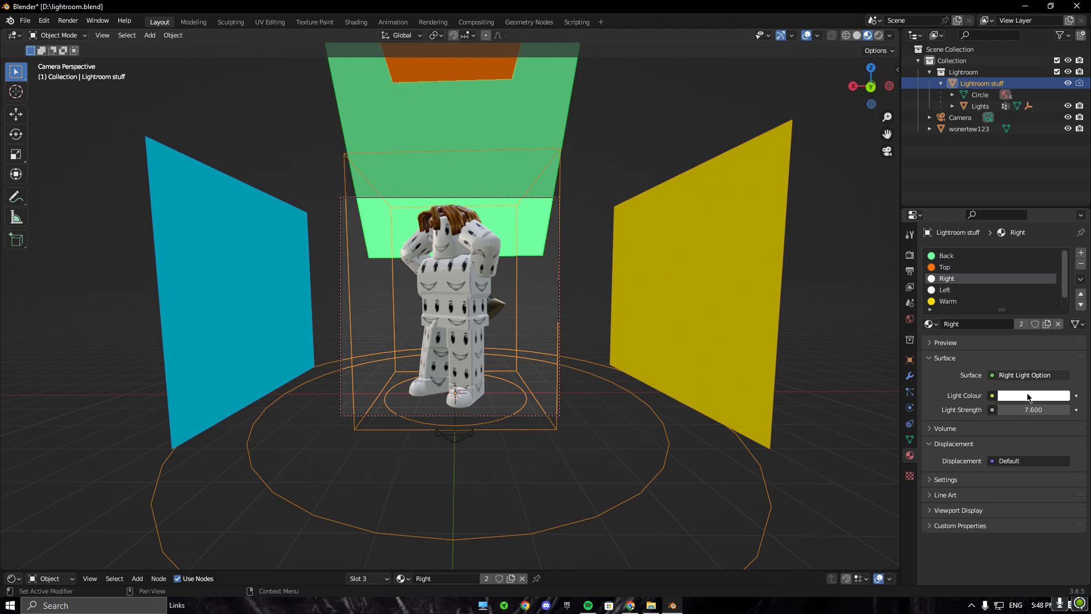
click(1029, 396)
click(1047, 251)
click(944, 290)
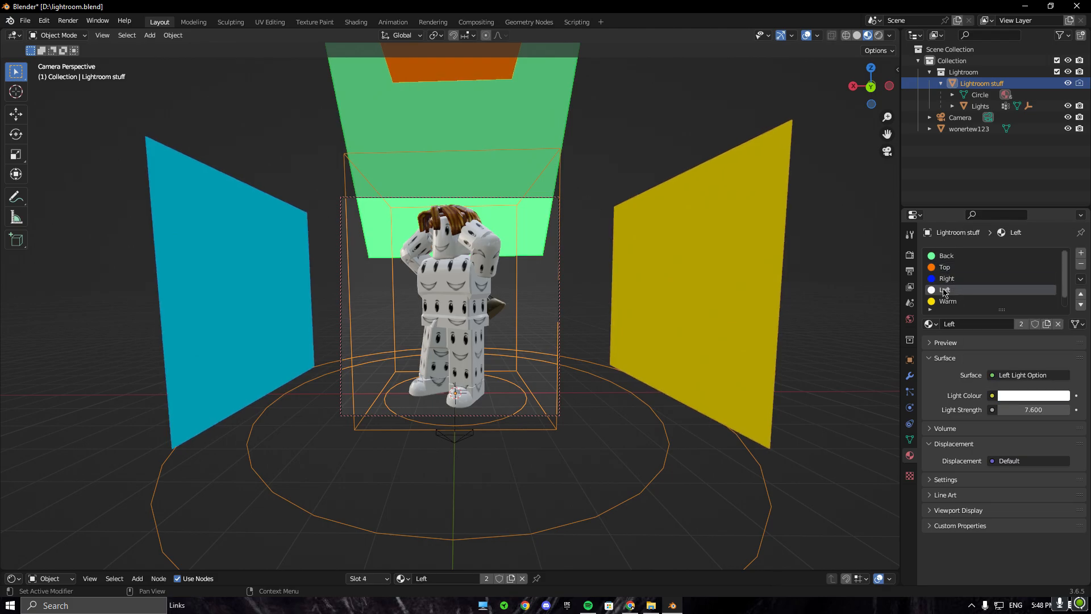
click(1030, 395)
click(1044, 300)
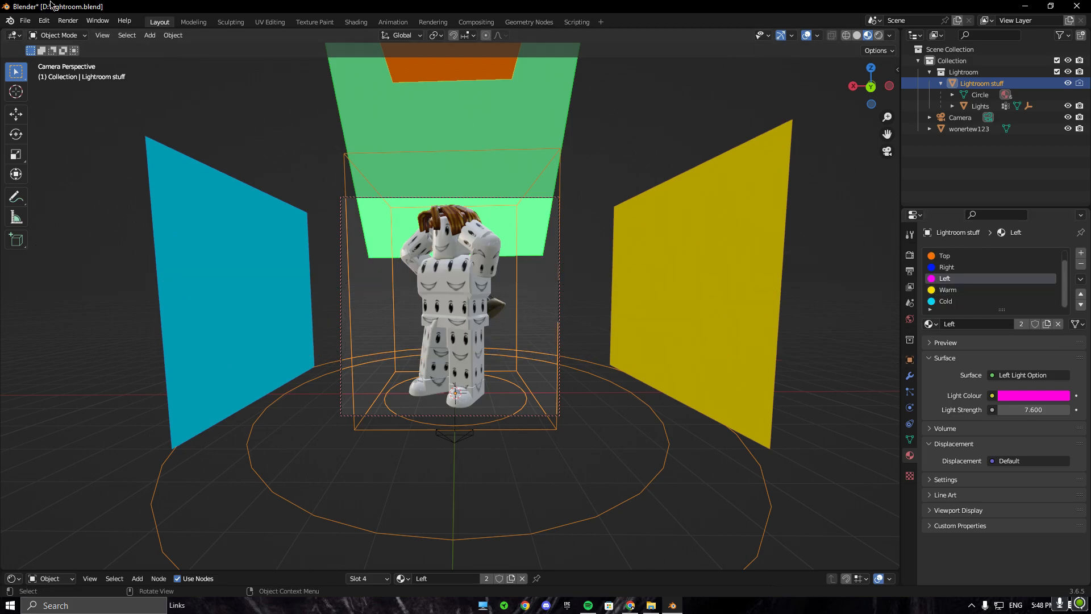
Step: Render a still image of the avatar with the coloured lights, inspect it, and close the render window
click(68, 21)
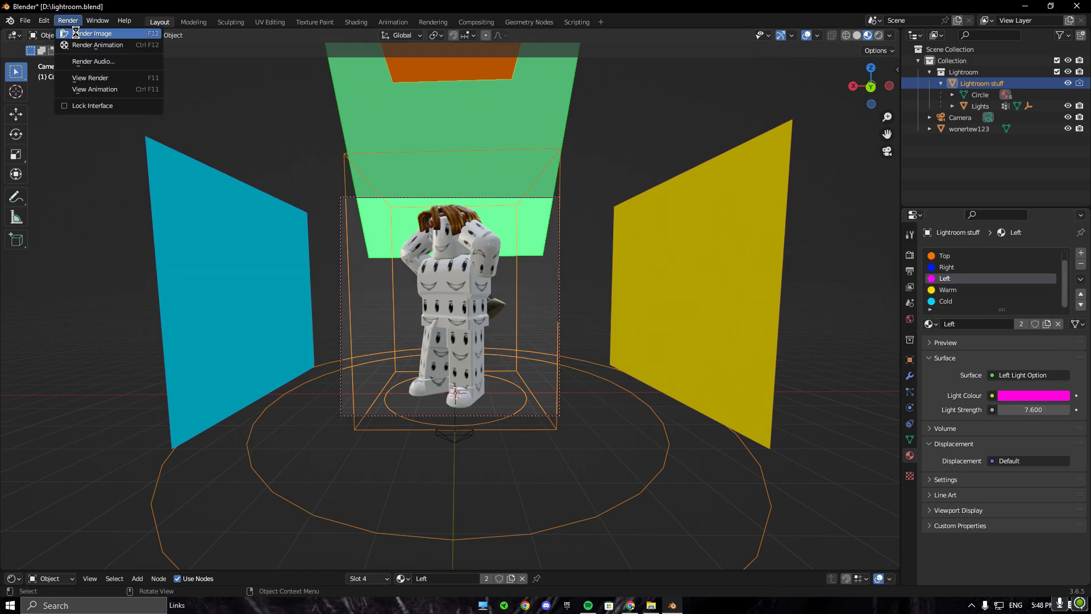
click(75, 33)
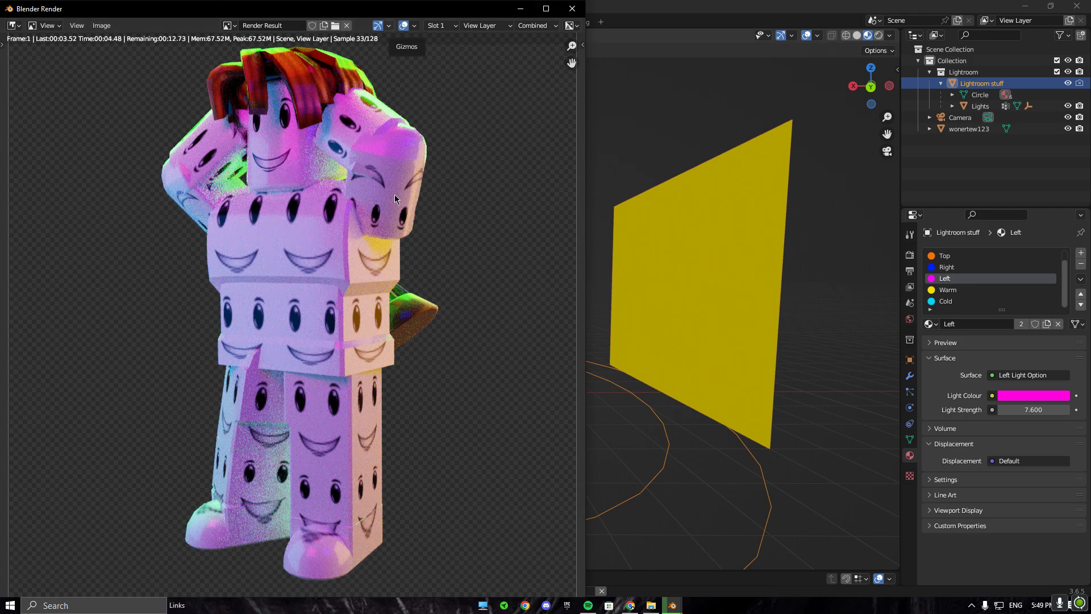
click(571, 8)
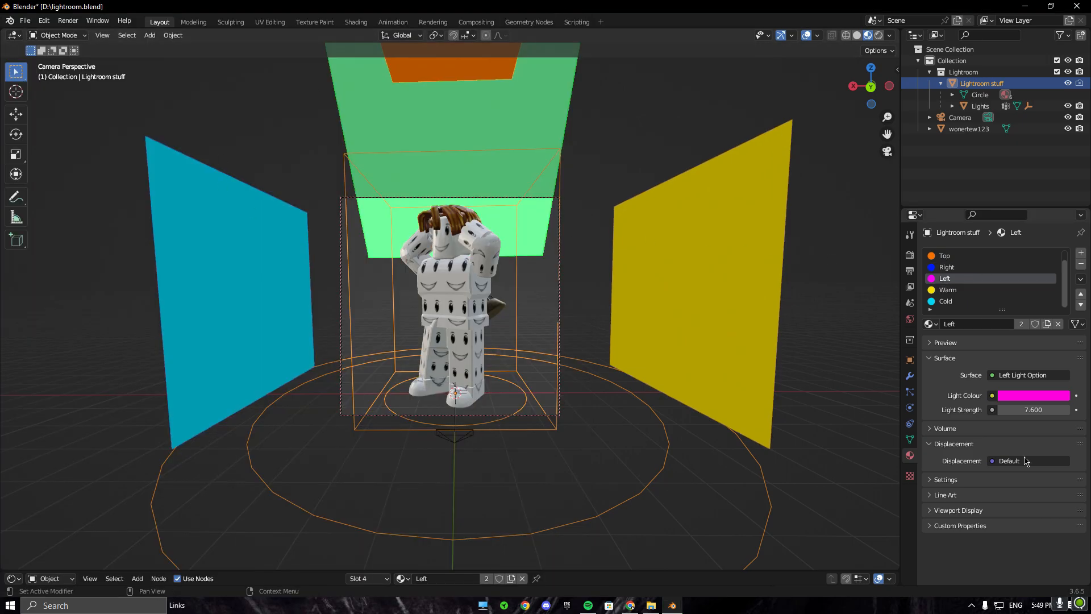
Step: Change the Left material's light colour to yellow and render a still image of the avatar
click(1019, 395)
mouse_move(979, 291)
mouse_down()
mouse_move(979, 306)
mouse_move(991, 288)
mouse_up()
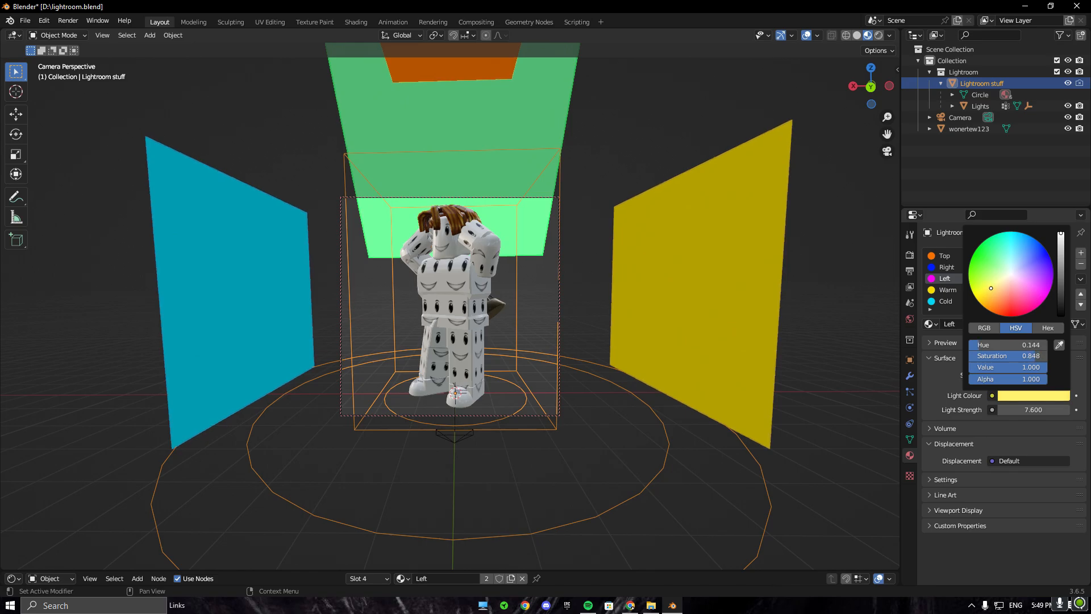
click(70, 21)
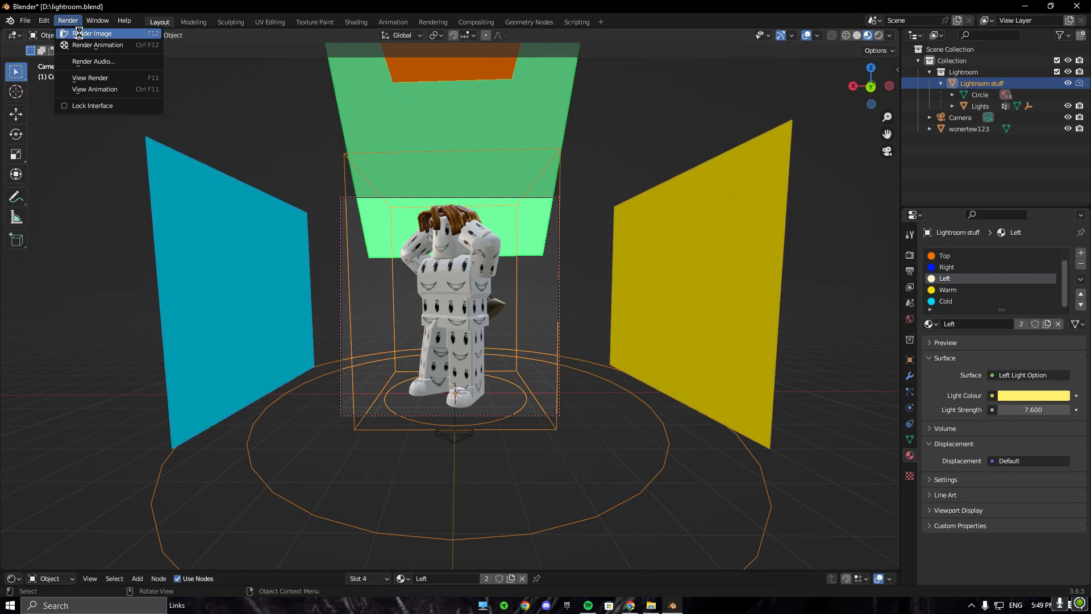
click(79, 34)
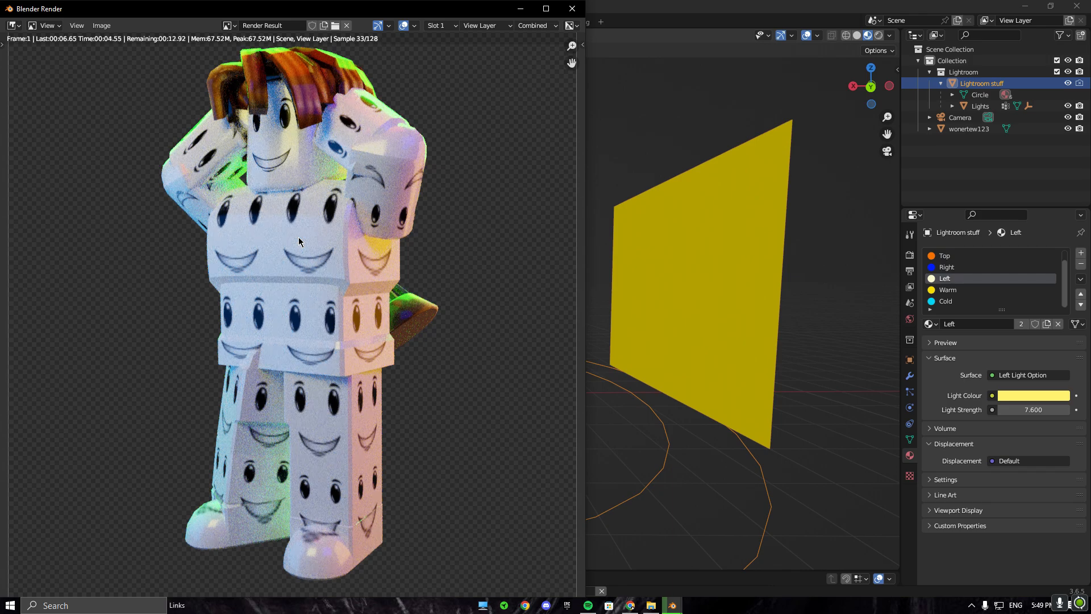
Step: Save the rendered image as wonertew123.png in the Goku23 folder on drive D
click(101, 25)
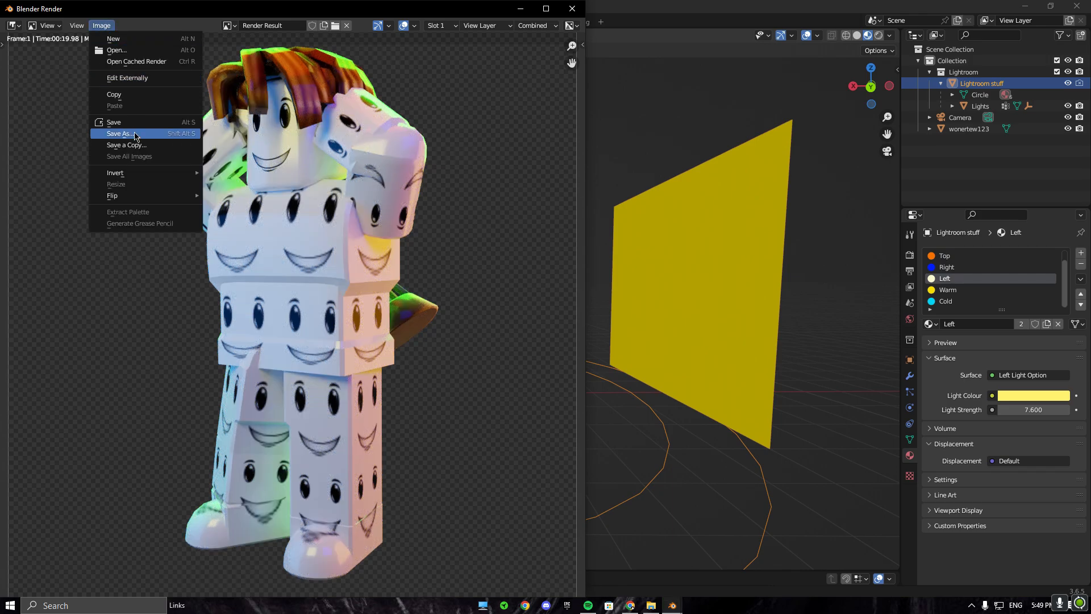
click(154, 135)
scroll(261, 292, down, 3)
scroll(260, 380, up, 3)
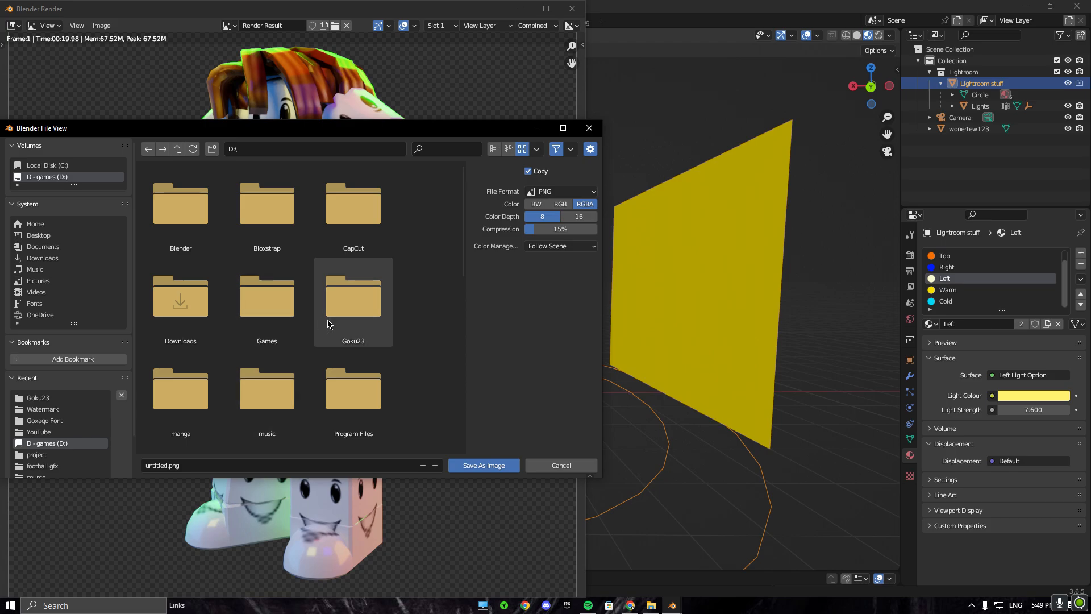
double_click(353, 296)
scroll(206, 449, down, 10)
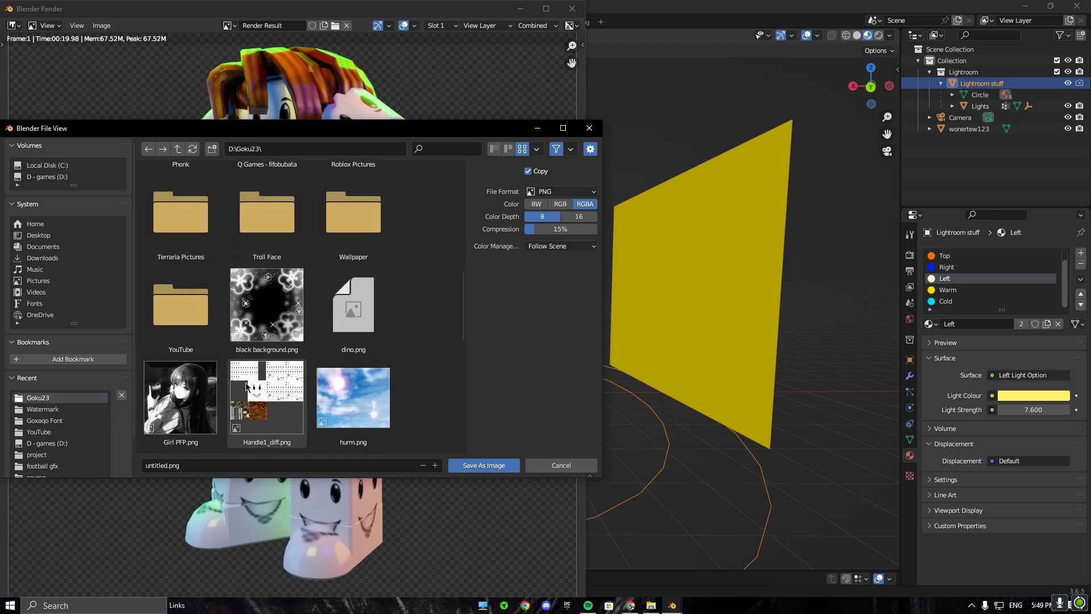
click(165, 467)
key(BackSpace)
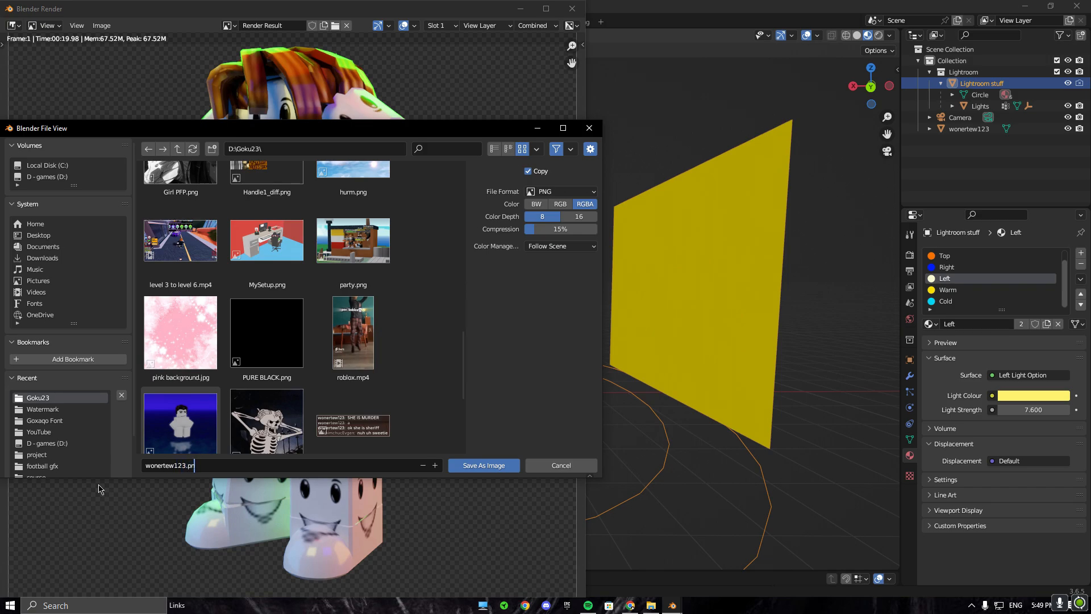
click(487, 465)
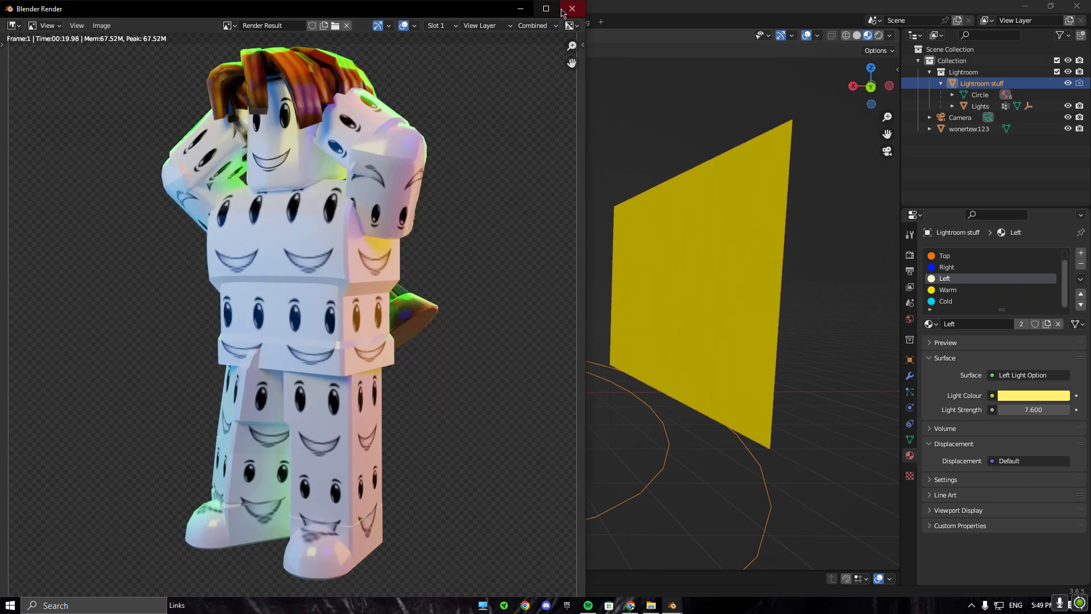
Step: Close the render window and quit Blender without saving changes to lightroom.blend
click(572, 9)
click(1077, 6)
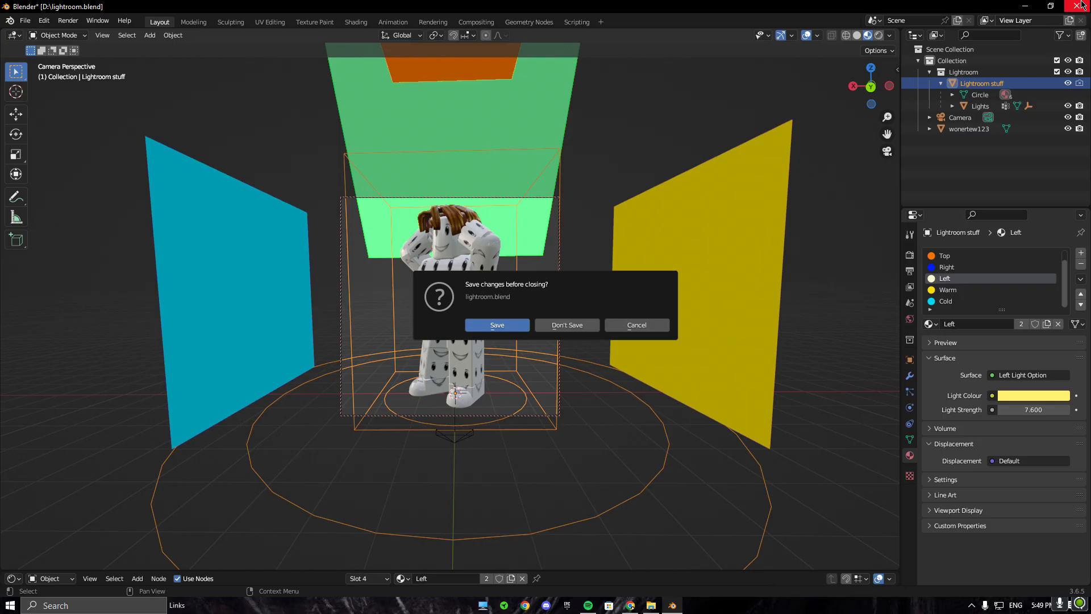
click(566, 327)
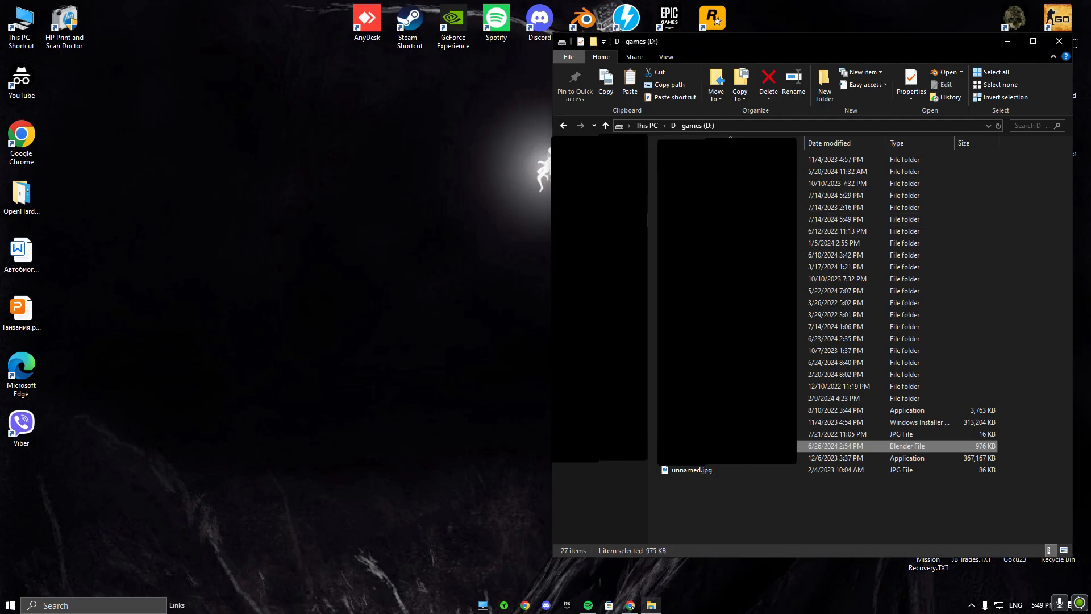
Step: In the Goku23 folder on drive D, delete Handle1_diff.png, Handle1_diff - Copy.png and wonertew123 - Copy.mtl
double_click(675, 220)
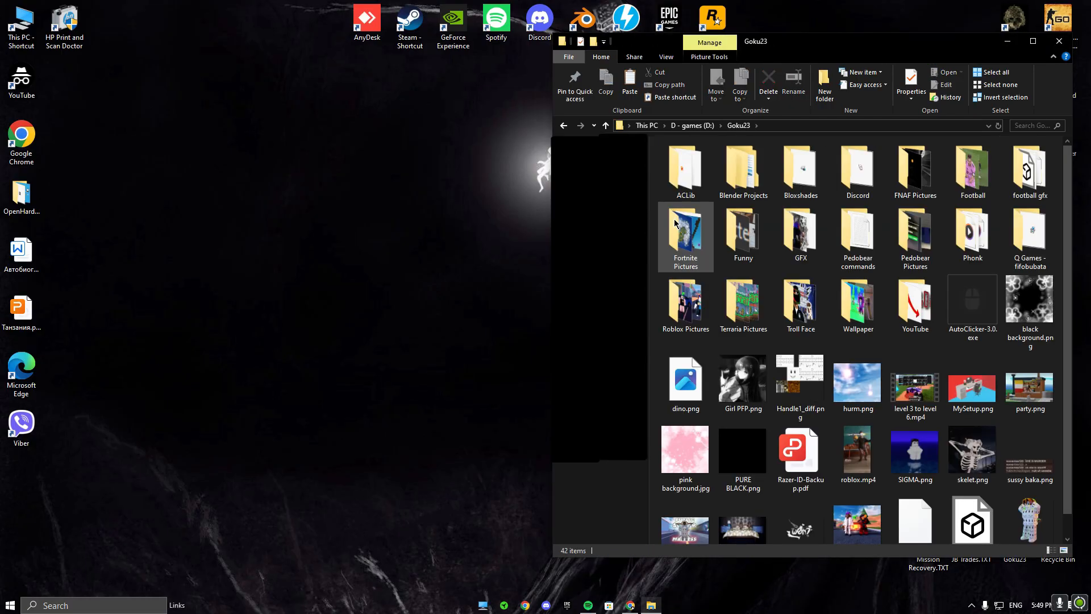
scroll(675, 222, down, 1)
click(915, 508)
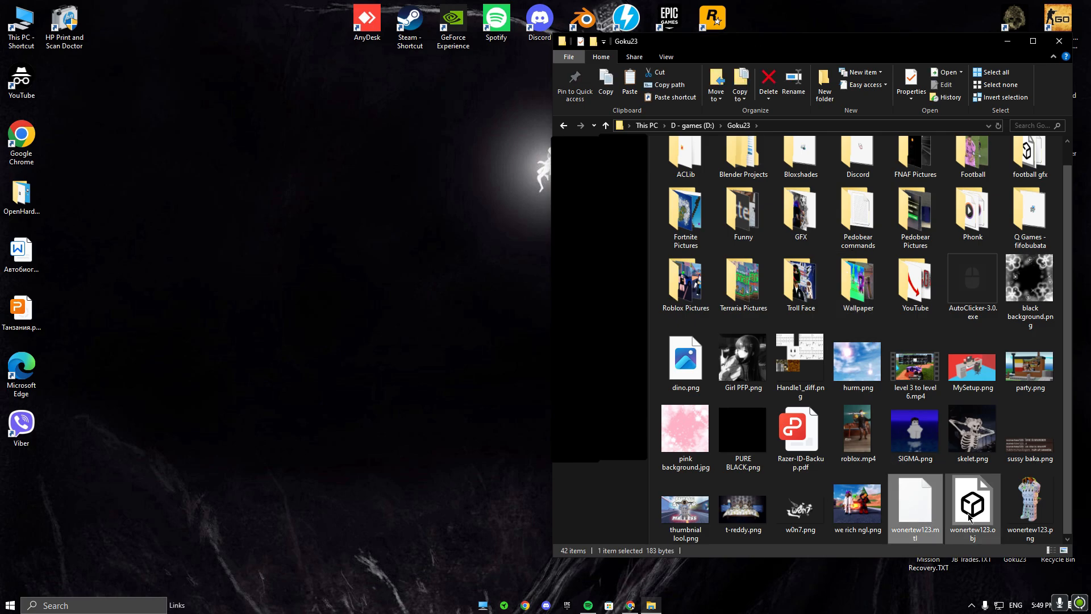
ctrl+click(969, 515)
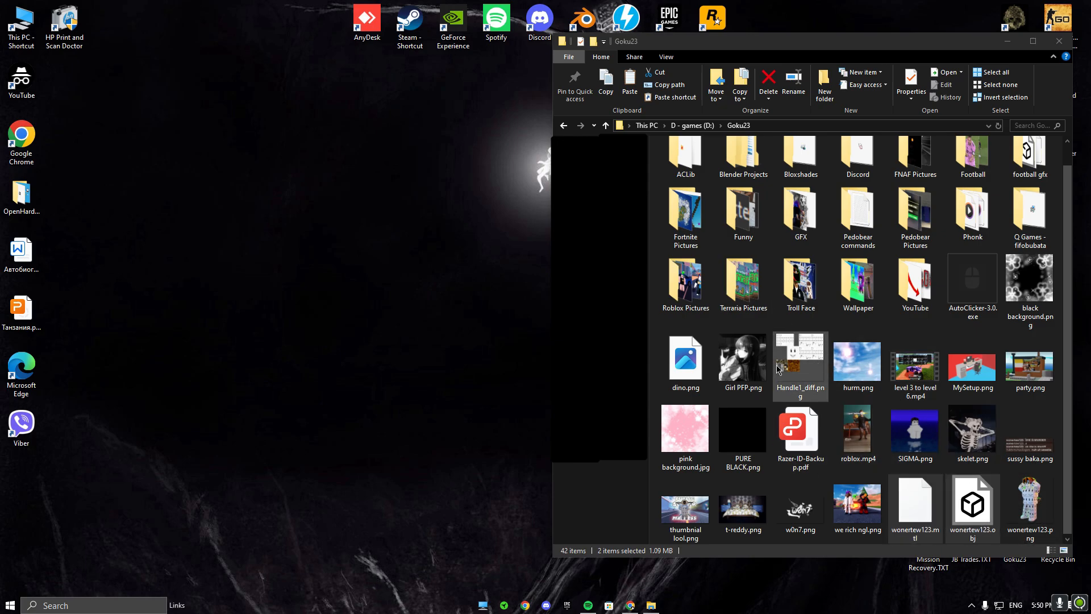
click(917, 519)
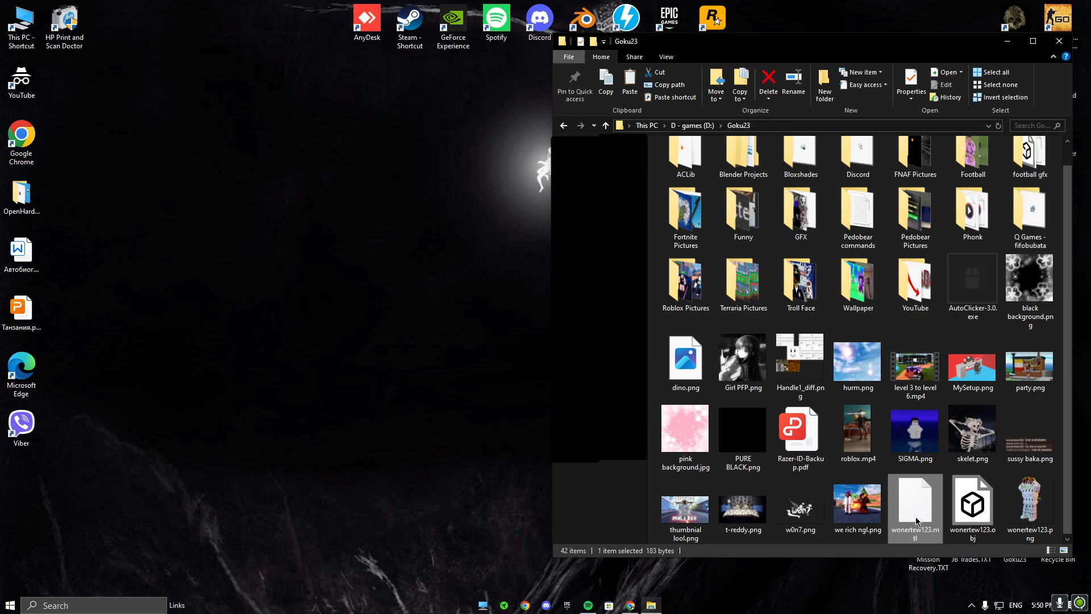
ctrl+click(964, 513)
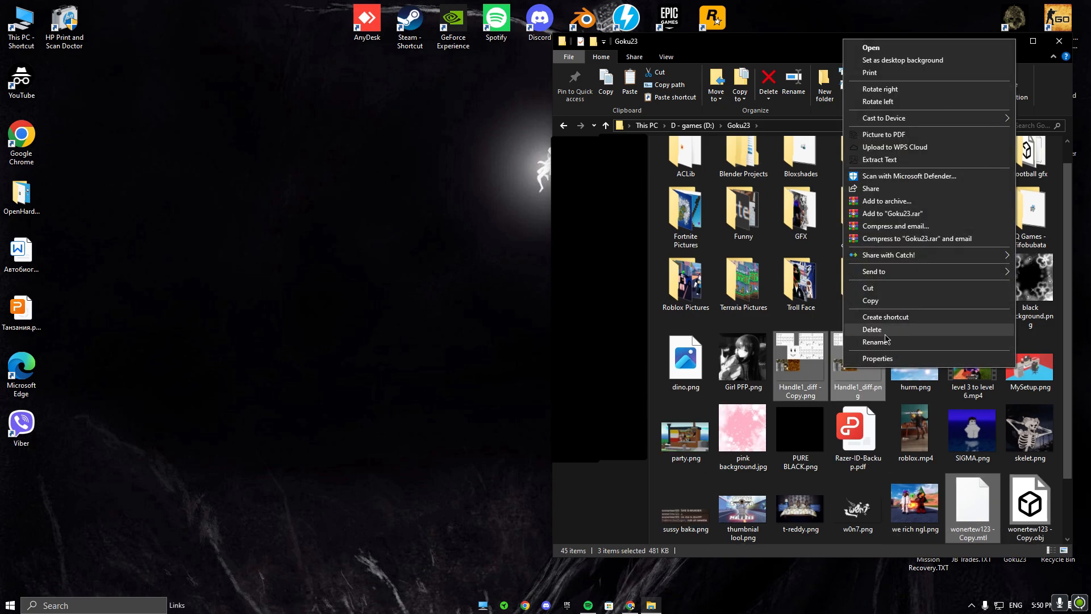
click(886, 332)
Step: Delete wonertew123 - Copy.obj, wonertew123.mtl and wonertew123.obj from the Goku23 folder
click(867, 508)
ctrl+click(910, 508)
ctrl+click(966, 503)
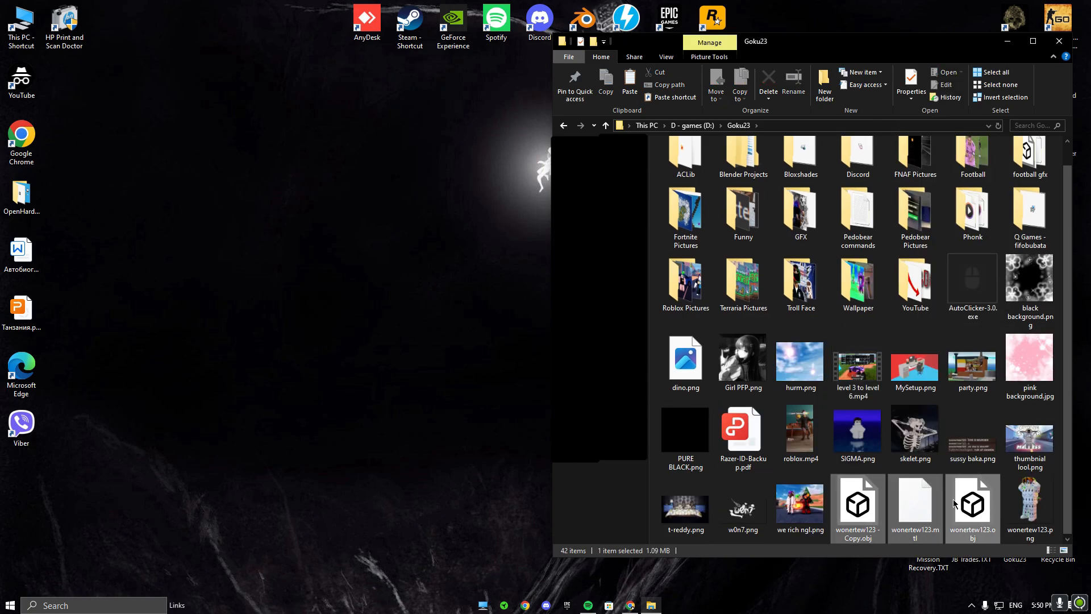
right_click(967, 498)
click(946, 460)
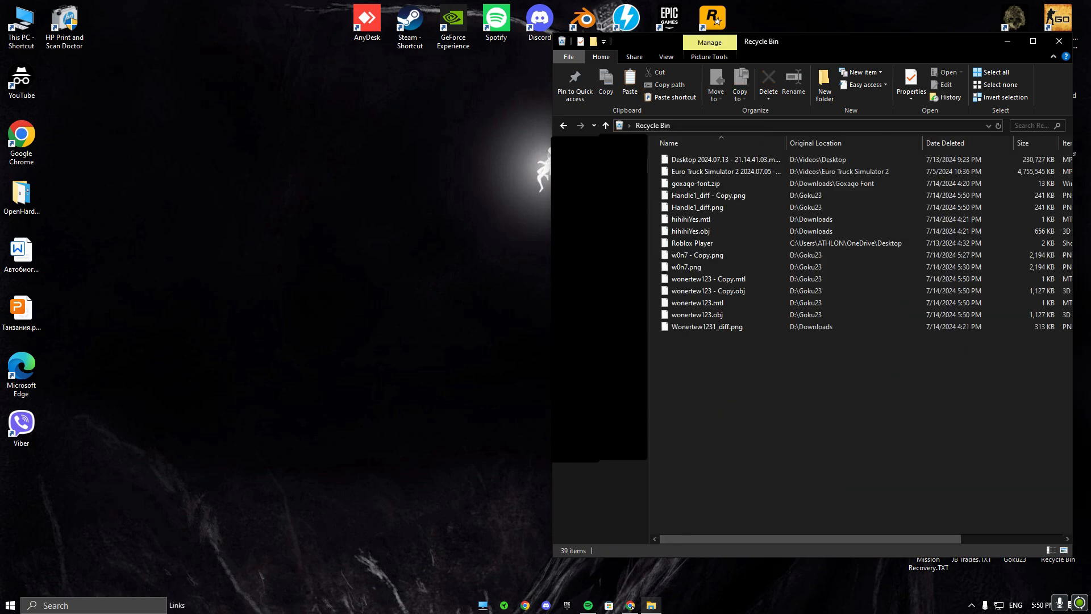
Step: Permanently delete all items in the Recycle Bin
drag(757, 402, 690, 163)
right_click(690, 163)
click(727, 201)
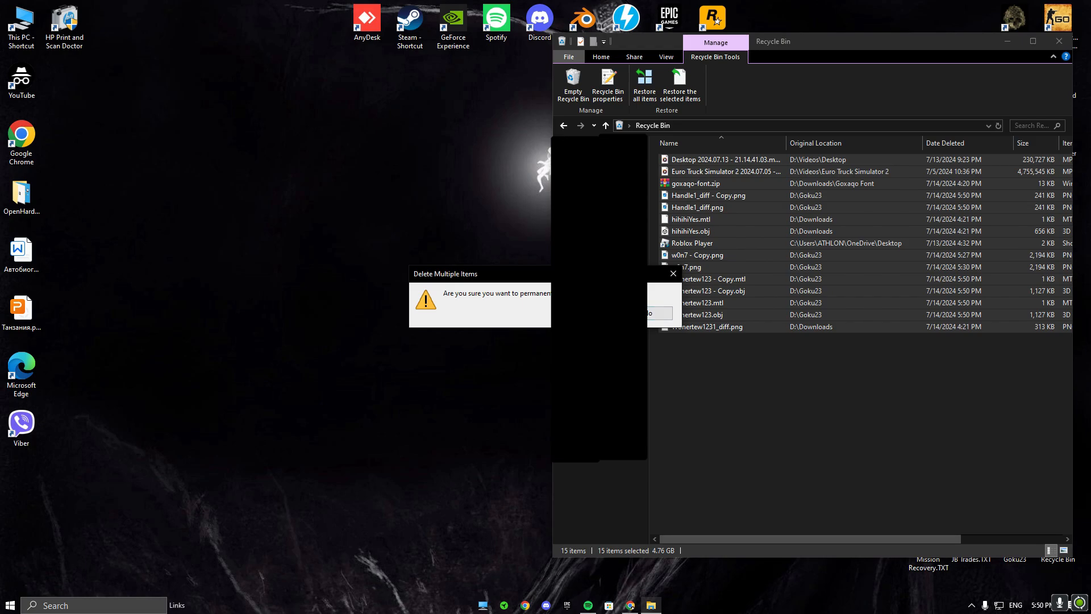
key(Return)
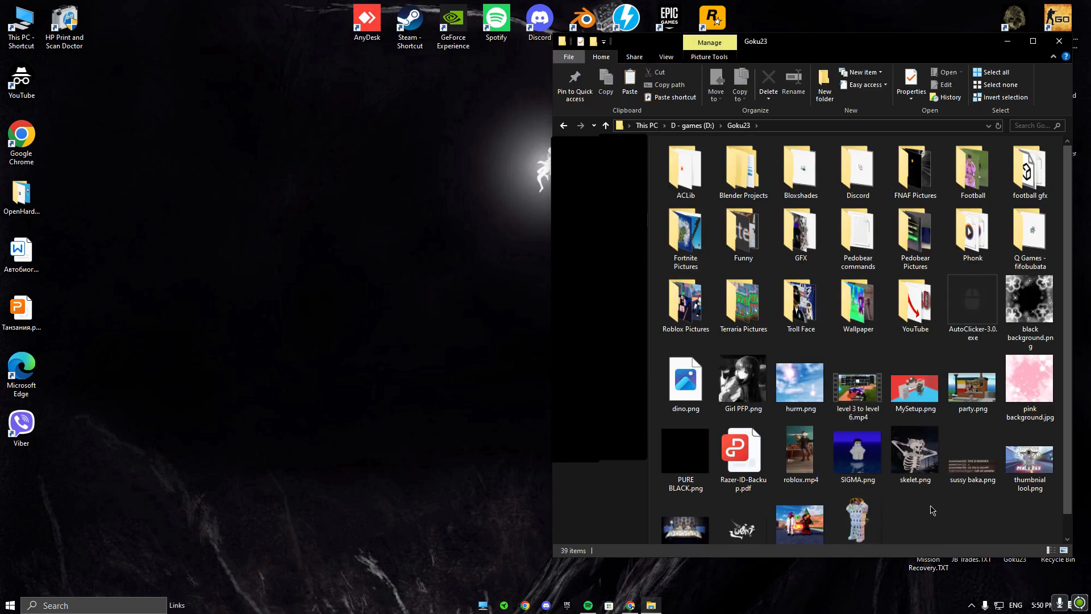
Step: Open the rendered wonertew123.png from the Goku23 folder to check it, and close the image viewer
scroll(909, 500, down, 1)
double_click(818, 440)
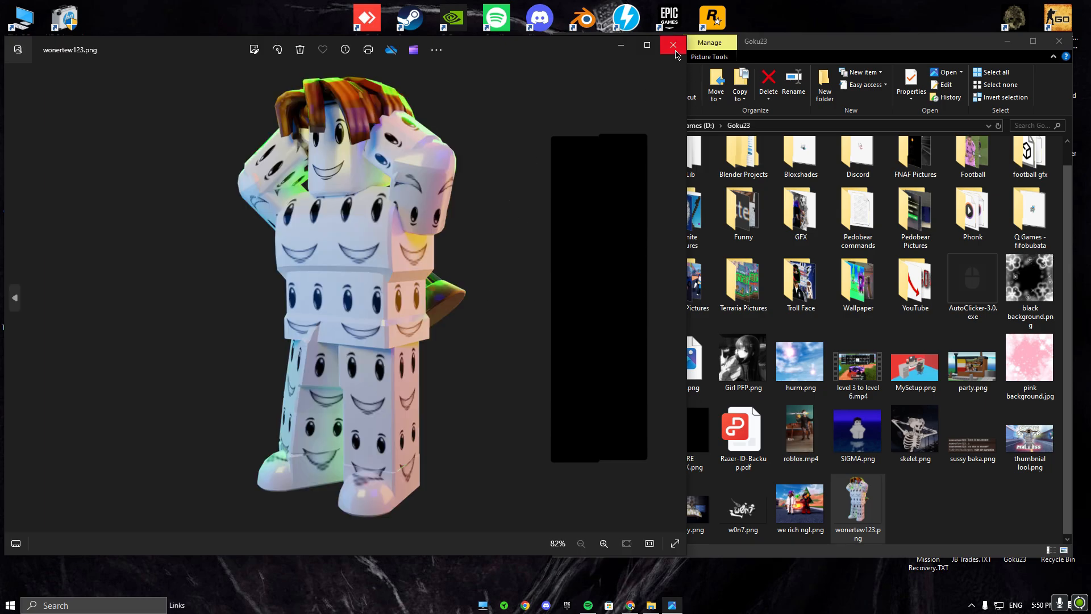
click(673, 44)
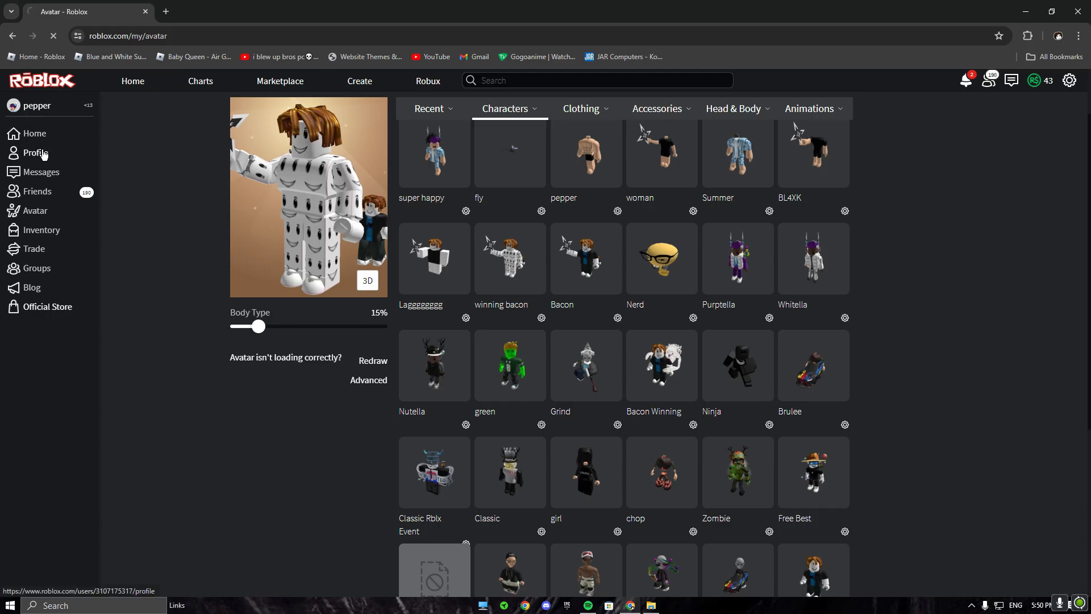
Step: Switch to the Roblox website's home page and browse its recommended, recent and favourite games
click(59, 141)
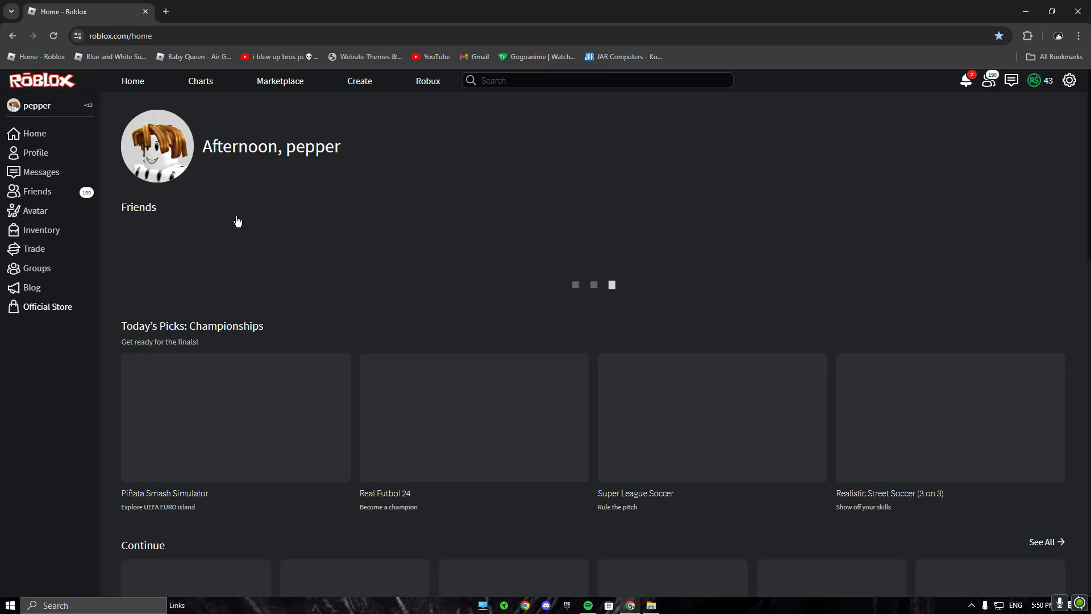
scroll(310, 341, down, 3)
scroll(312, 356, down, 3)
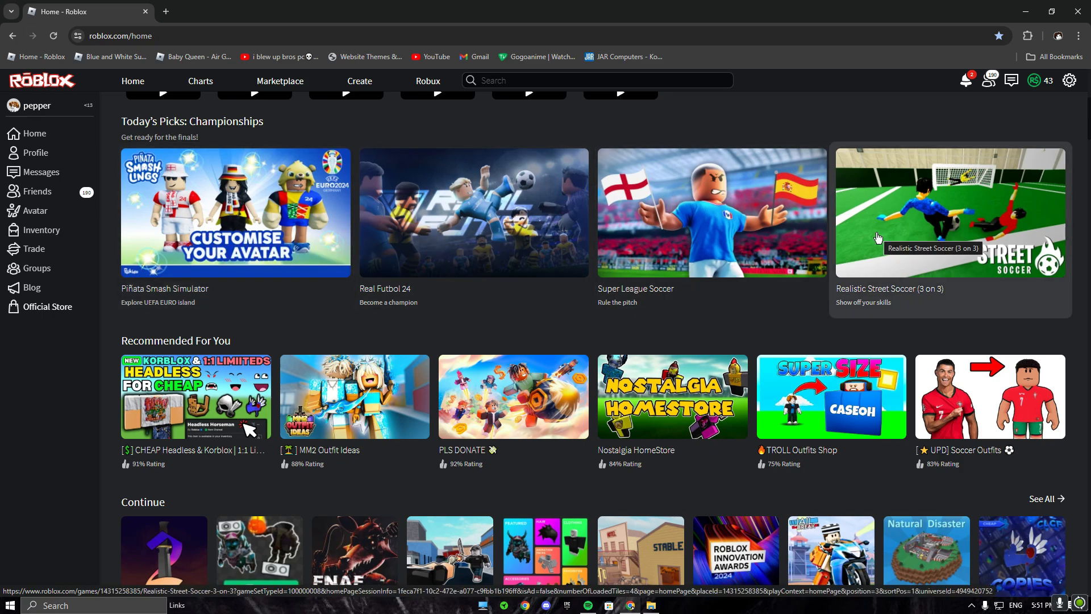
scroll(878, 238, down, 9)
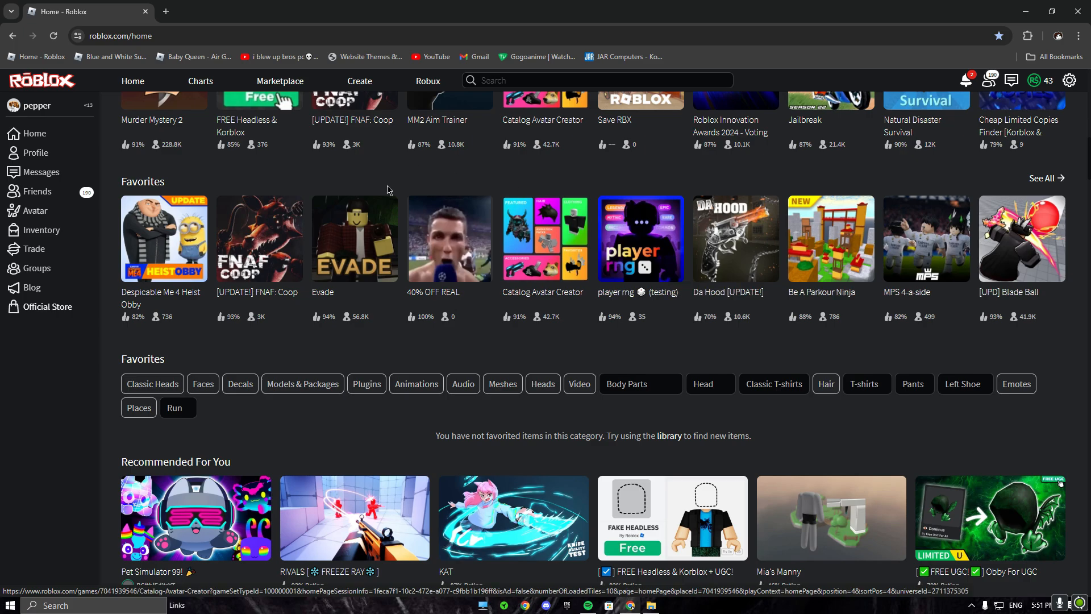
scroll(326, 289, up, 3)
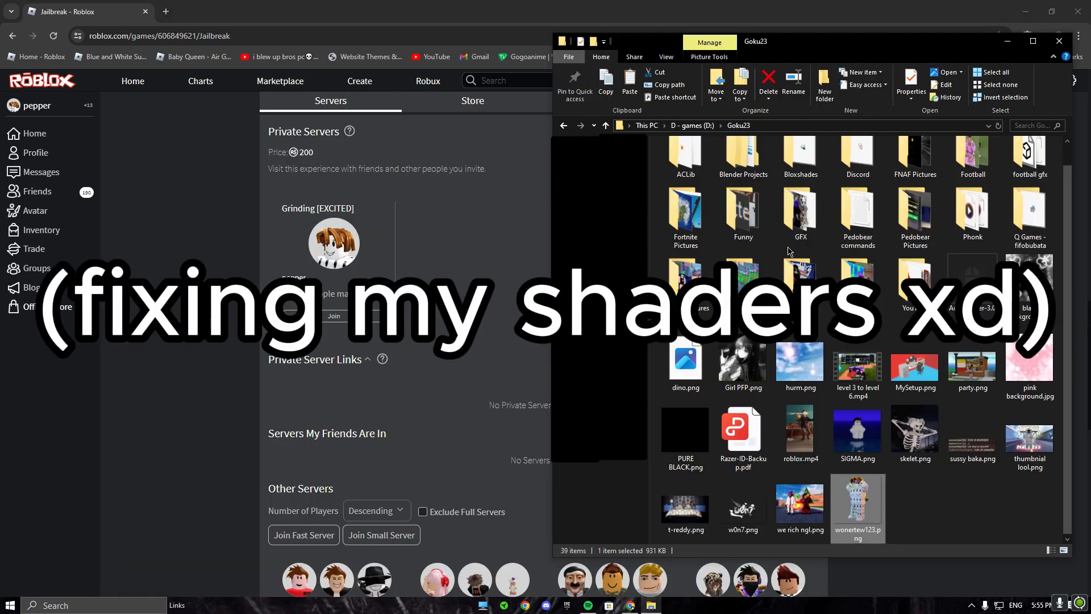
Step: Run Setup - Bloxshade.exe from the Bloxshades folder, allow it to make changes, open its settings, and close the installer
double_click(773, 196)
double_click(698, 172)
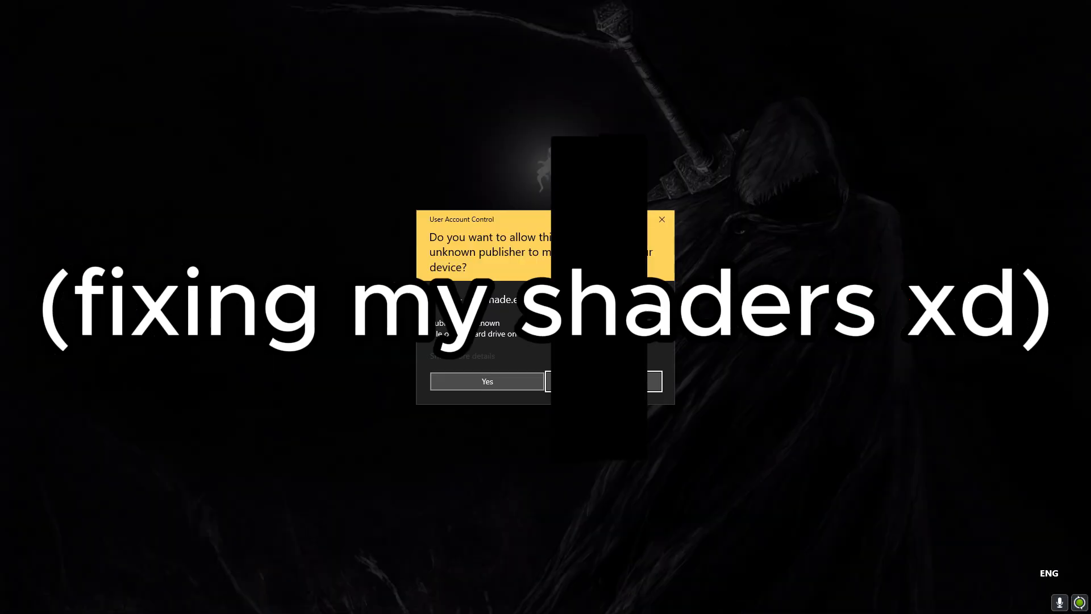
click(501, 382)
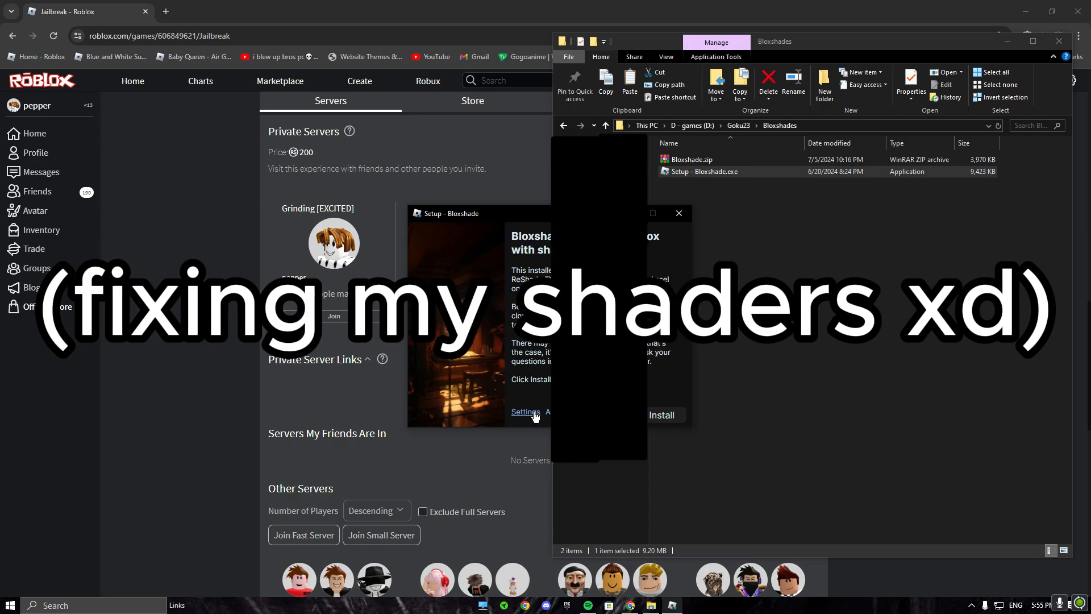
click(535, 413)
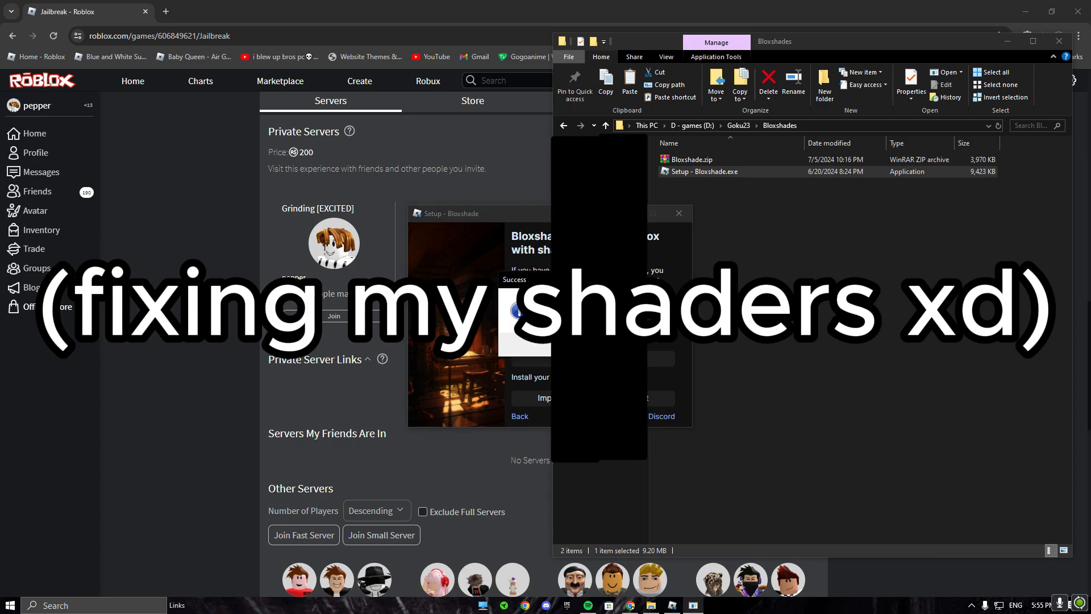
key(Return)
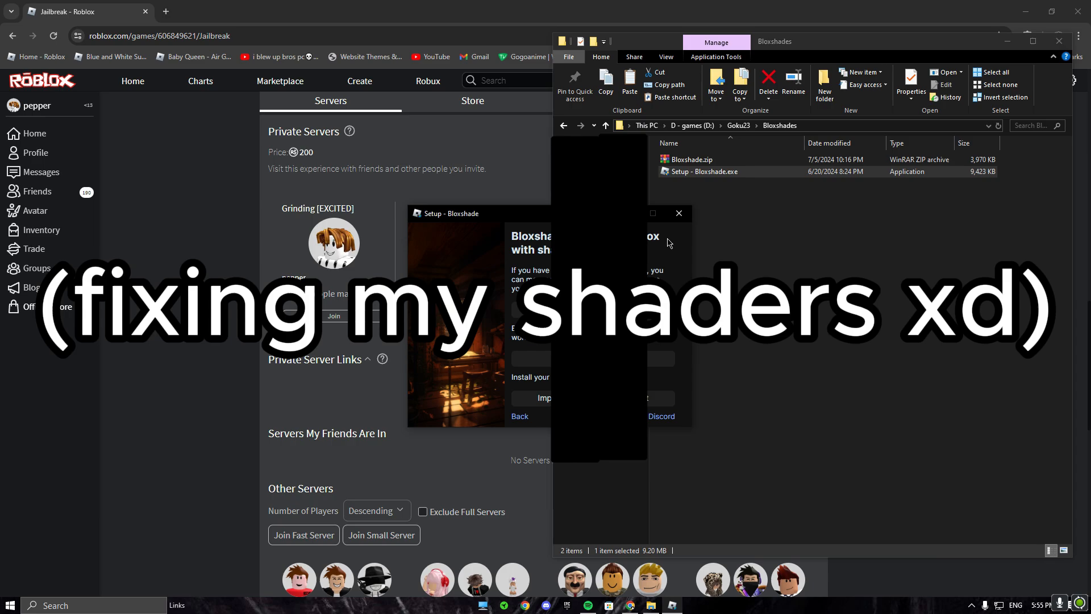
click(679, 213)
Step: Join the Jailbreak private server and capture a nearly full-screen snip of the city street view
click(373, 320)
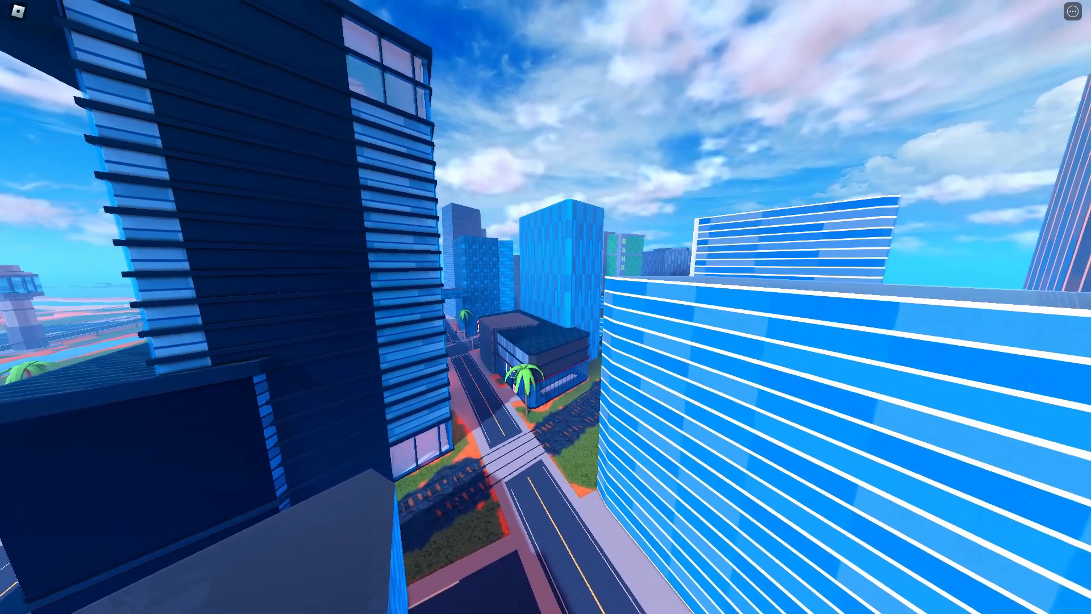
key(shift+super+s)
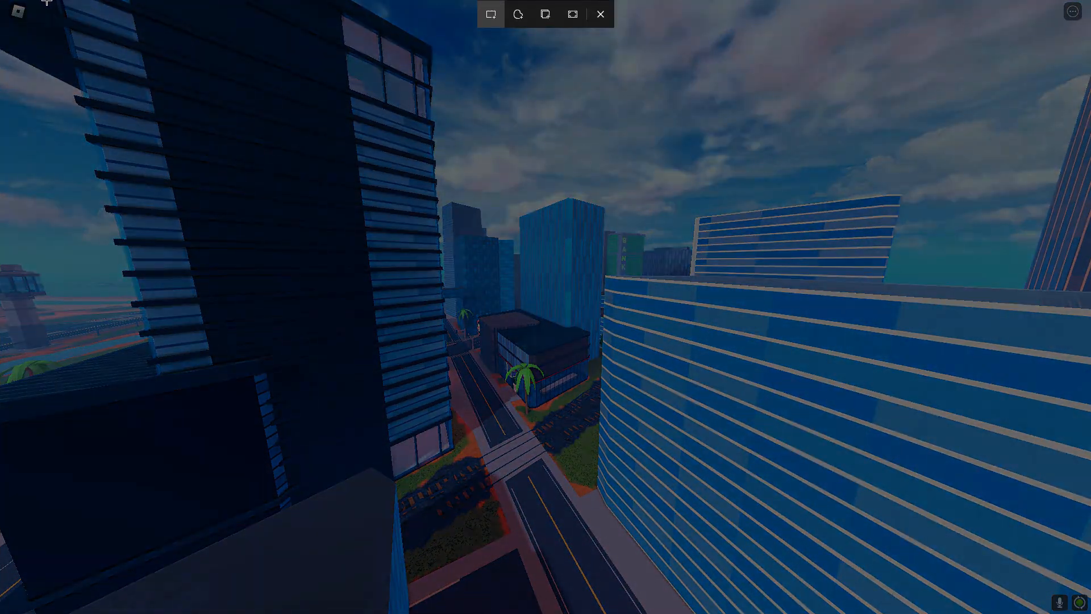
mouse_move(30, 2)
mouse_down()
mouse_move(840, 458)
mouse_move(1060, 561)
mouse_move(1064, 611)
mouse_up()
click(1004, 568)
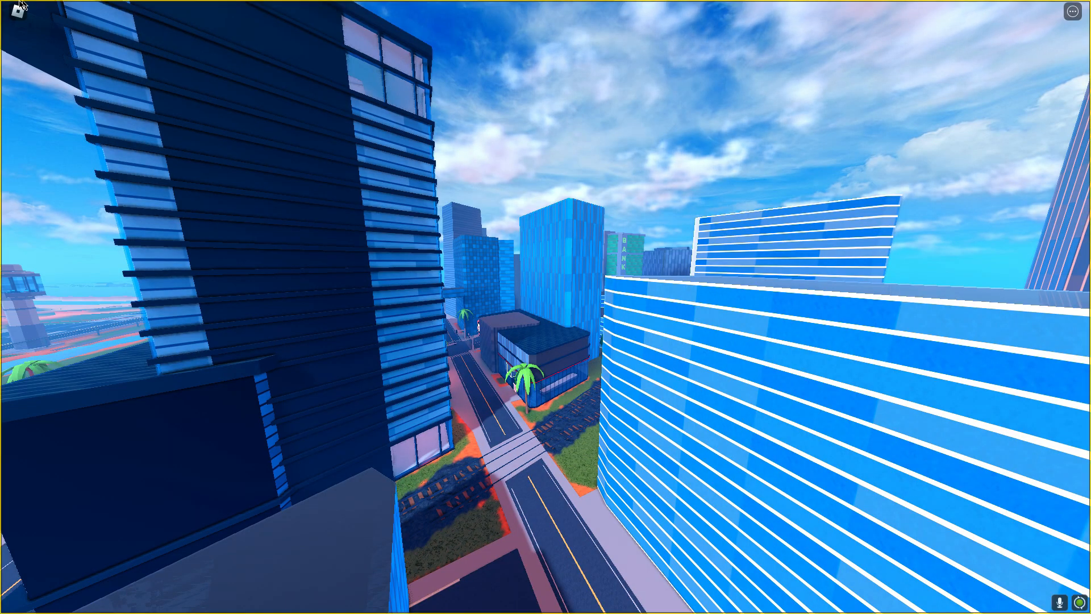
Step: Capture a nearly full-screen snip of the city street view and save it as thumbnial.png in the Goku23 folder
key(super+shift+s)
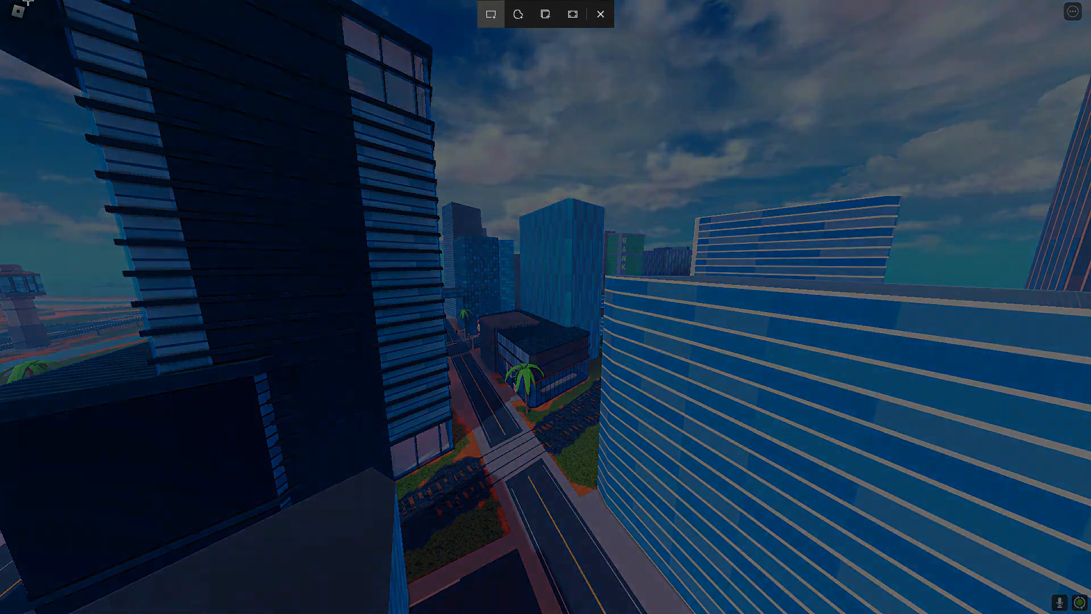
drag(29, 3, 1051, 611)
key(super)
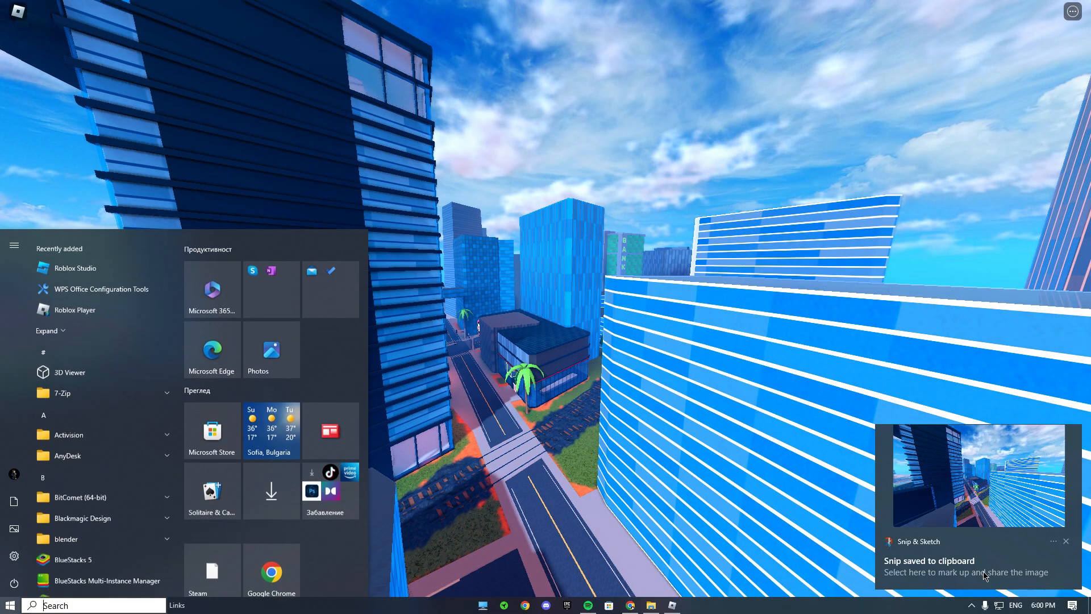
click(919, 578)
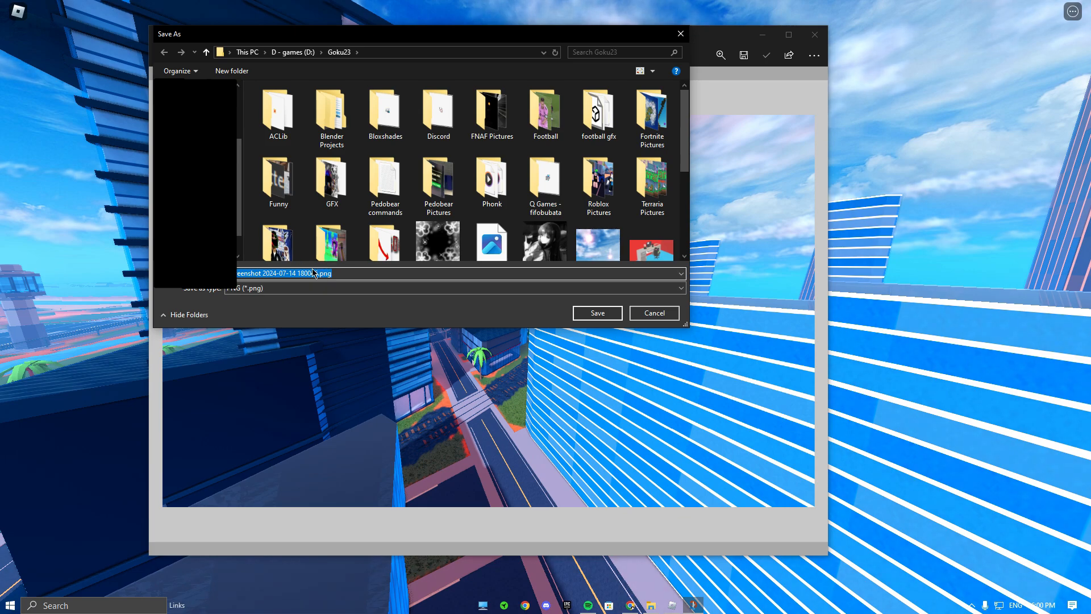
text(tuto)
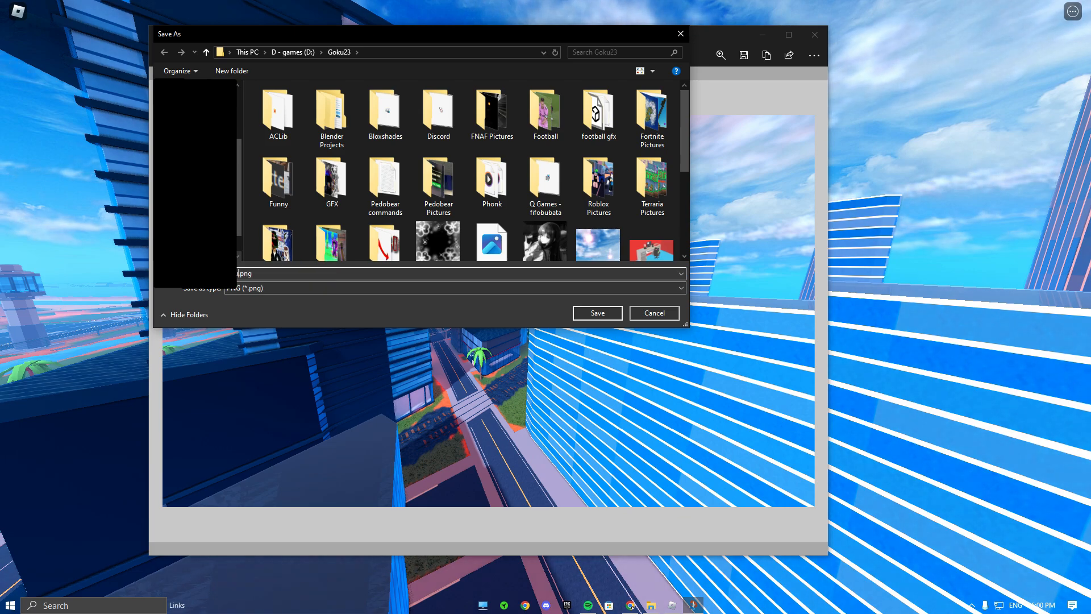
key(Return)
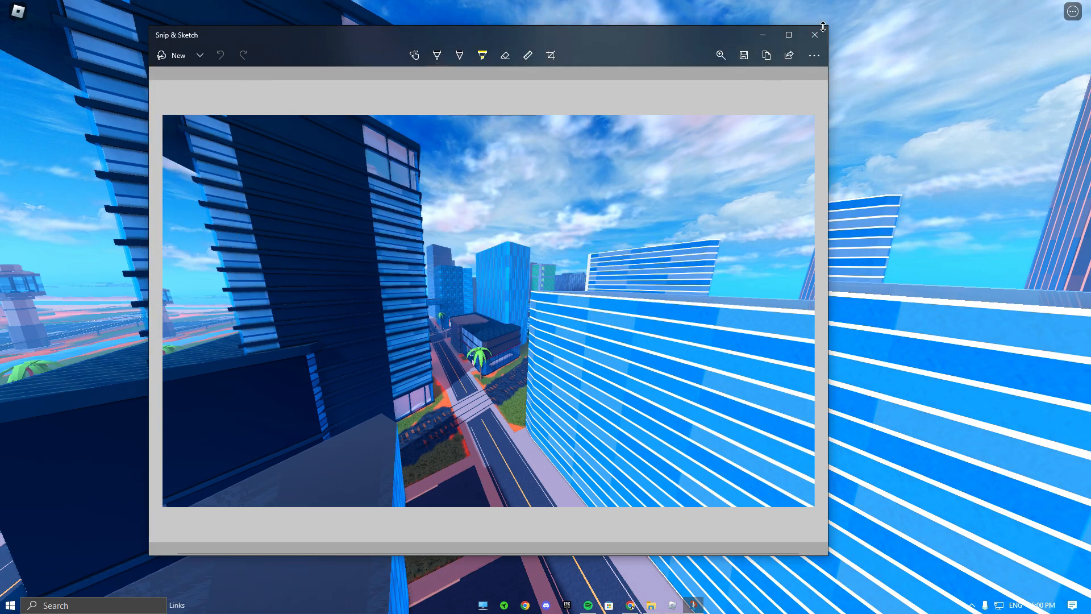
Step: Return to the Jailbreak game and leave the experience
key(alt+Tab)
key(Escape)
click(401, 496)
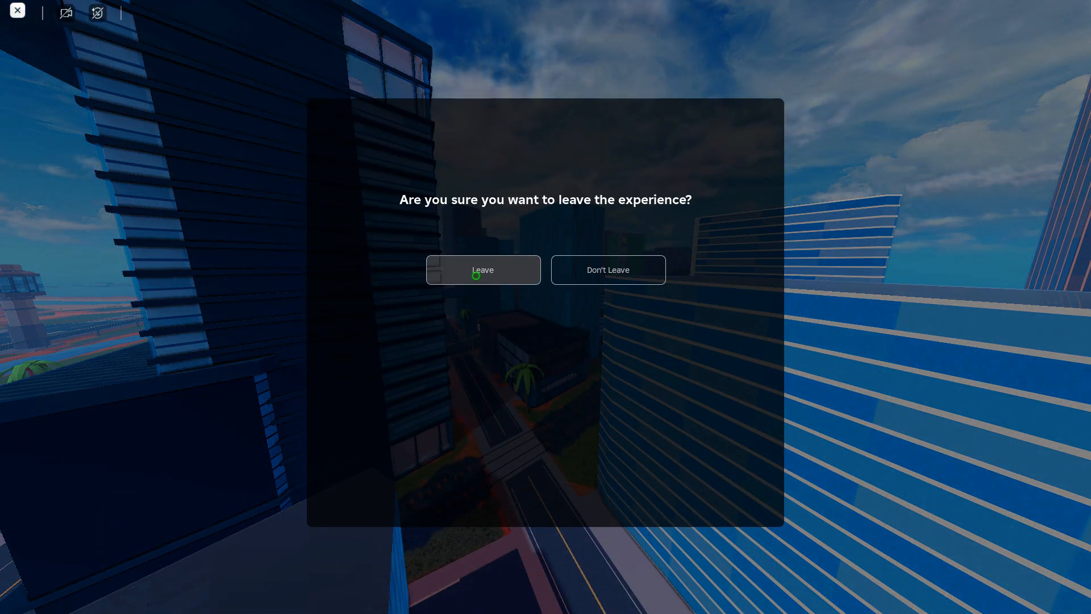
key(super)
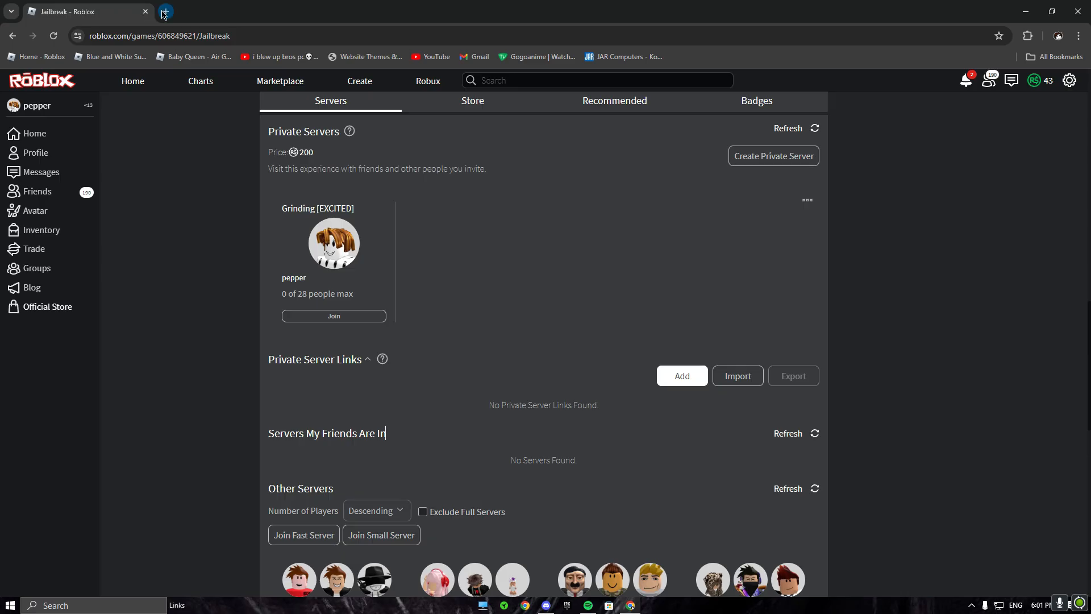
Step: Search for photopea in a new browser tab, open the Photopea editor, and dismiss its introduction banner
click(164, 12)
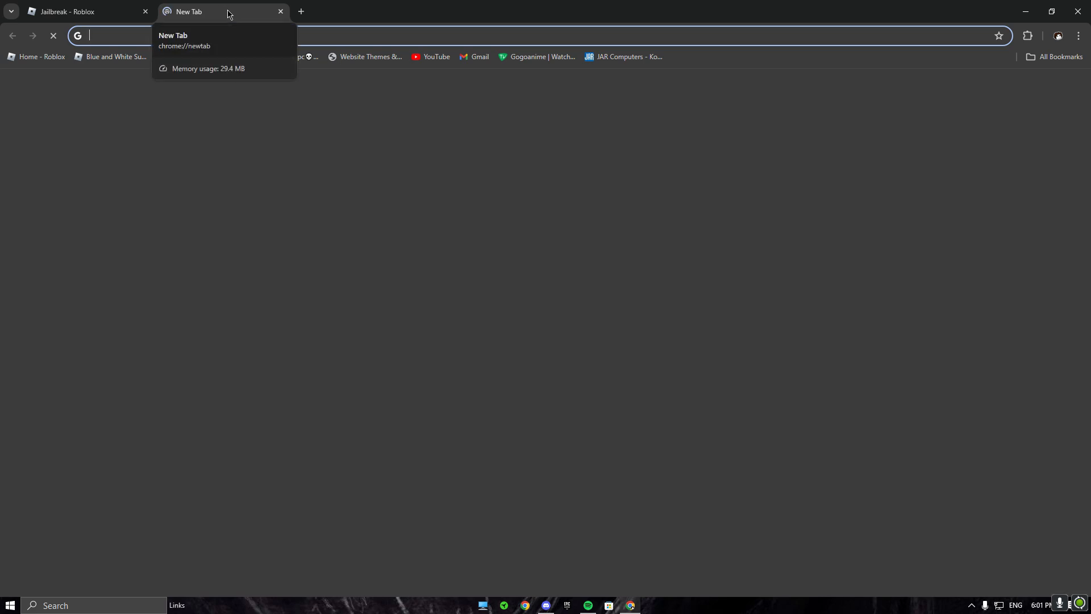
click(91, 12)
click(204, 5)
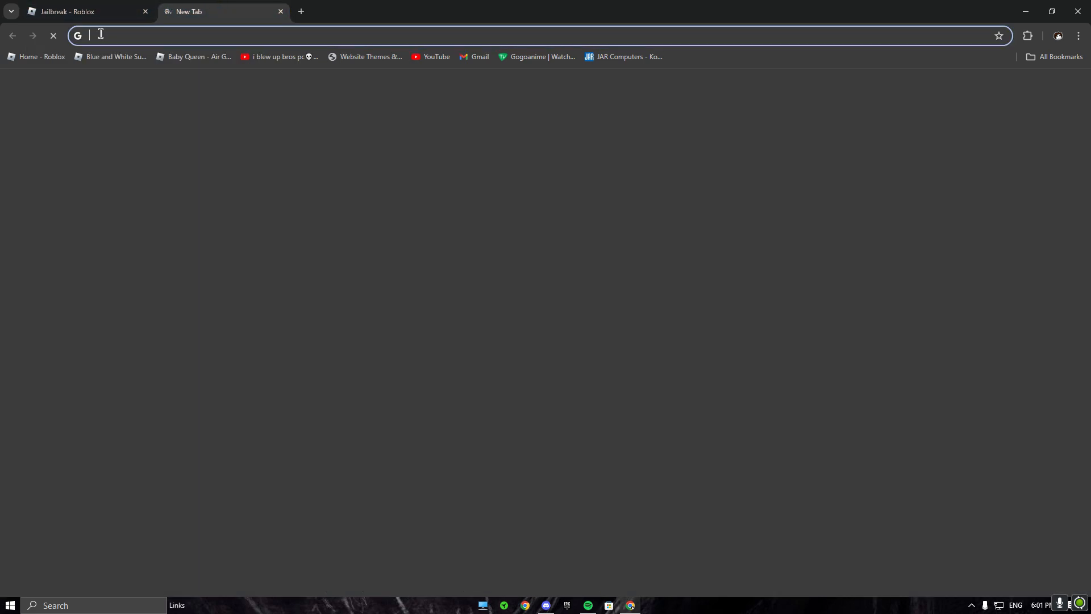
text(photopea)
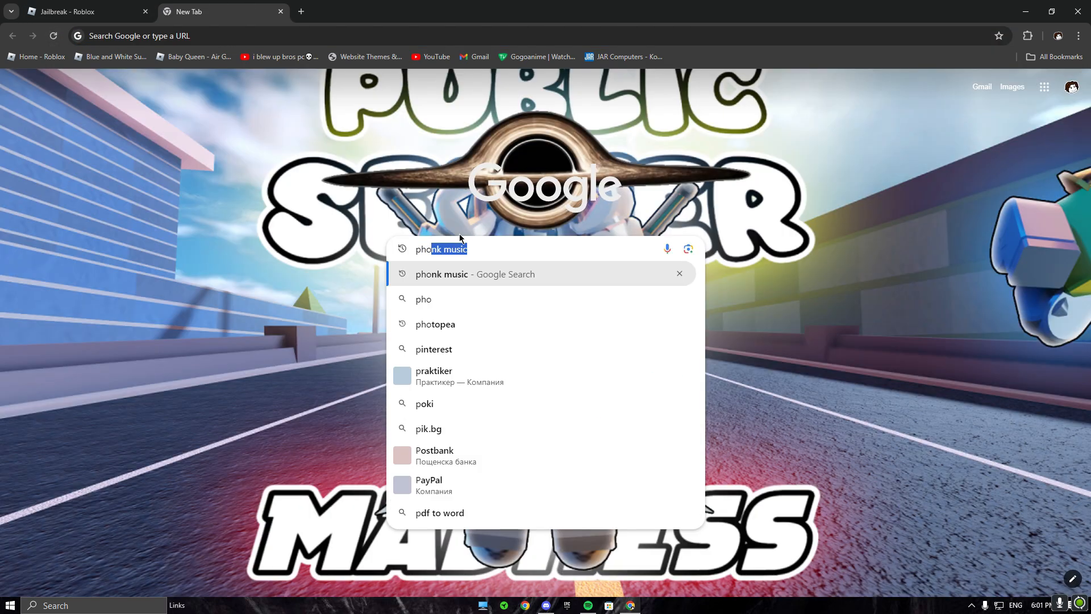
key(Return)
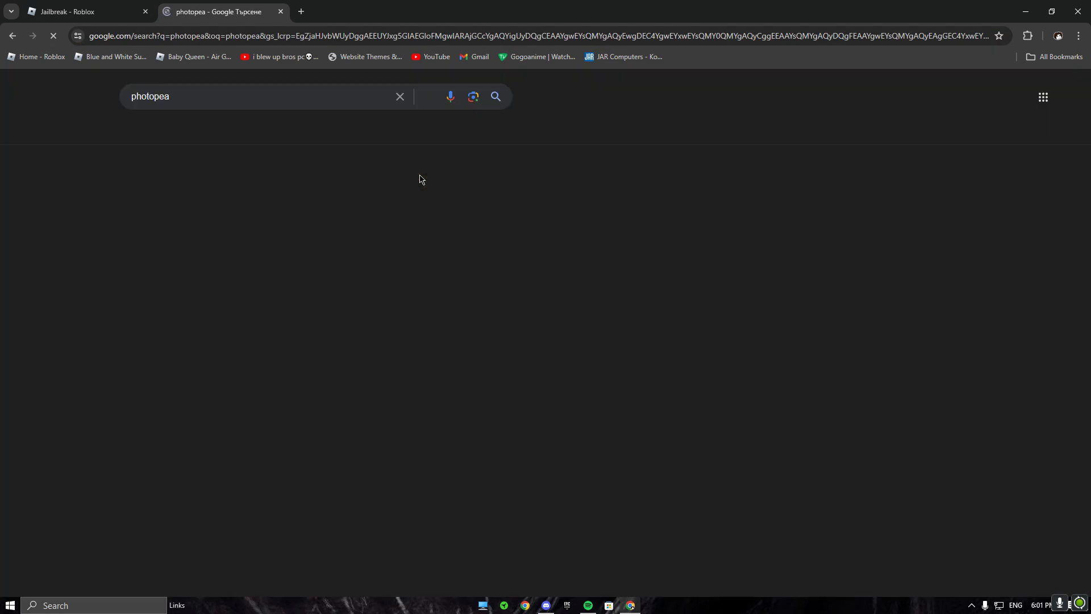
click(224, 193)
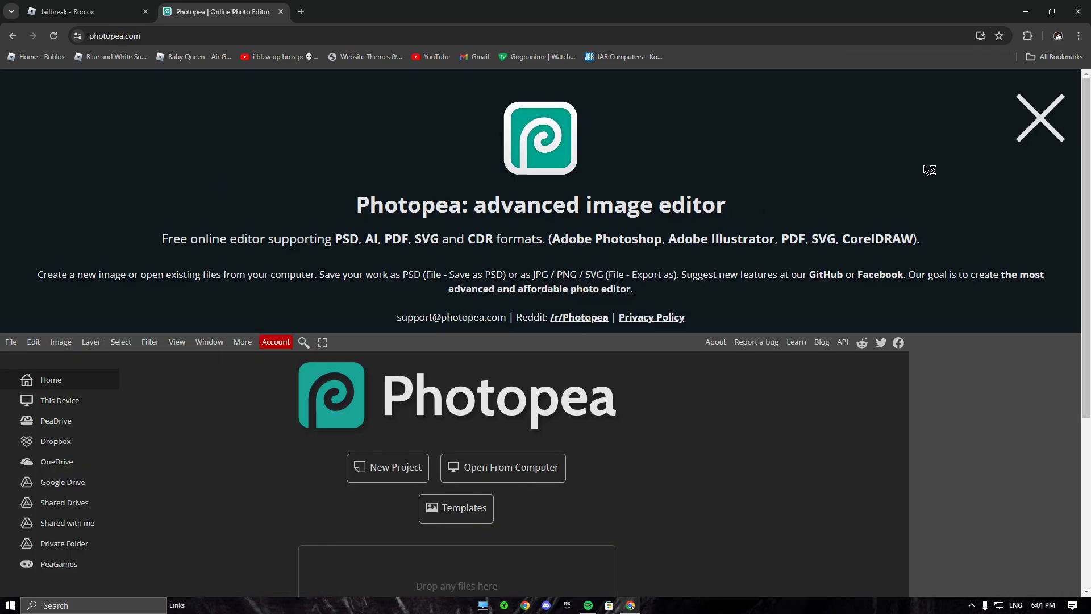
click(1042, 121)
Step: Try to open thumbnial.png from the Goku23 folder in Photopea
click(503, 204)
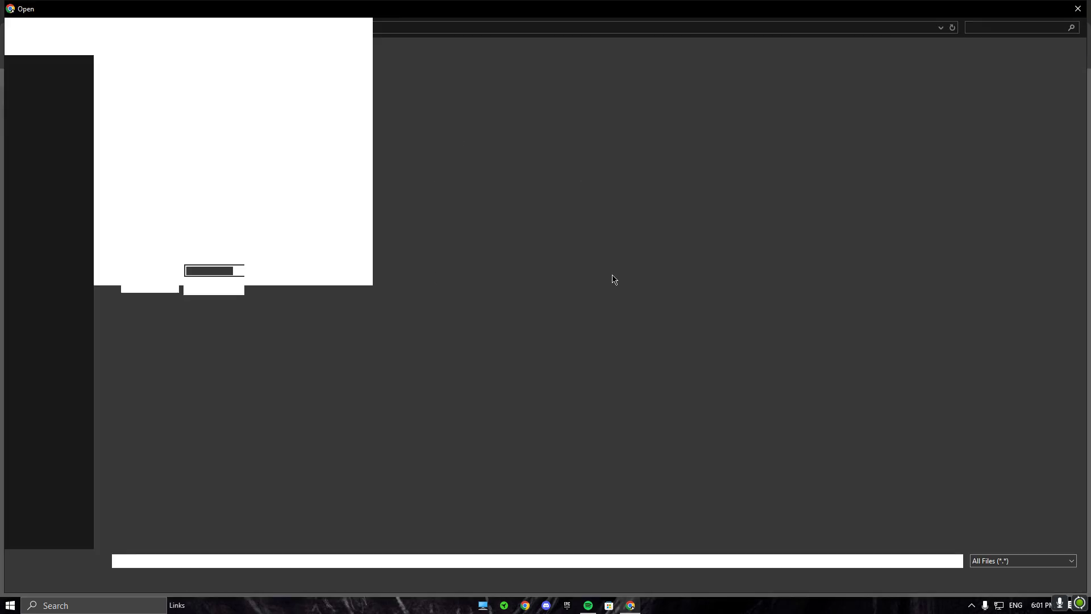
click(45, 126)
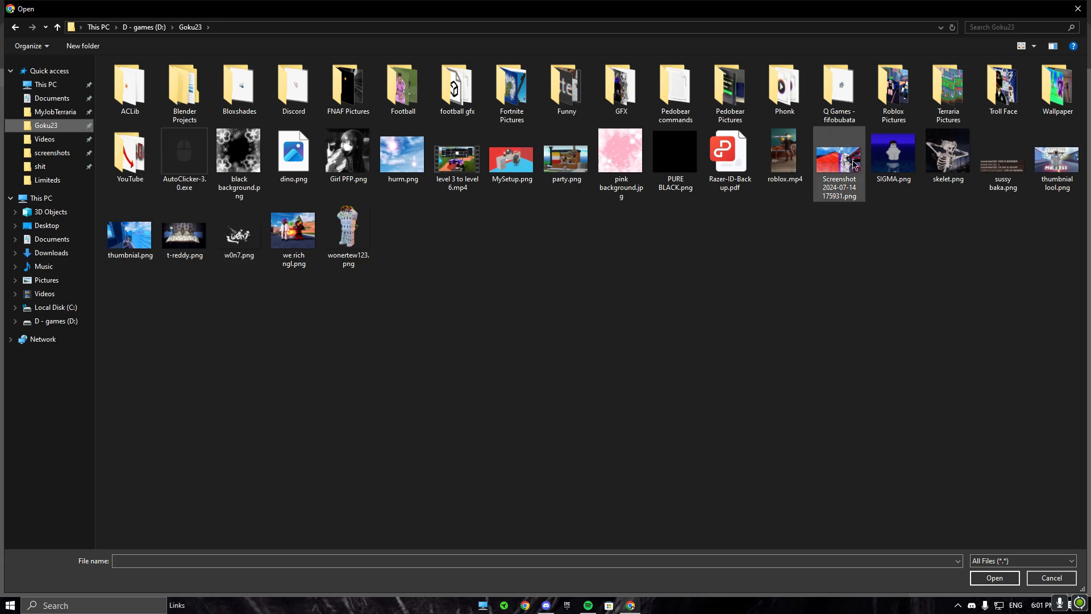
click(1061, 174)
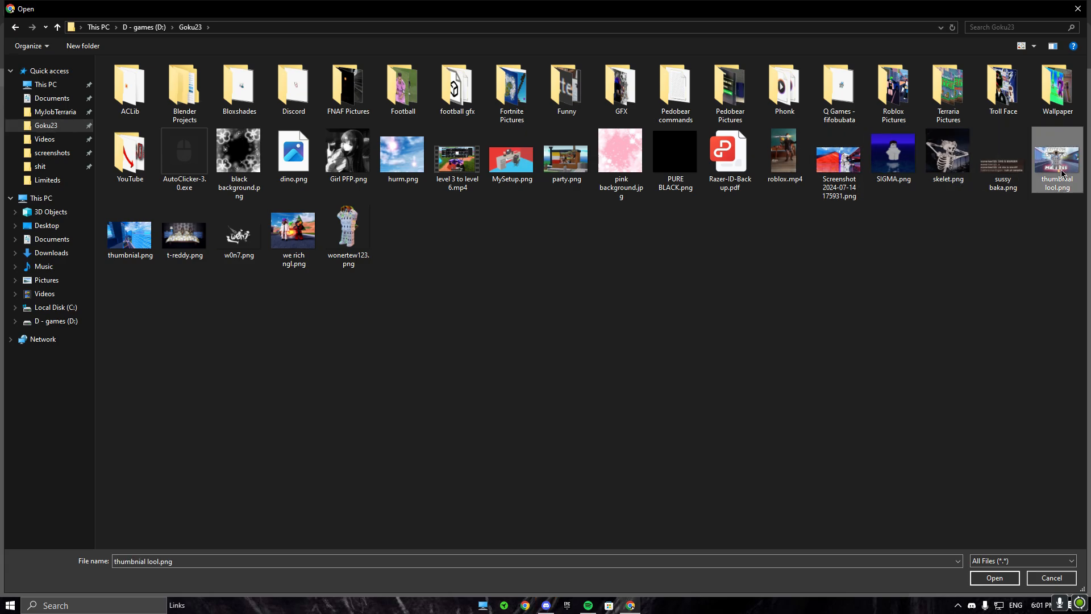
double_click(129, 234)
Step: Close the running Discord window
right_click(546, 605)
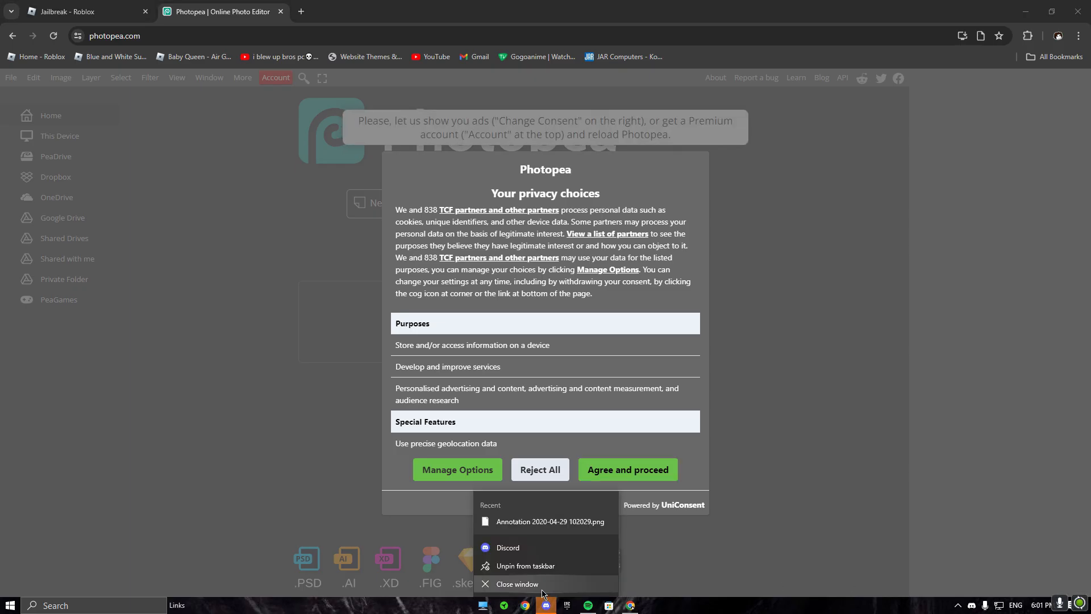
click(544, 585)
right_click(546, 606)
click(539, 587)
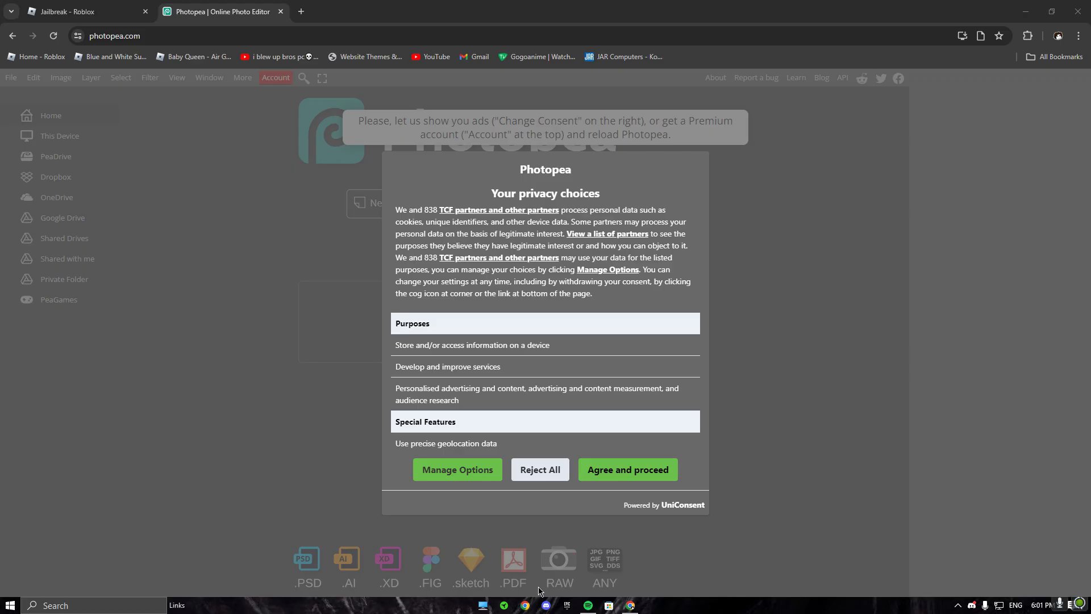
Step: Agree to Photopea's privacy choices and open thumbnial.png from the Goku23 folder
click(617, 471)
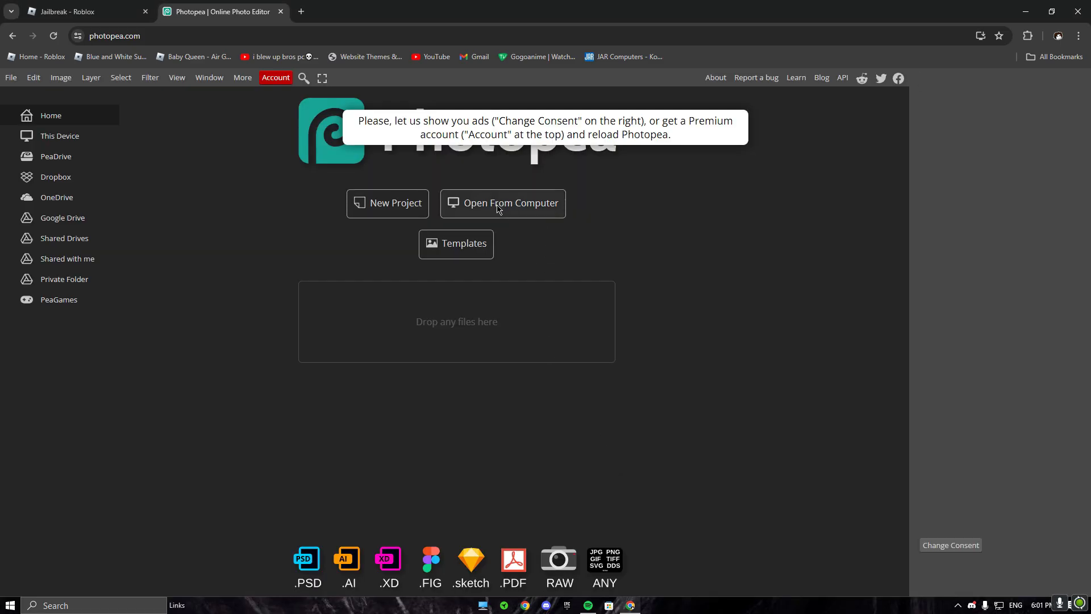
click(498, 209)
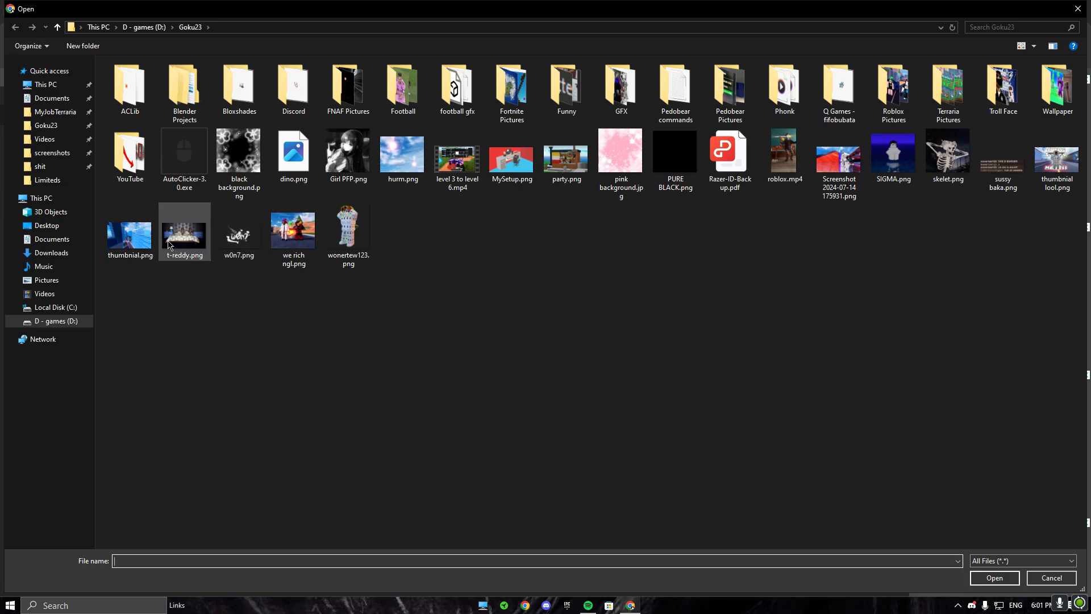
click(129, 233)
click(1000, 581)
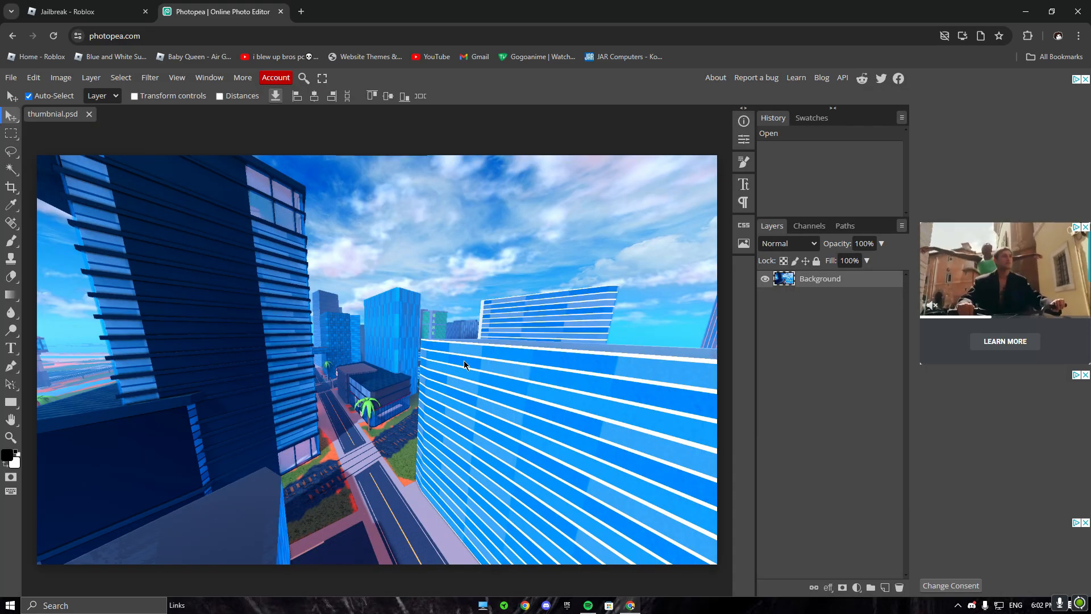
Step: Place wonertew123.png over the city background, scaling it to about 77% and positioning it at about X 1383, Y 540 px
click(12, 78)
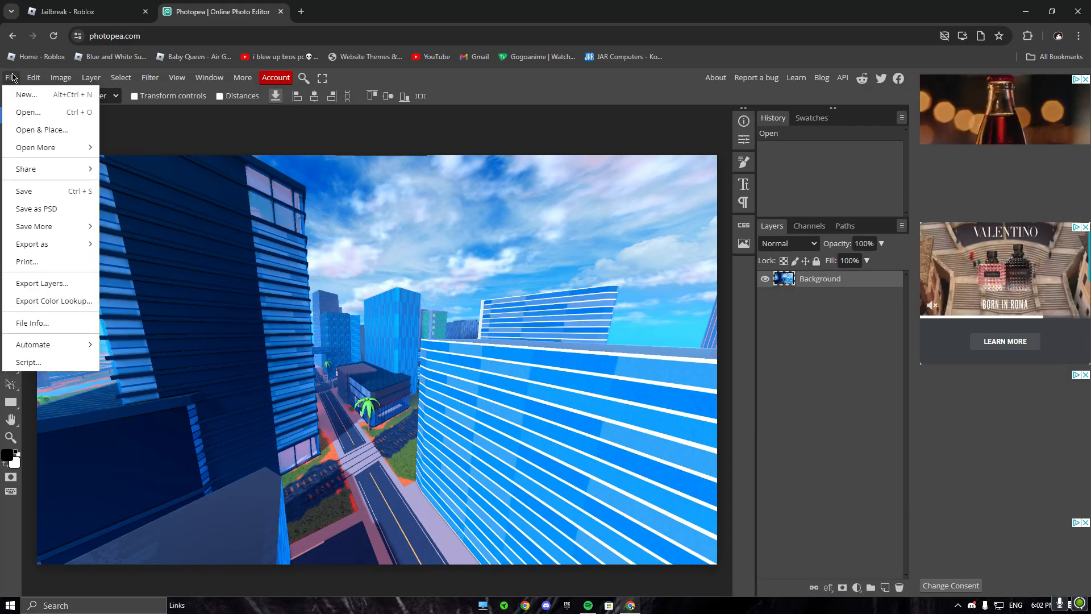
click(33, 77)
click(11, 77)
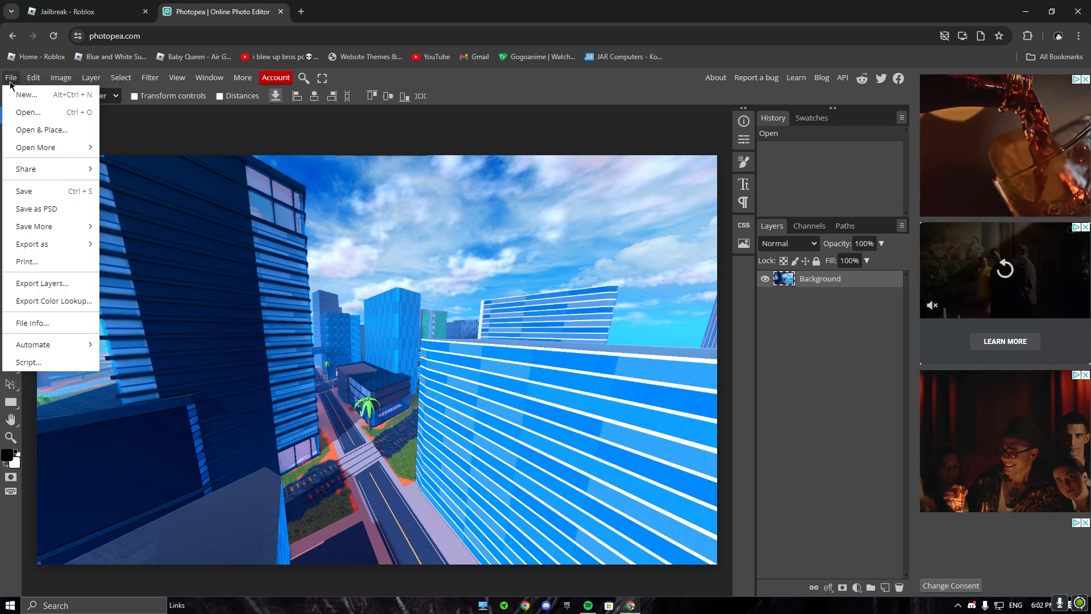
click(27, 130)
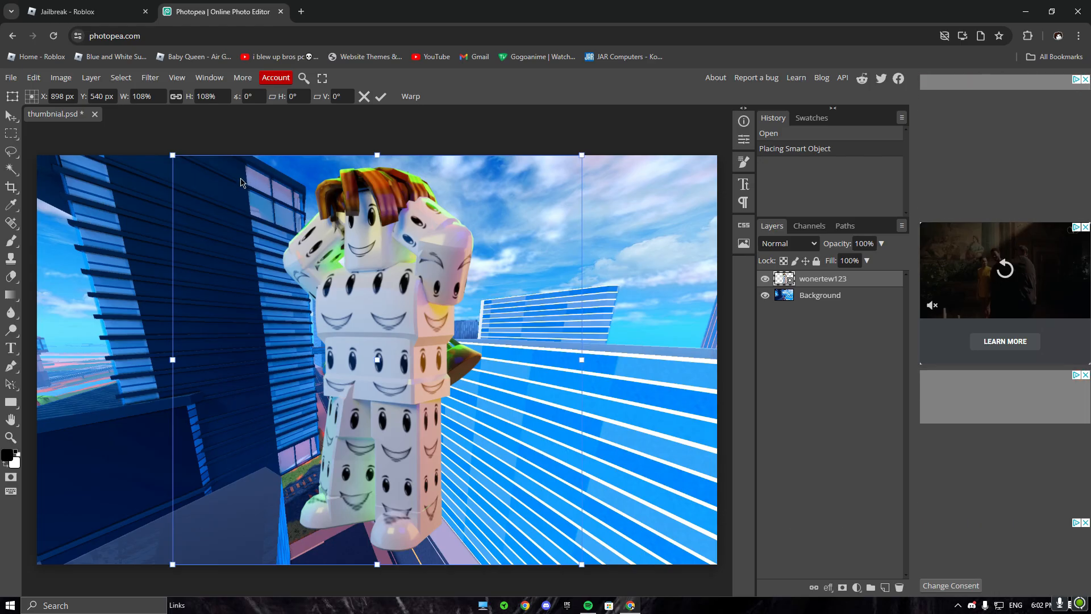
drag(179, 159, 304, 274)
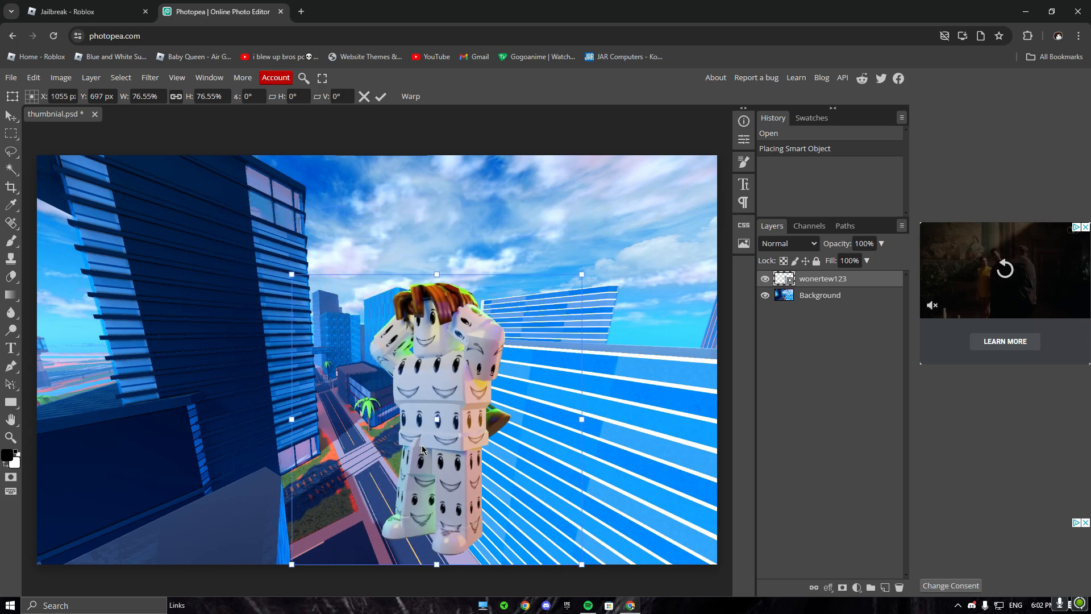
drag(425, 446, 547, 390)
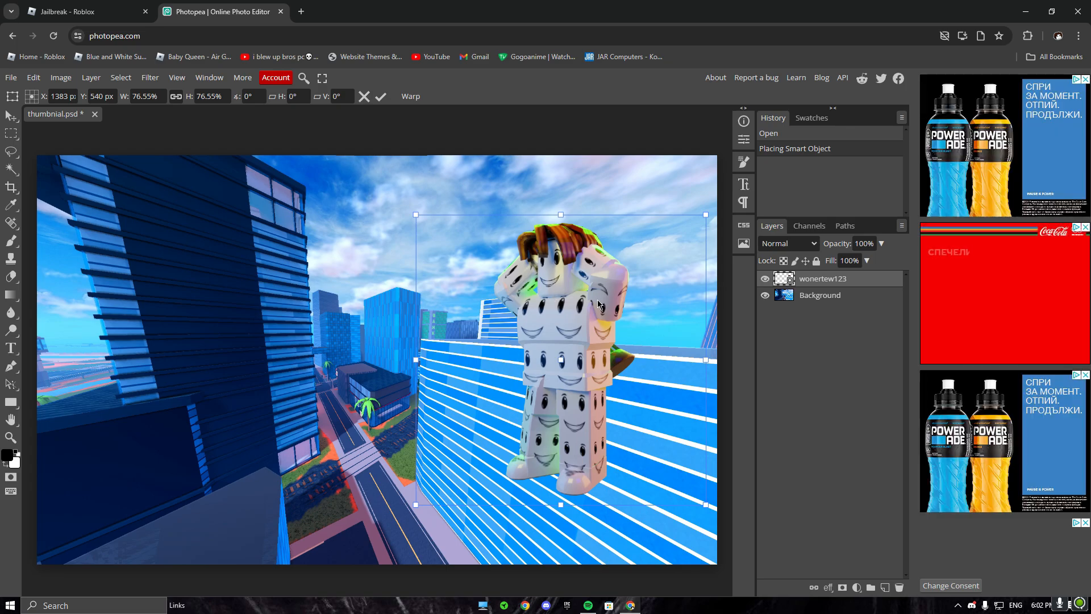
Step: Try flipping the placed avatar vertically and horizontally, and restore its original orientation
right_click(591, 315)
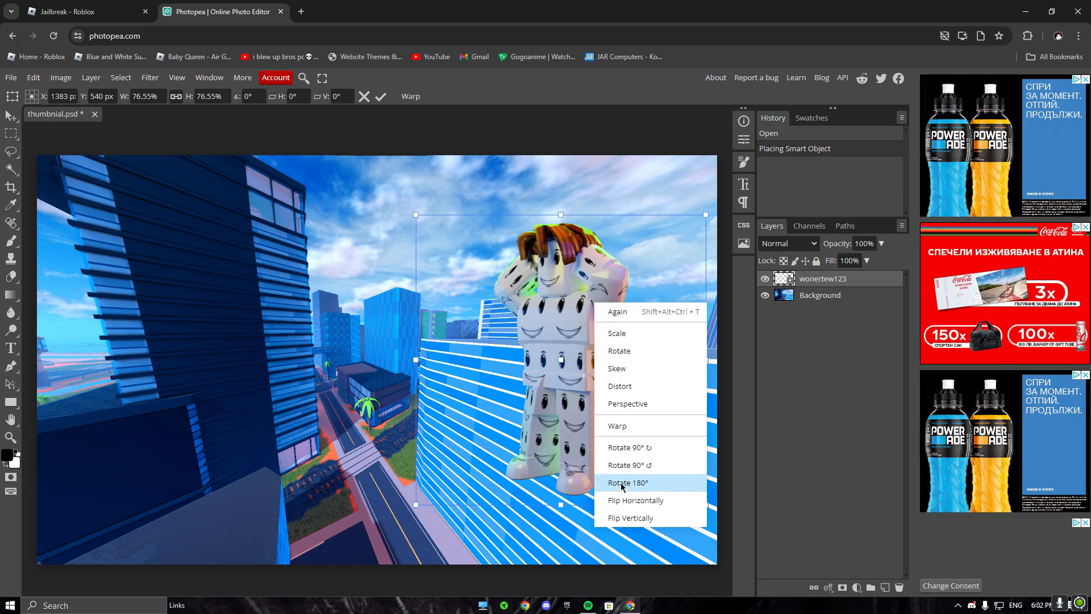
click(628, 518)
right_click(597, 367)
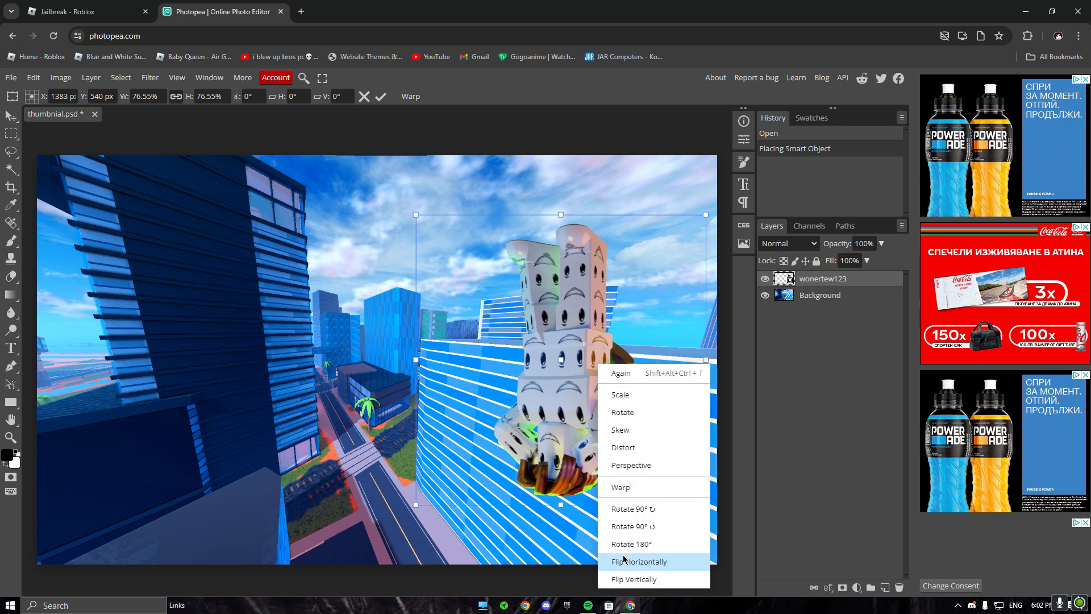
click(631, 577)
right_click(602, 371)
click(640, 569)
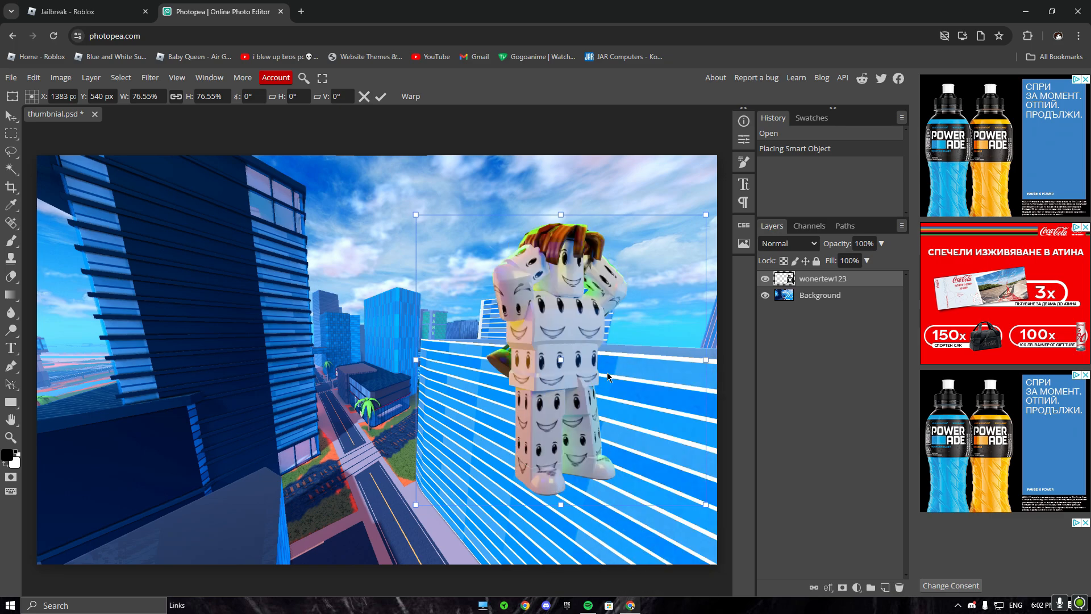
mouse_move(565, 348)
mouse_down()
mouse_move(193, 355)
mouse_move(622, 349)
mouse_move(563, 357)
mouse_move(572, 357)
mouse_up()
right_click(598, 432)
click(649, 571)
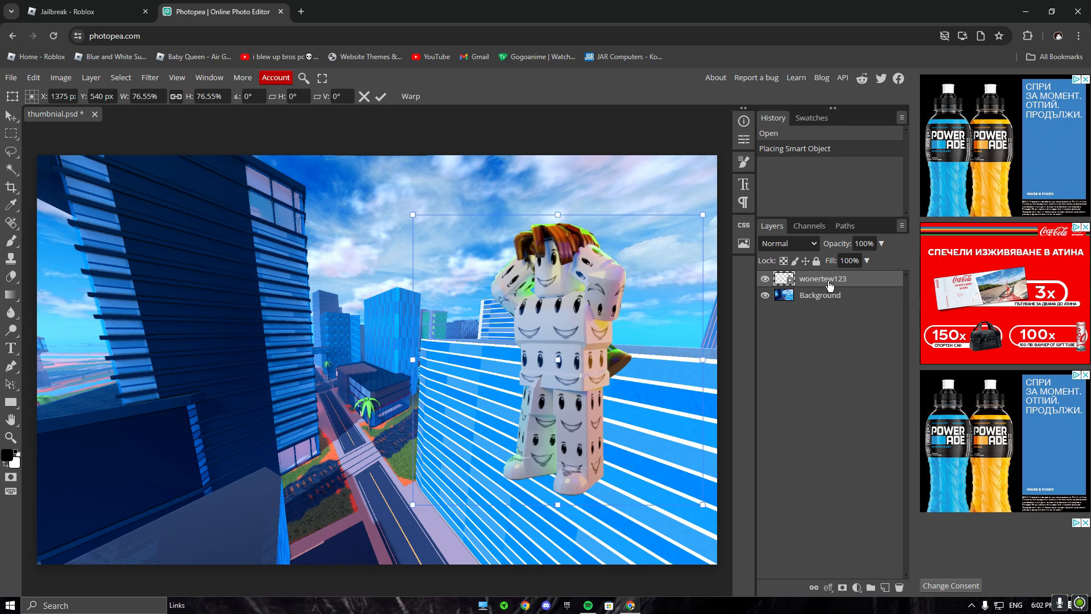
Step: Move the avatar to about X 1413, Y 540 px and add a black 3 px outside stroke to its layer
right_click(830, 284)
mouse_move(587, 356)
mouse_down()
mouse_move(580, 364)
mouse_move(578, 355)
mouse_move(593, 358)
mouse_up()
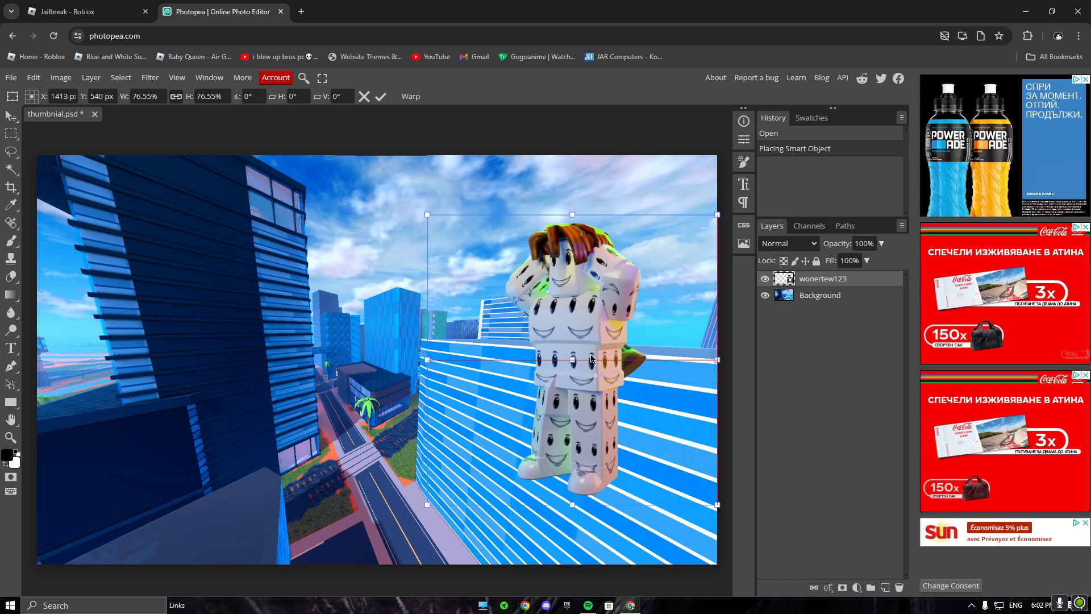
right_click(837, 279)
click(844, 283)
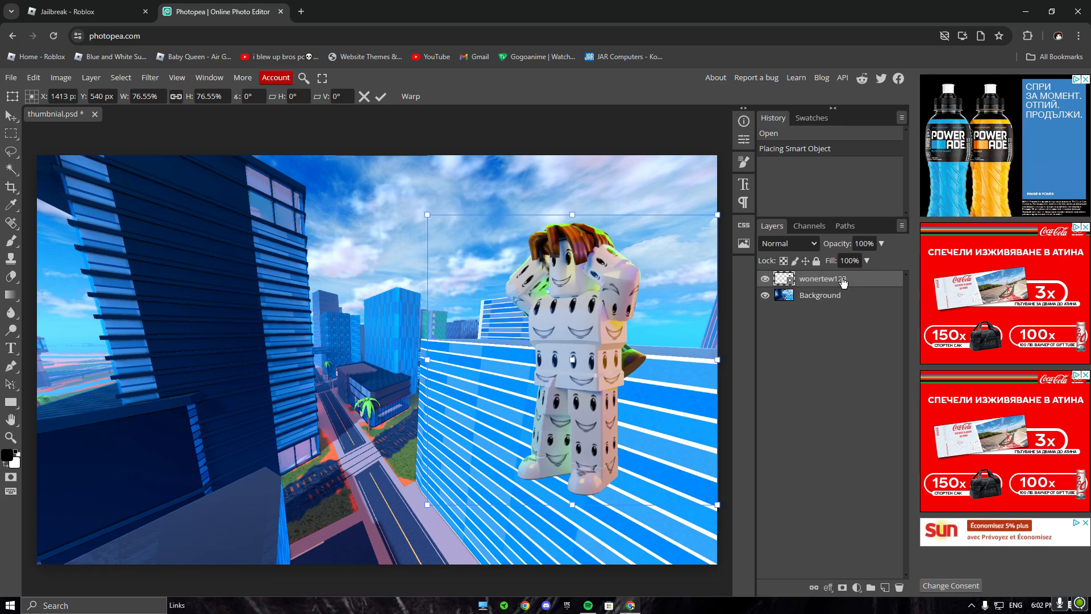
right_click(842, 281)
click(834, 287)
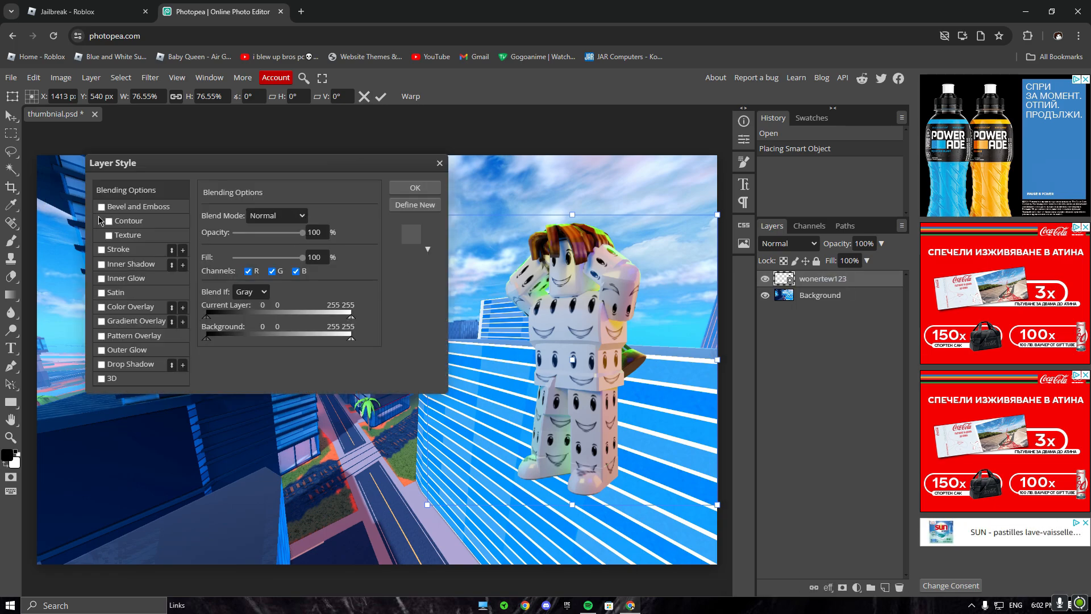
click(101, 250)
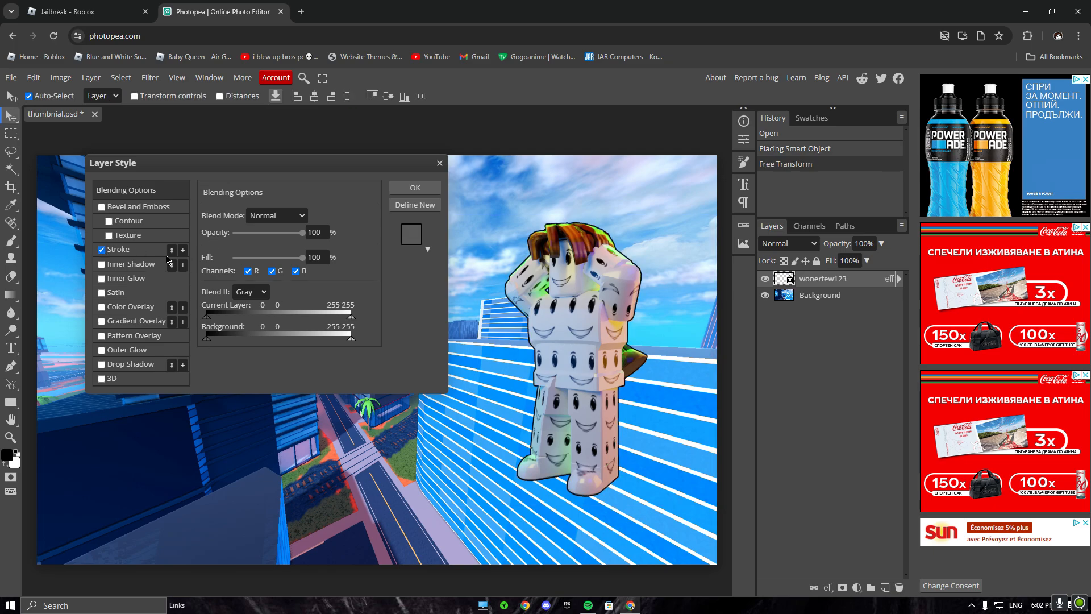
click(119, 250)
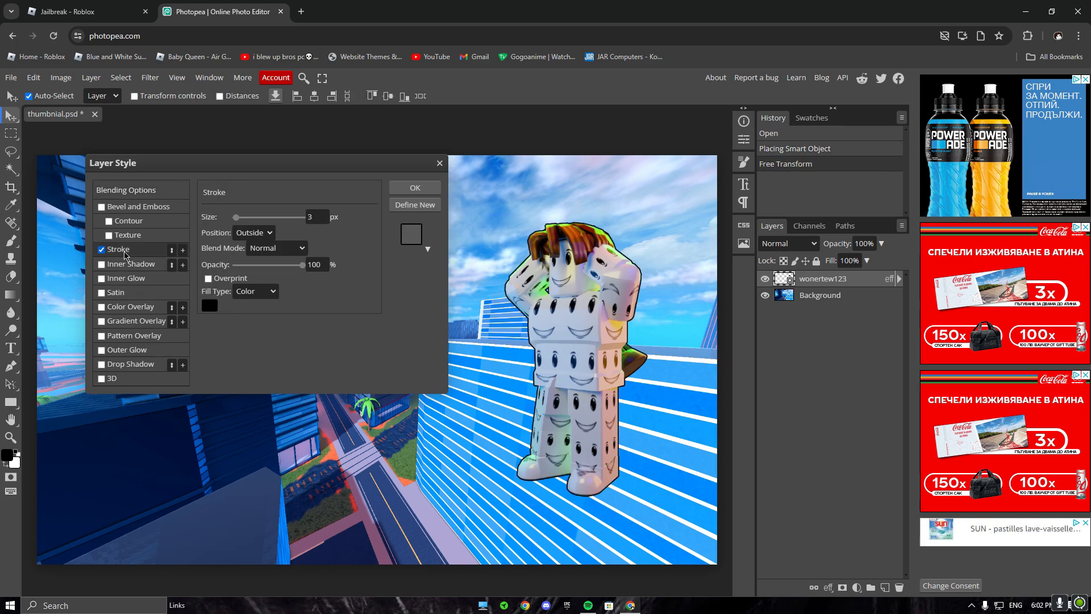
Step: Add an Inner Glow to the avatar layer and set the glow color to white
click(120, 280)
click(208, 265)
drag(240, 291, 121, 229)
click(416, 274)
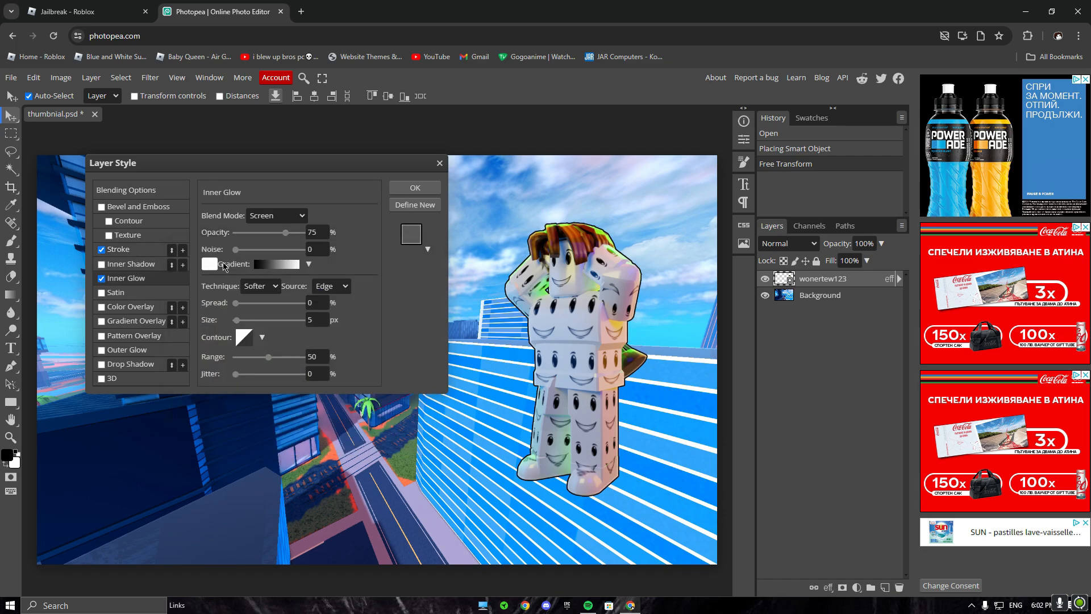
Step: Set the inner glow size to 20 px and add an Outer Glow in white (ffffff) to the avatar layer
drag(236, 320, 241, 321)
click(118, 352)
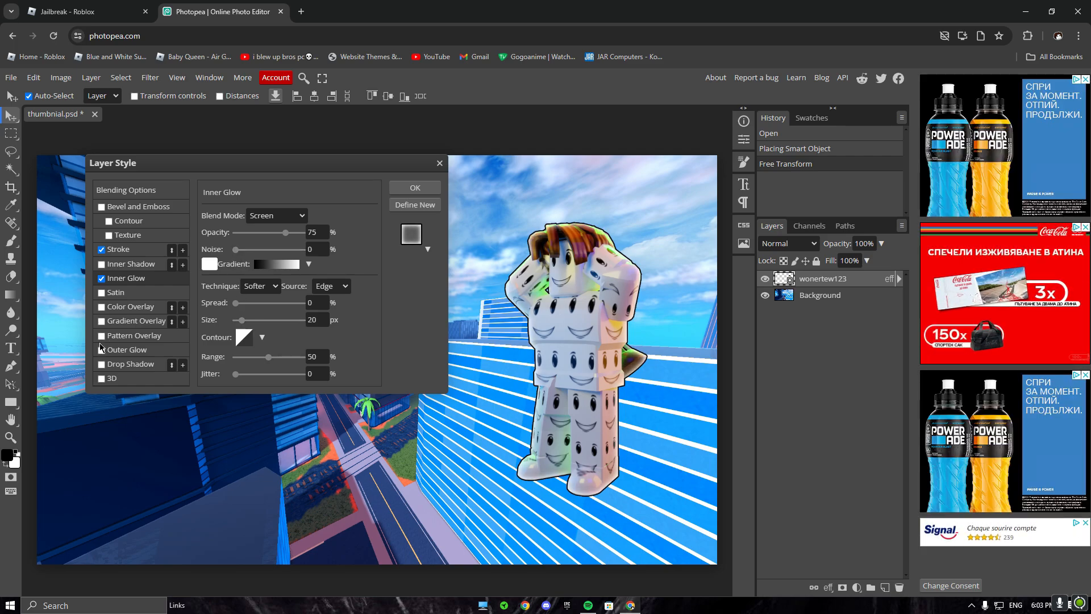
click(119, 349)
click(209, 266)
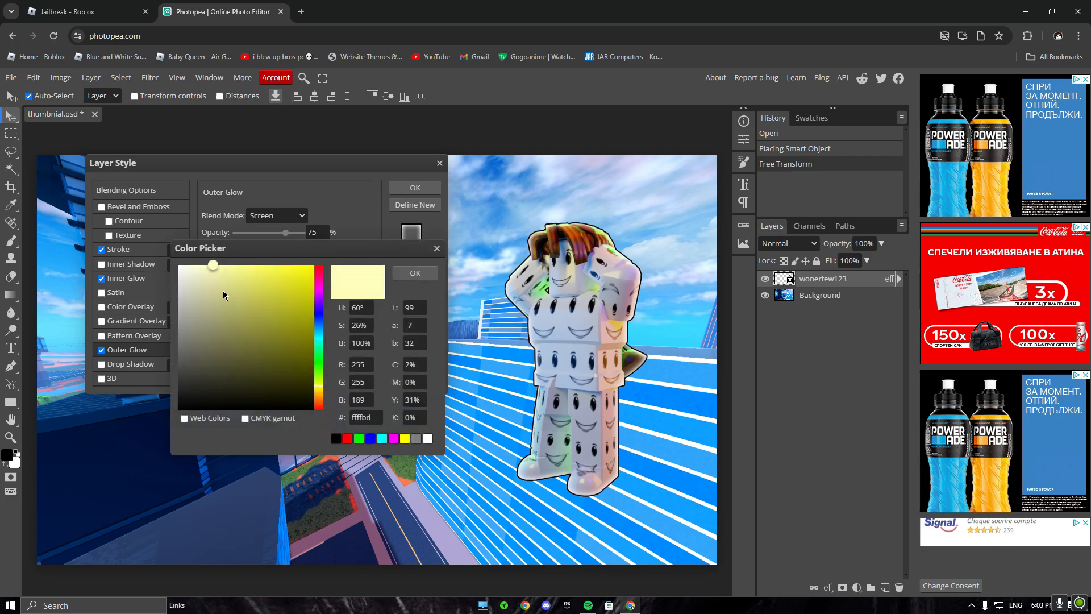
mouse_move(224, 295)
mouse_down()
mouse_move(105, 464)
mouse_move(104, 423)
mouse_move(104, 515)
mouse_up()
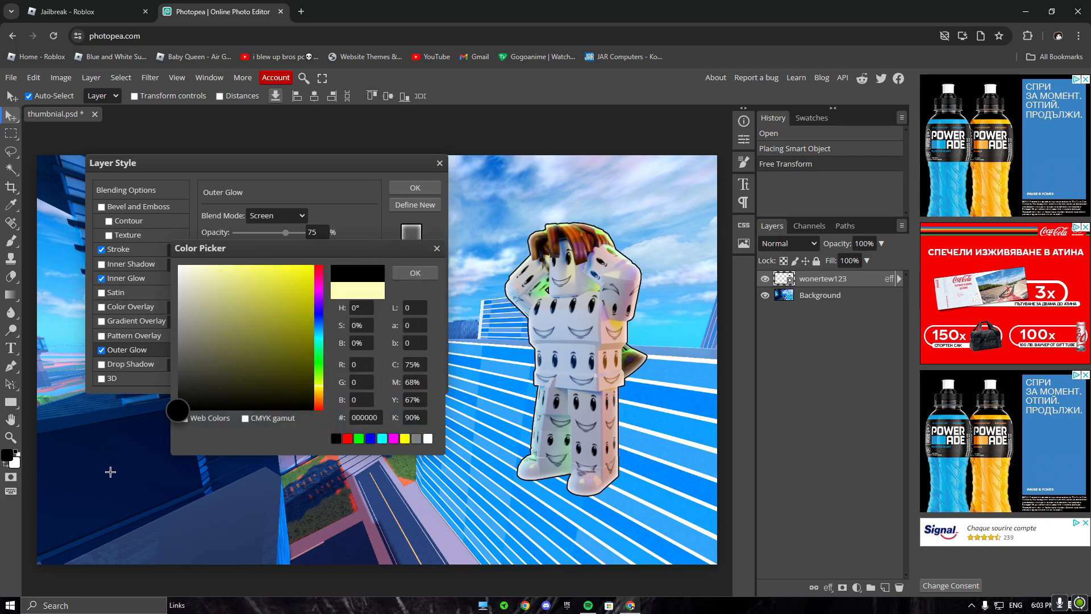
click(179, 266)
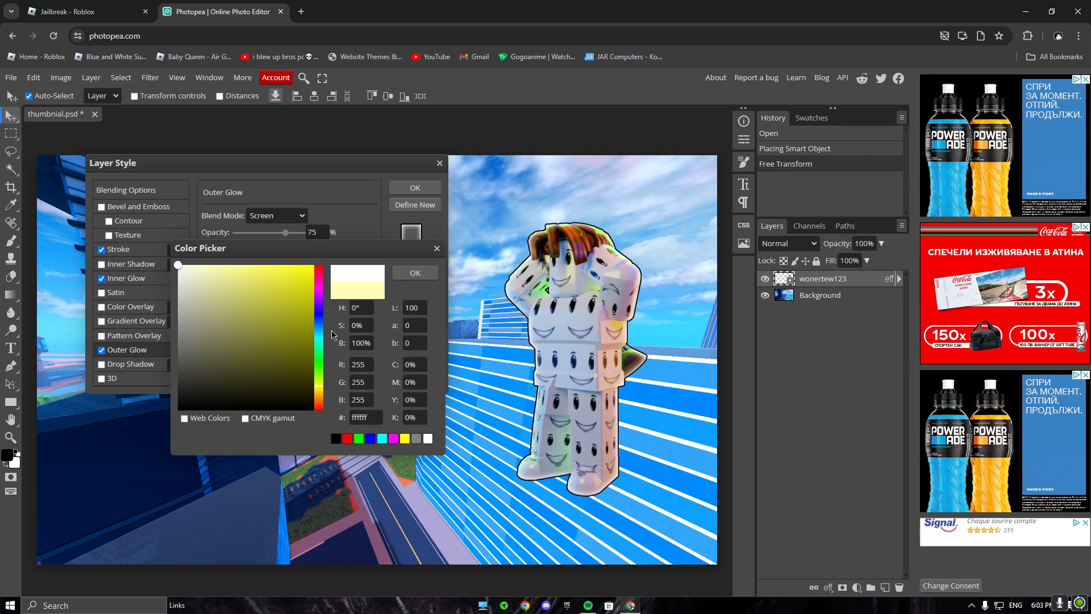
click(414, 272)
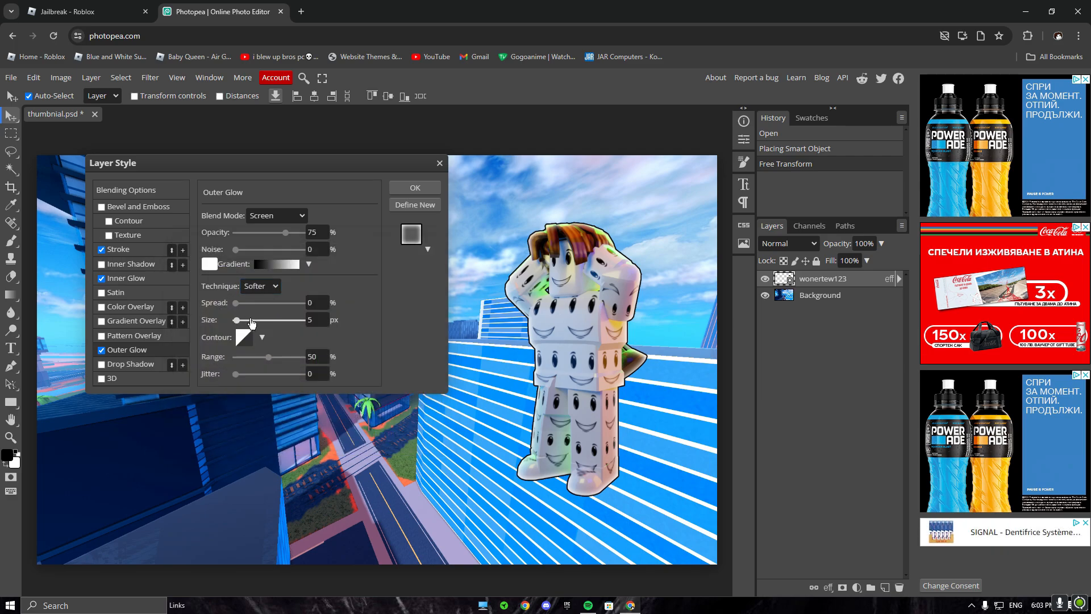
Step: Set the outer glow size to 200 px and its opacity to about 46%, and apply the avatar's layer effects
drag(253, 322, 335, 325)
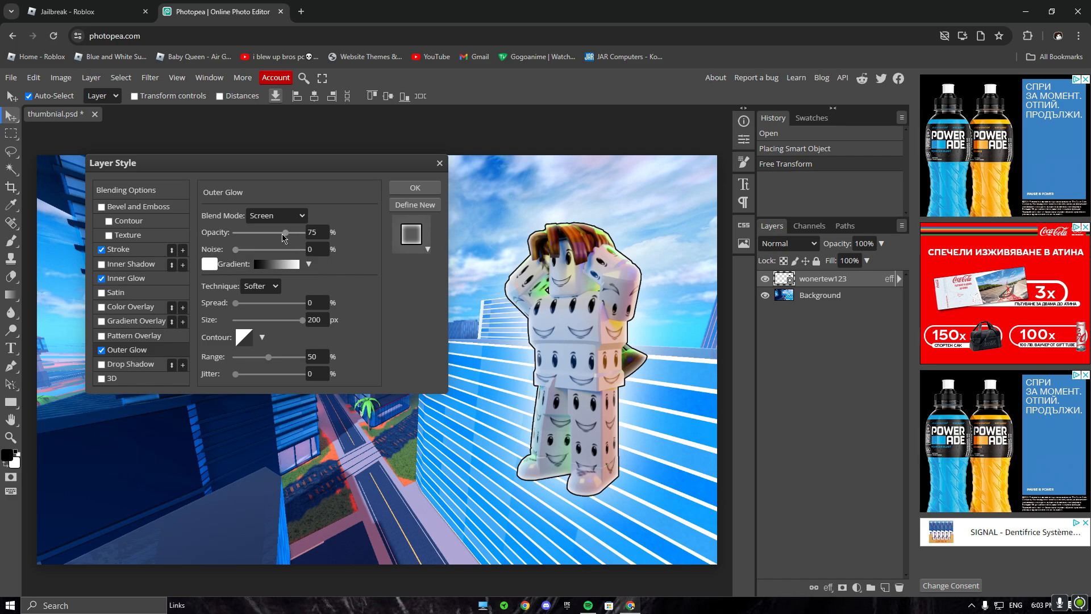
drag(274, 241, 267, 243)
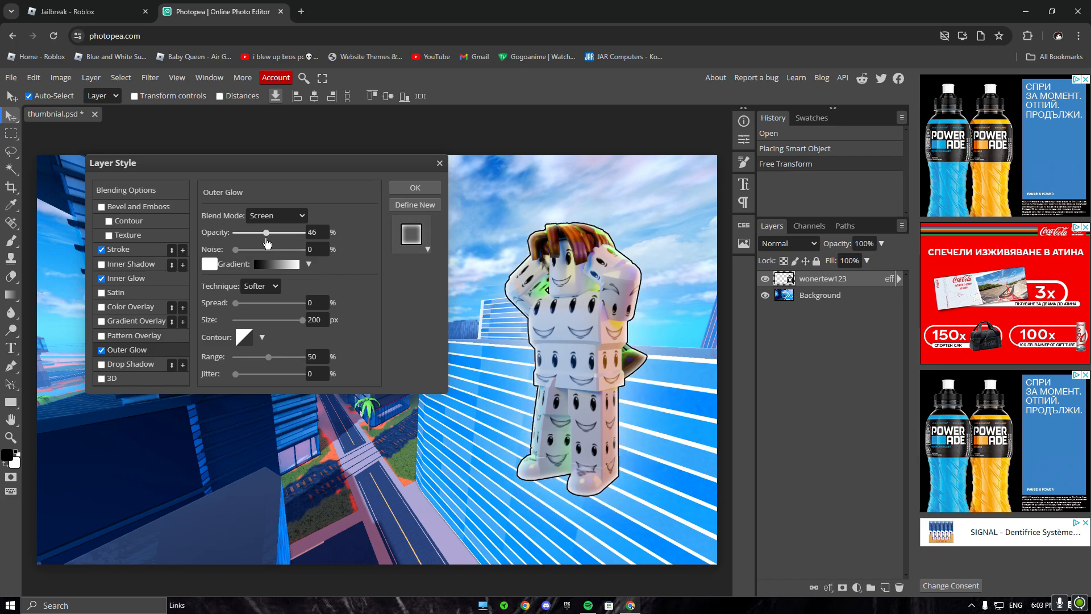
click(415, 189)
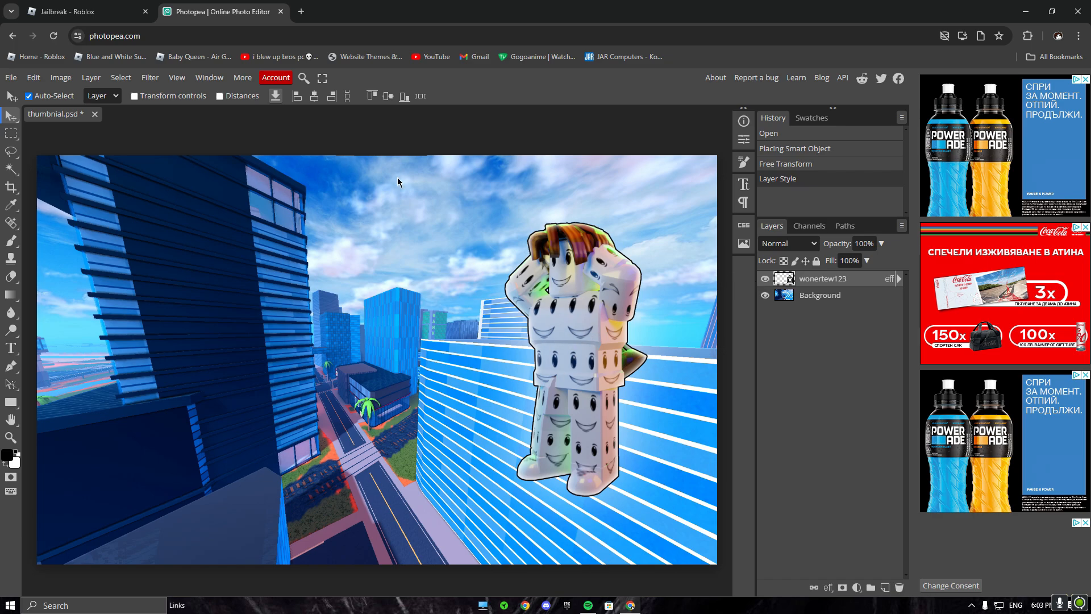
Step: Add a text box reading YEEYEYYEYE over the avatar's head and set its font size to 150 px
click(13, 352)
drag(435, 208, 691, 307)
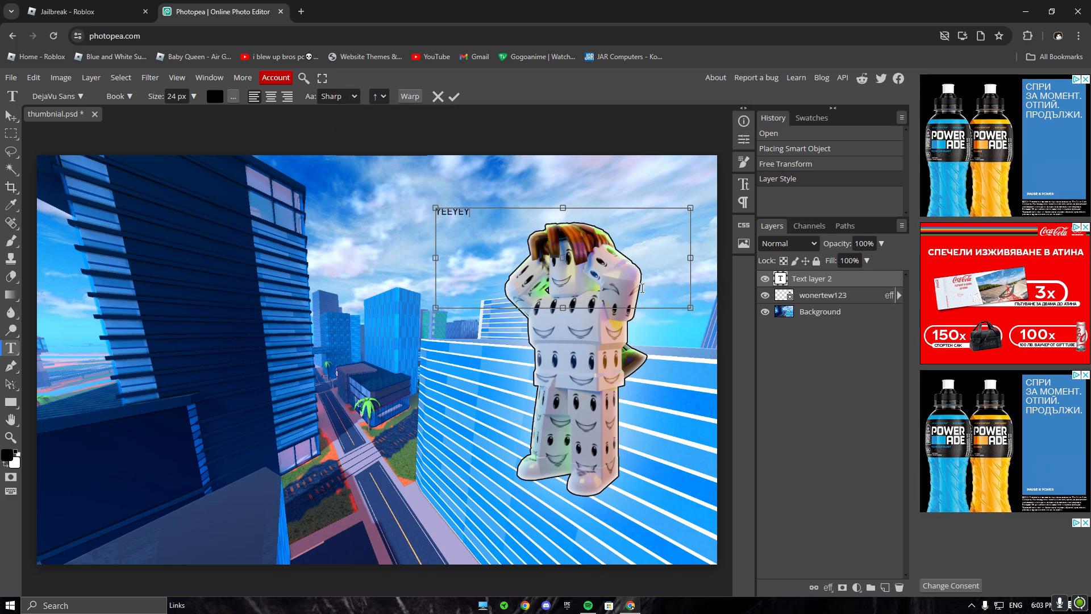
click(745, 183)
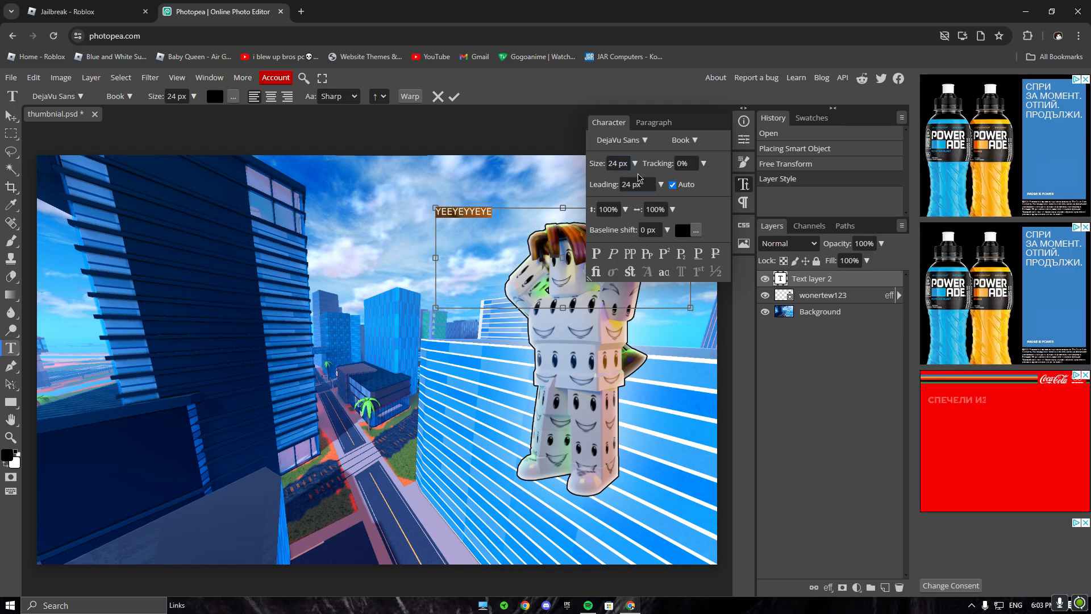
drag(635, 163, 643, 183)
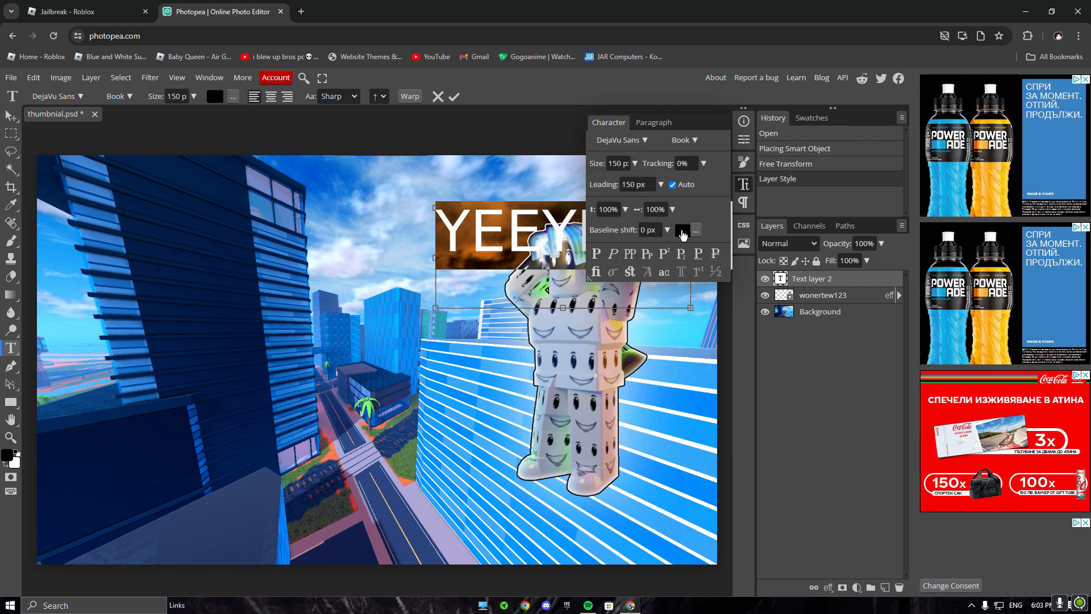
Step: Change the YEEYEYYEYE text color to white
click(683, 230)
click(92, 180)
click(326, 187)
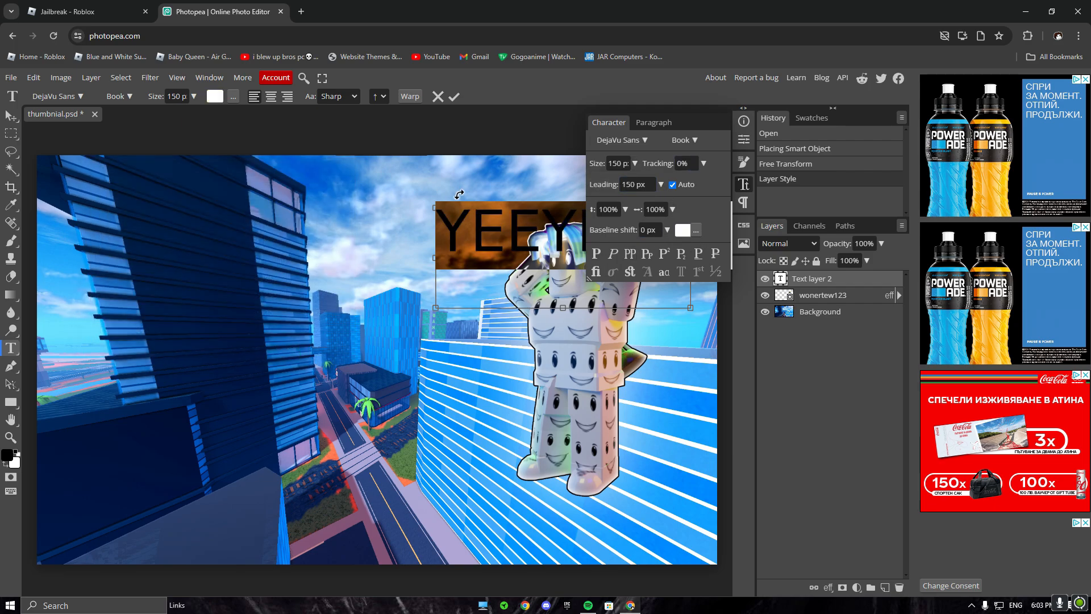
click(738, 186)
click(685, 254)
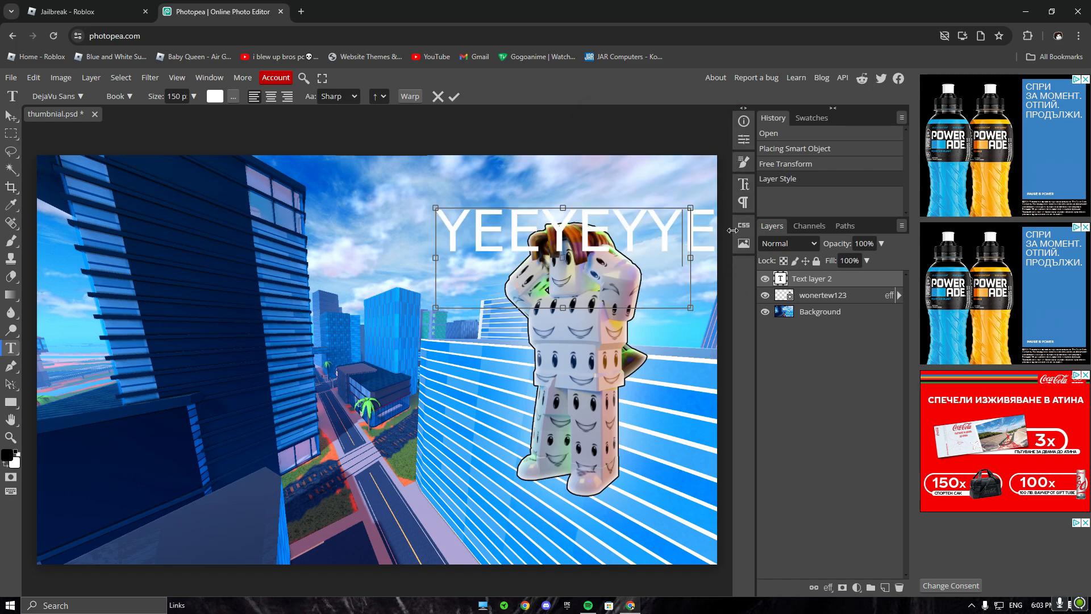
Step: Change the font of the YEEYEYYEYE text to Courgette
click(744, 187)
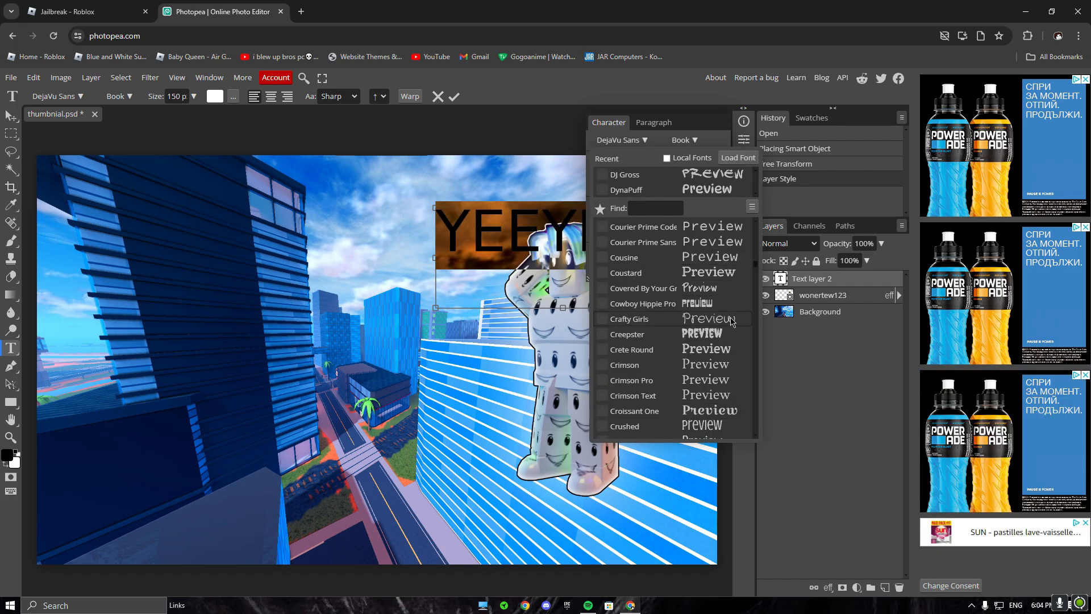
scroll(719, 336, up, 5)
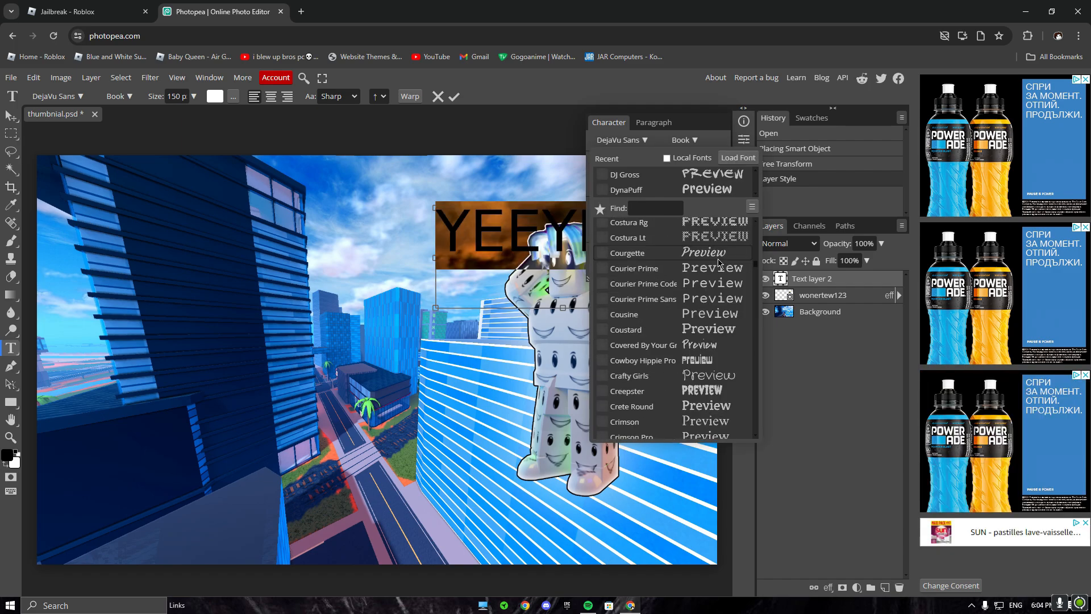
click(593, 268)
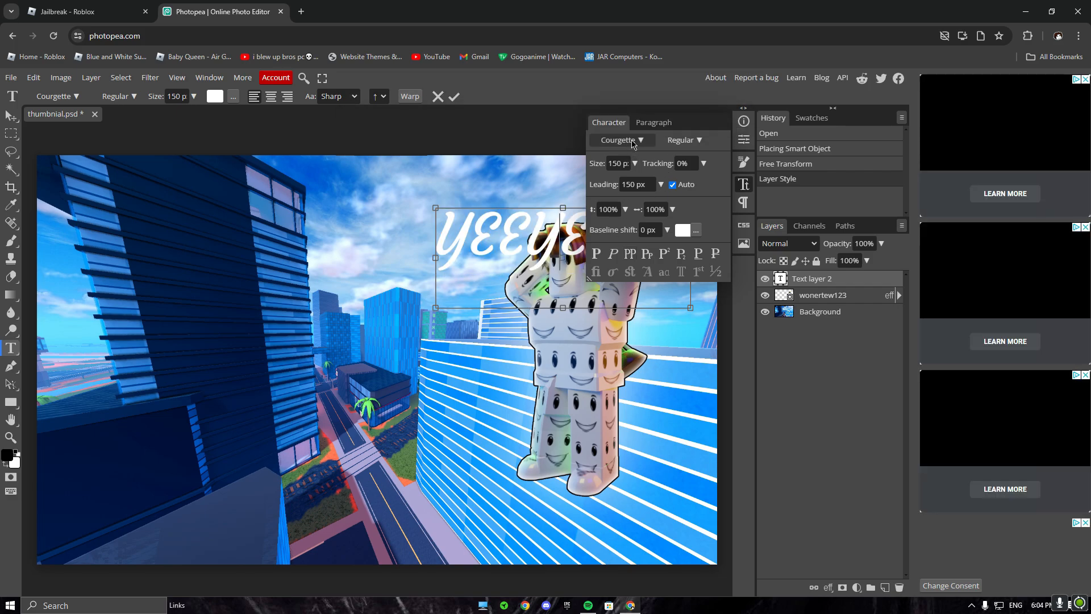
click(743, 184)
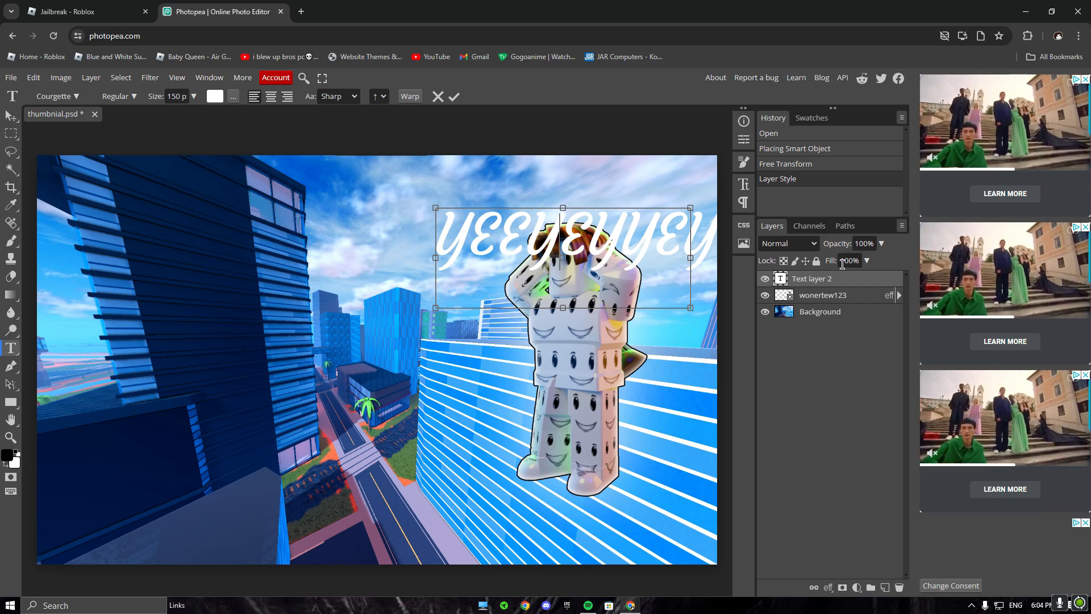
Step: Add a black stroke to the YEEYEYYEYE text layer and apply the layer style
right_click(826, 284)
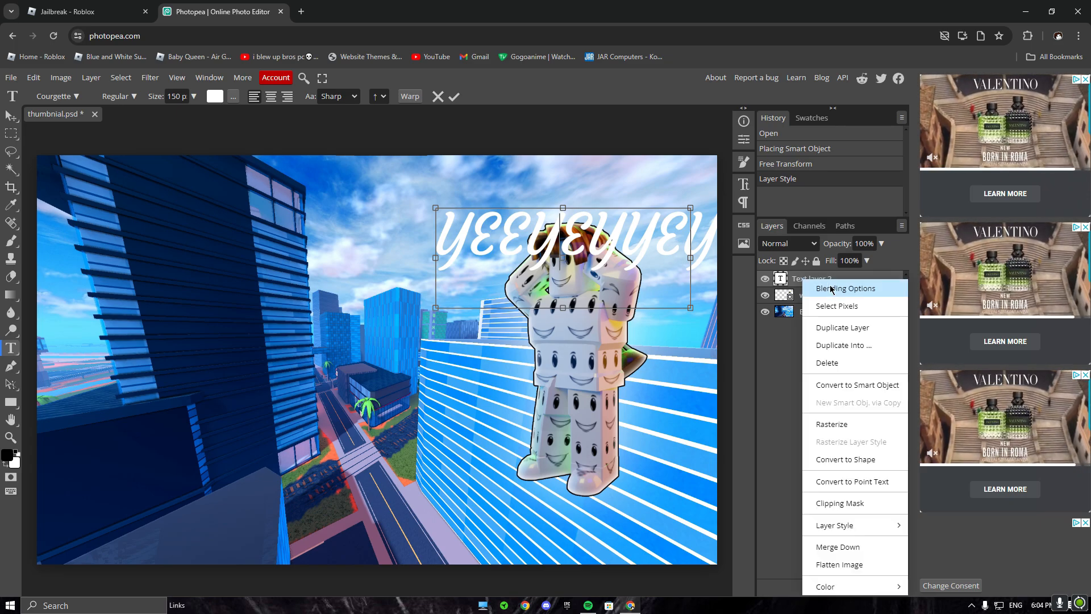
click(824, 285)
click(101, 250)
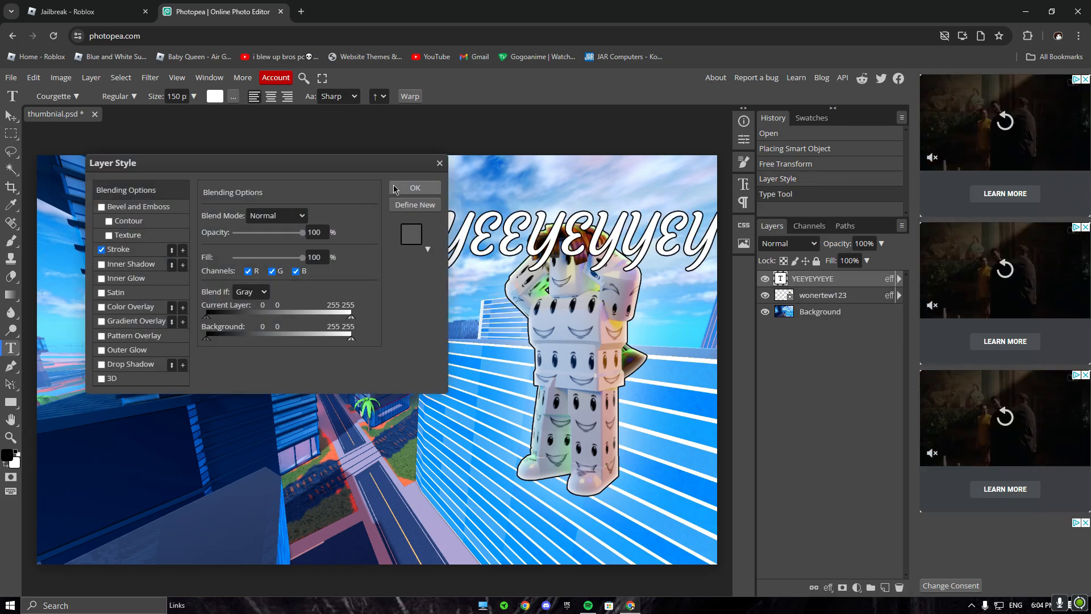
click(415, 188)
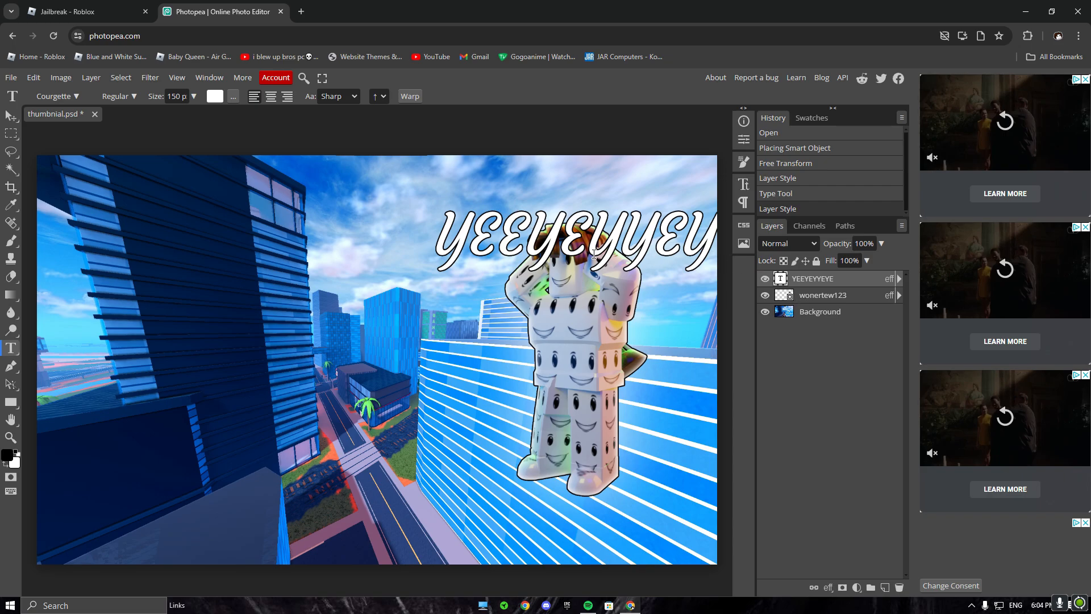
Step: Move the text box left and slightly down, and widen it past the canvas's right edge so it holds the whole word
click(605, 230)
drag(589, 191, 555, 195)
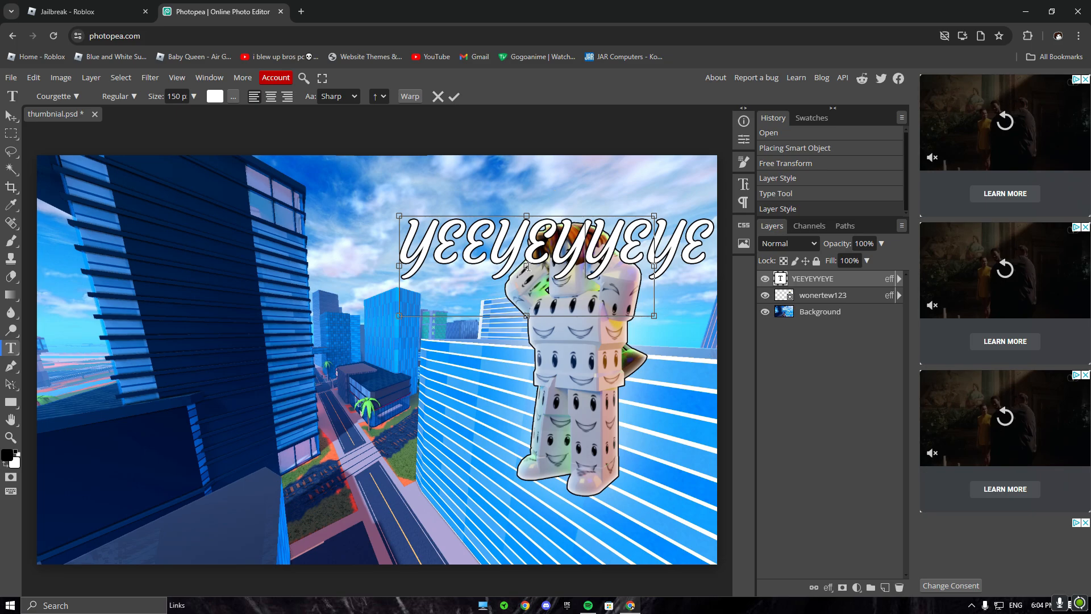
drag(654, 267, 723, 267)
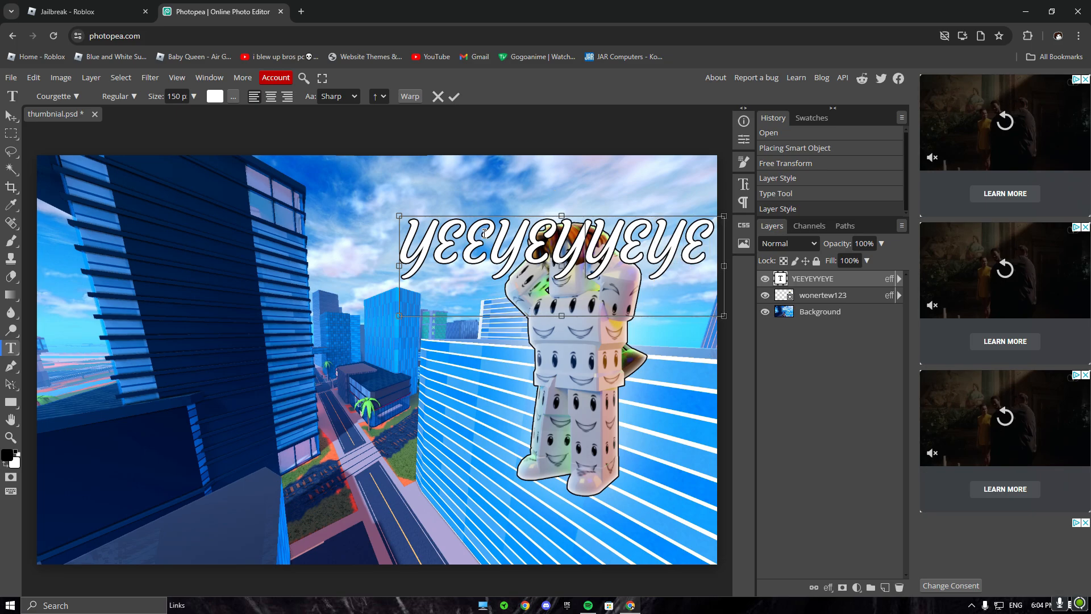
Step: Reduce the font size of the YEEYEYYEYE text to 100 px
click(745, 184)
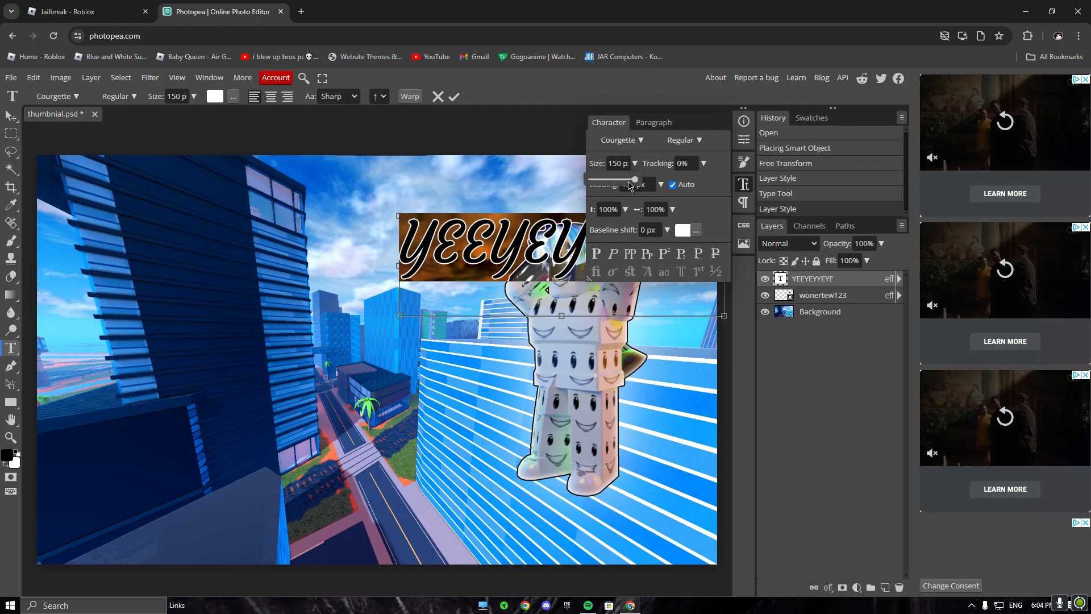
drag(629, 186, 633, 186)
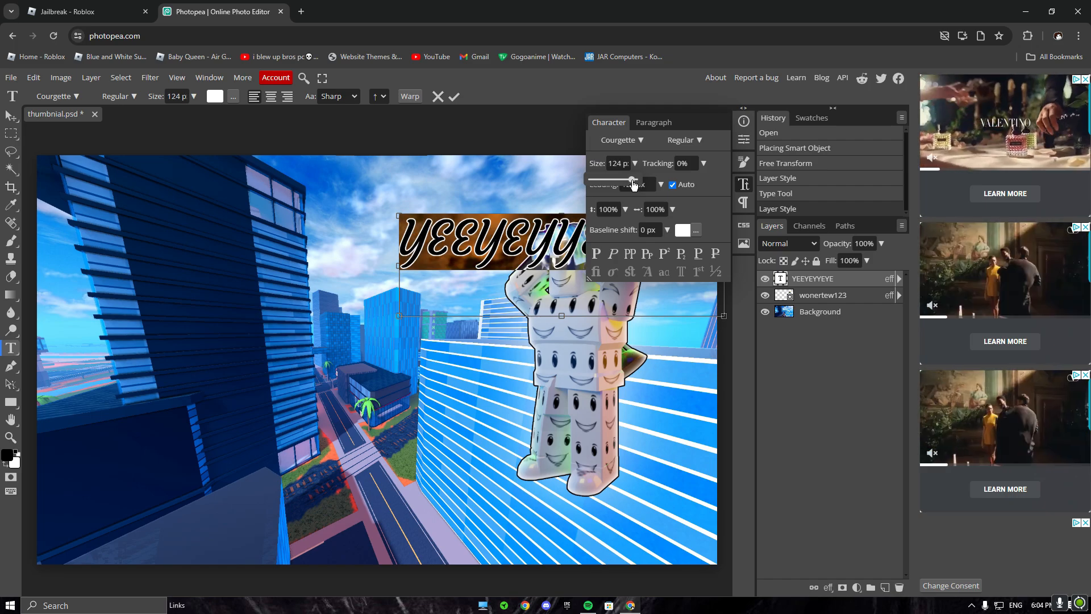
drag(516, 323, 516, 320)
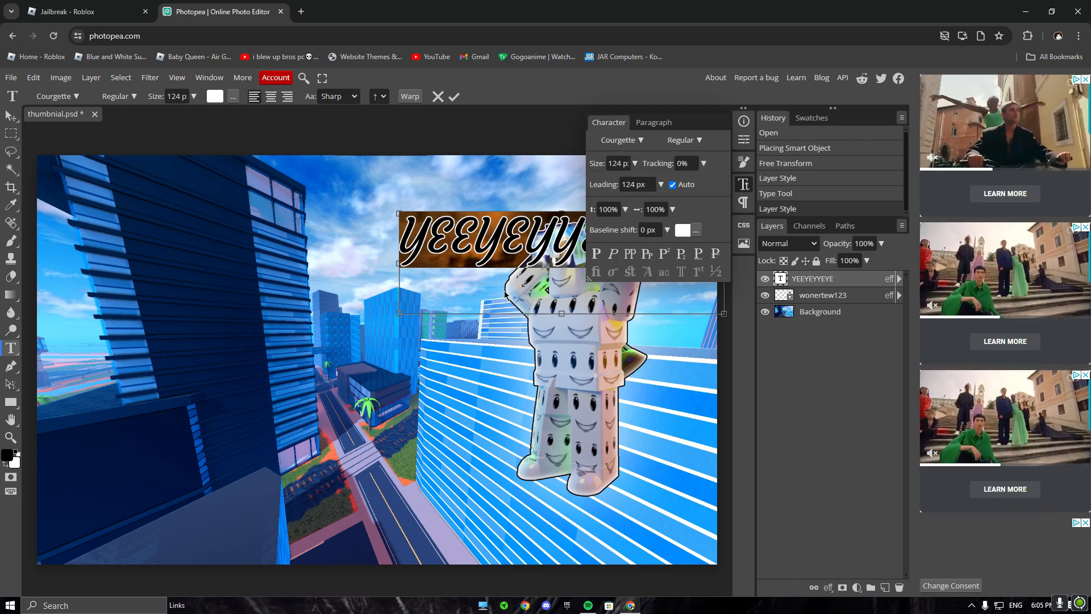
click(635, 163)
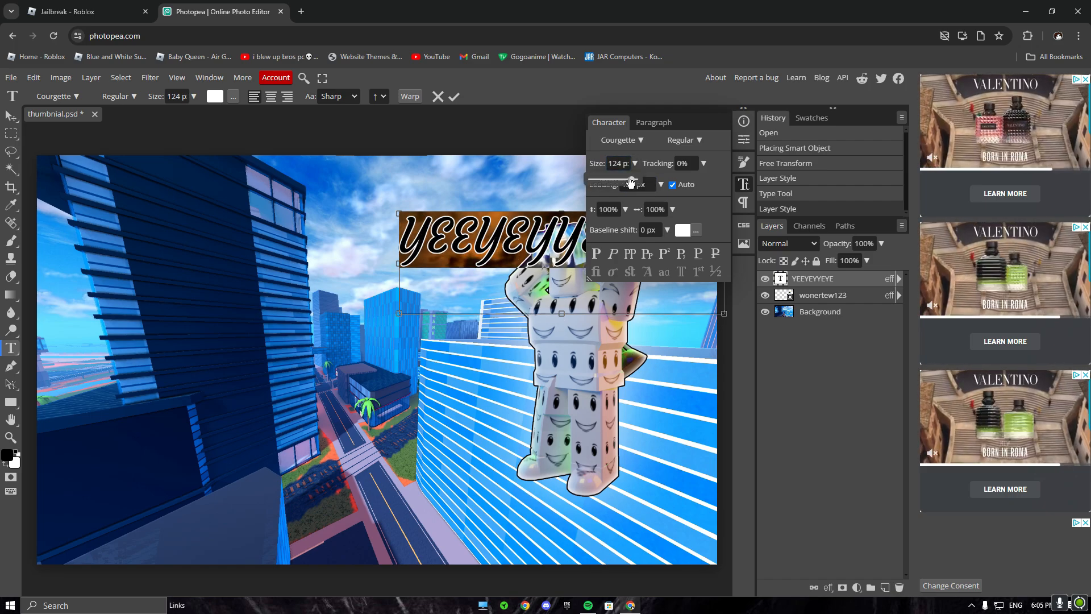
drag(629, 183, 632, 181)
click(623, 163)
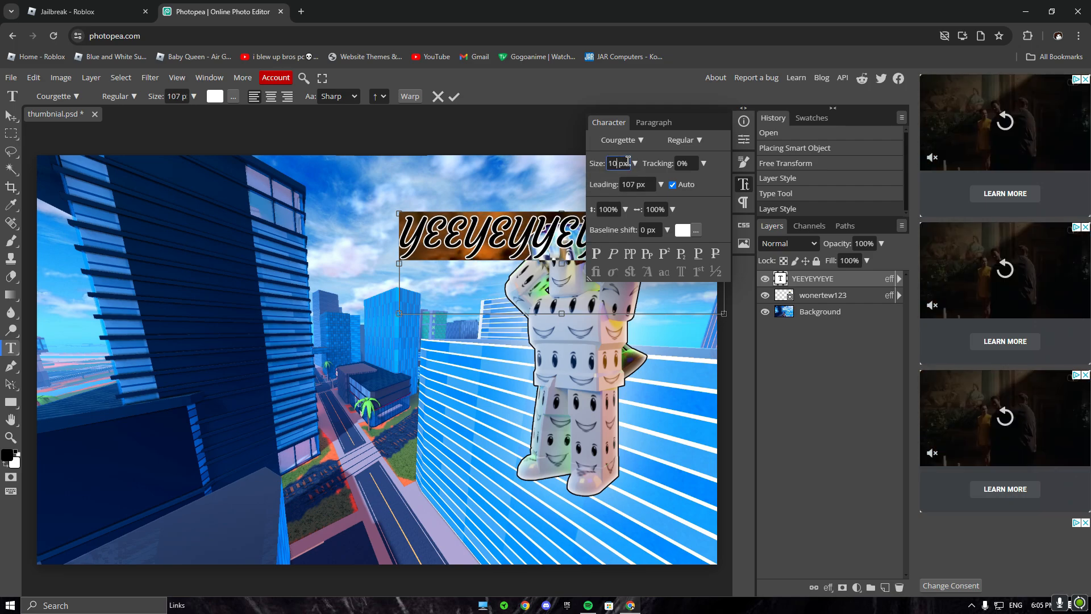
text(0)
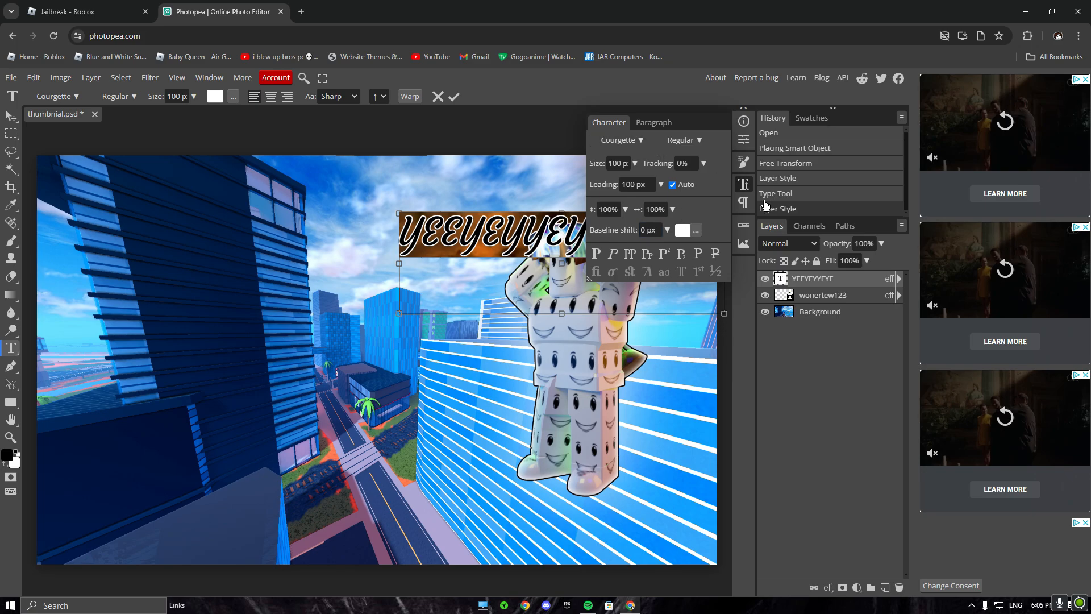
click(740, 187)
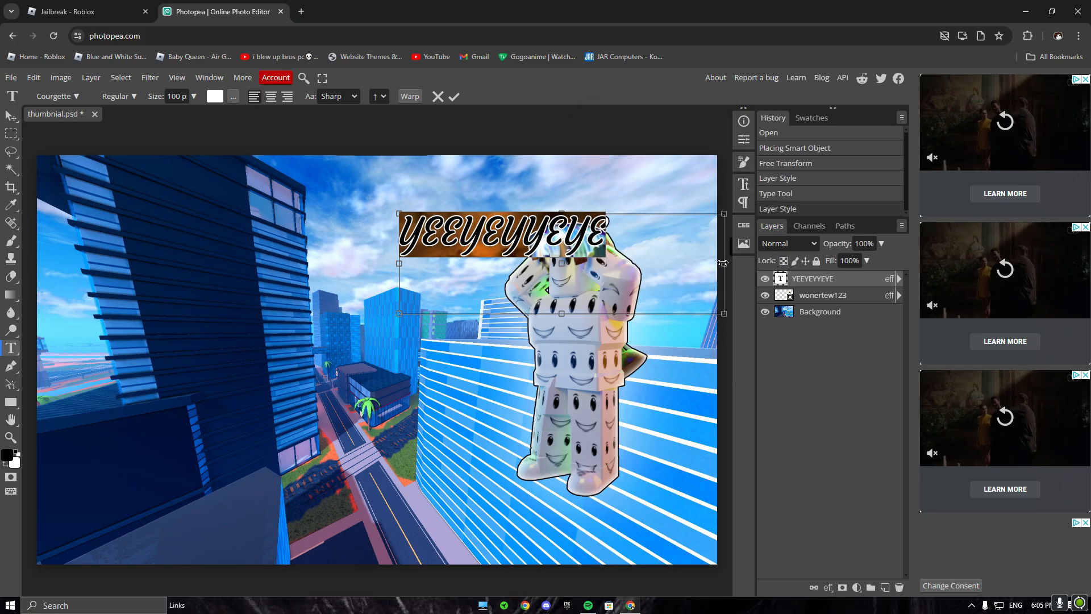
Step: Enlarge the text to about 108 px, center it over the avatar's head and tilt it slightly counterclockwise
drag(722, 262, 779, 276)
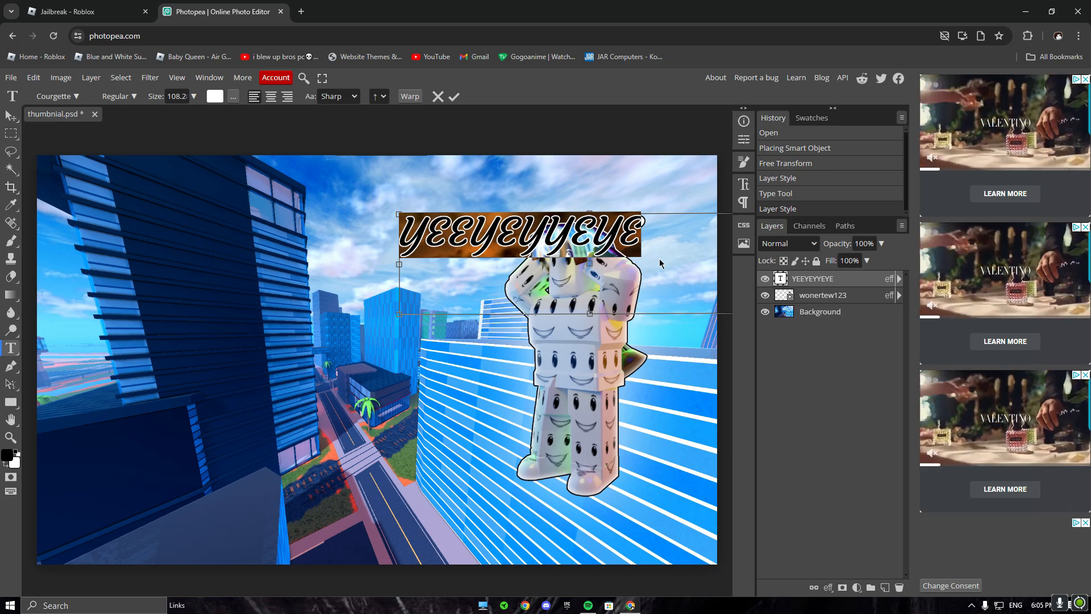
drag(665, 268, 703, 271)
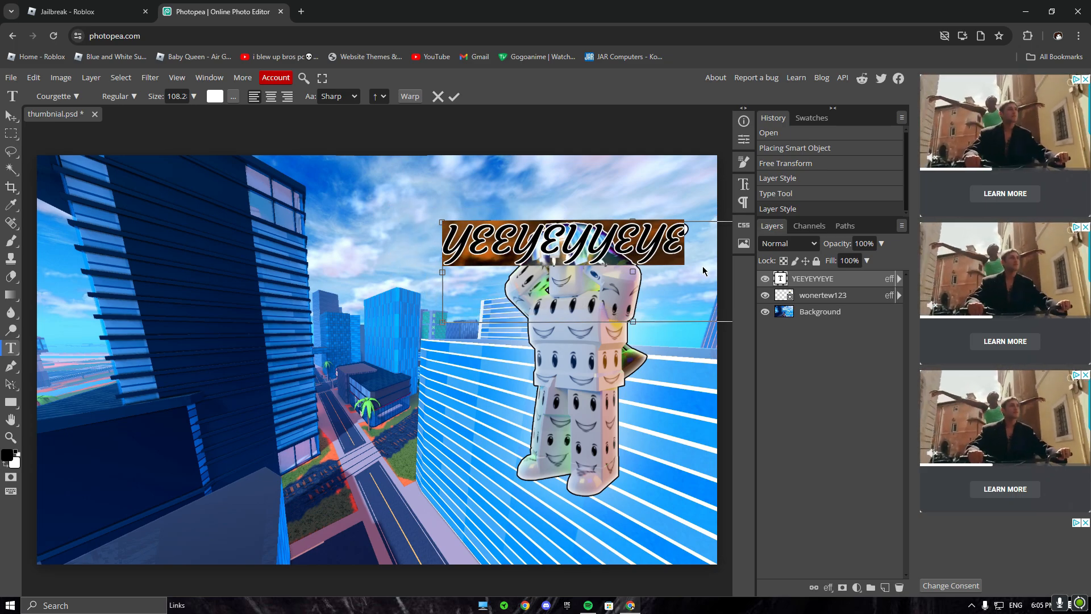
drag(645, 204, 641, 205)
drag(670, 291, 678, 285)
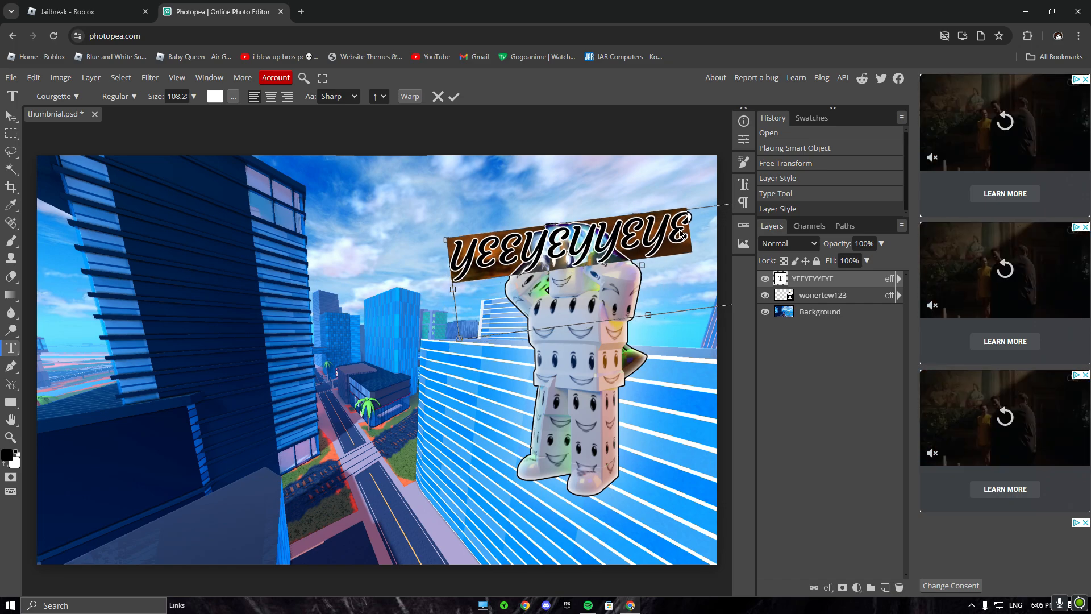
drag(677, 229, 678, 230)
Step: Commit the text edit and move the wonertew123 layer above the text layer so the avatar's head overlaps the word
drag(814, 297, 812, 300)
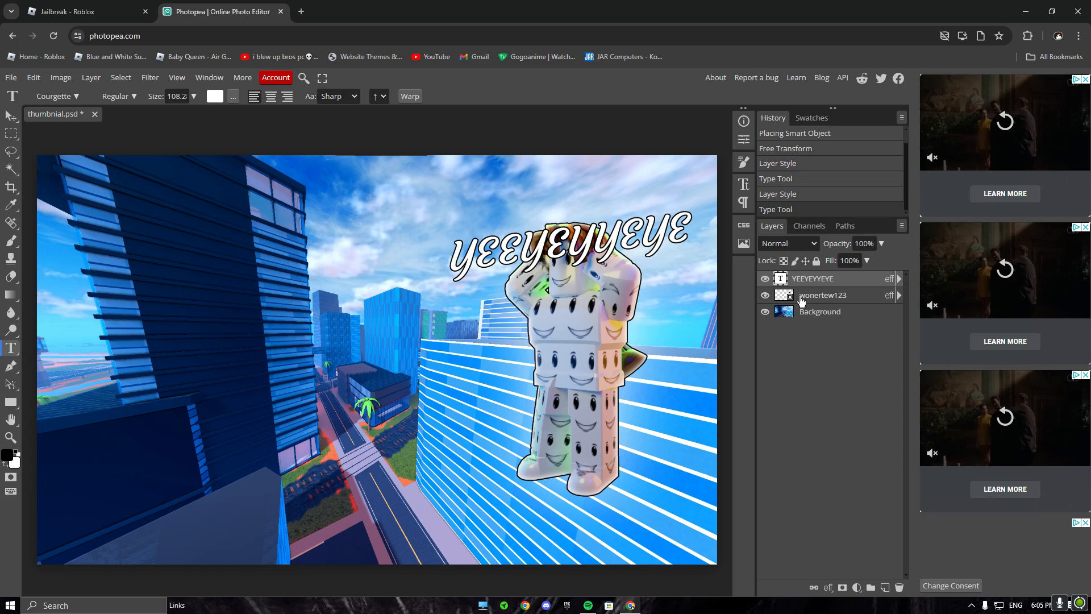
drag(801, 299, 801, 274)
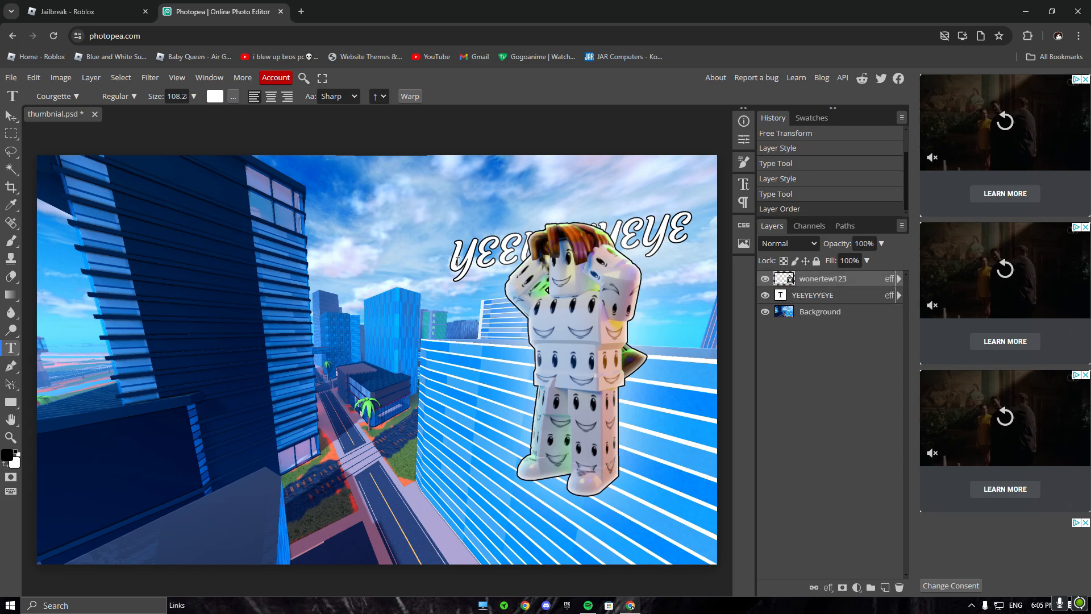
Step: Place the thumbnial lool image, scale it to about 75.5% and position it over the city buildings beside the avatar
click(61, 77)
click(61, 77)
click(10, 77)
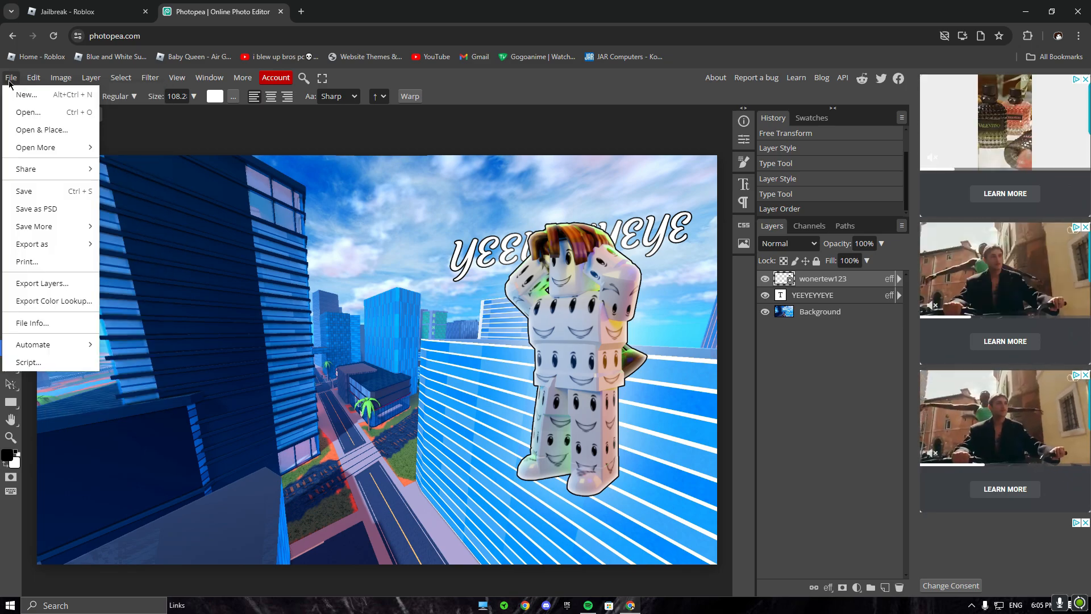
click(28, 131)
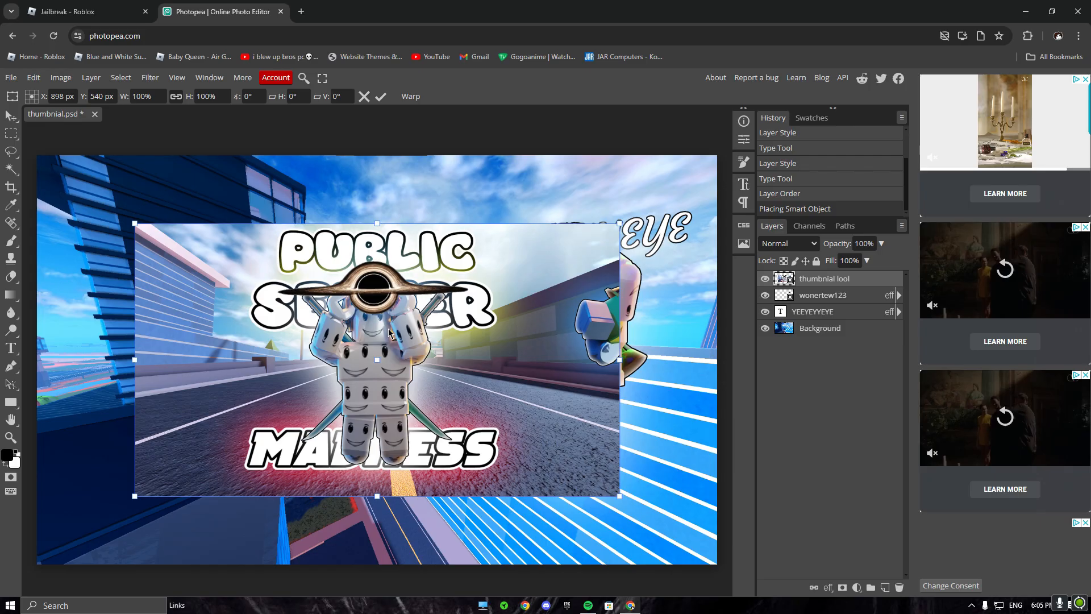
drag(483, 396, 353, 379)
drag(490, 207, 331, 298)
drag(248, 370, 303, 343)
drag(386, 269, 427, 241)
mouse_move(380, 312)
mouse_down()
mouse_move(355, 333)
mouse_move(392, 329)
mouse_move(376, 331)
mouse_up()
Step: Open the layer style settings of the thumbnial lool layer and add a black stroke around the picture
double_click(866, 279)
drag(330, 163, 691, 173)
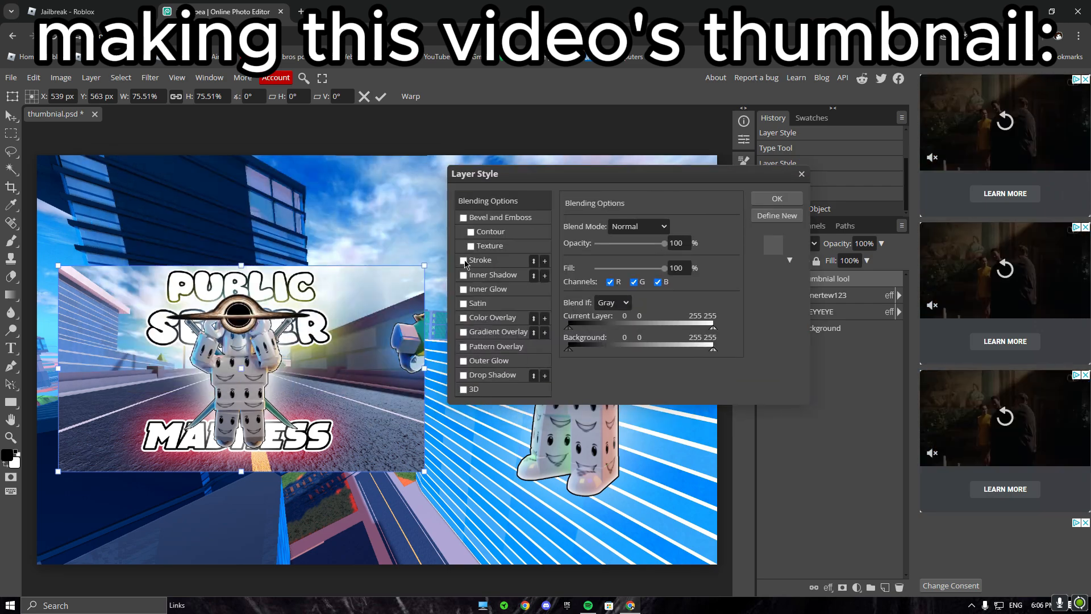
click(463, 261)
click(480, 260)
drag(603, 228, 598, 229)
Step: Add an inner glow to the picture with the maximum size and a strongly reduced opacity, leaving inner shadow off
click(463, 275)
click(479, 275)
click(463, 275)
click(463, 289)
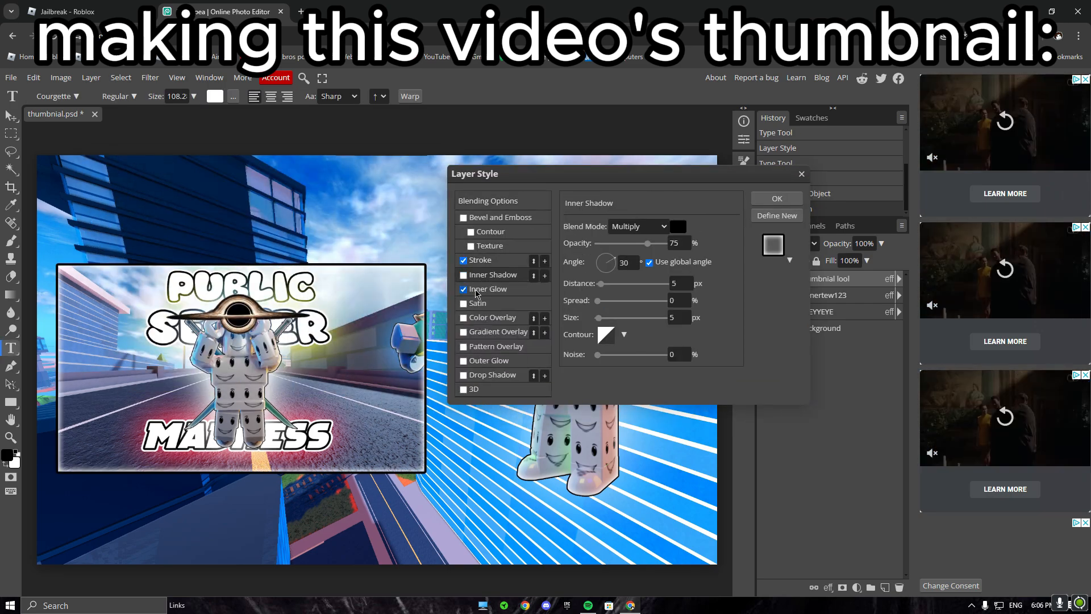
click(480, 289)
drag(603, 331, 667, 332)
drag(647, 244, 606, 245)
Step: Add a red outer glow of 200 px at 47% opacity to the picture and apply the layer style
click(464, 361)
click(487, 361)
drag(604, 331, 667, 331)
drag(648, 244, 629, 244)
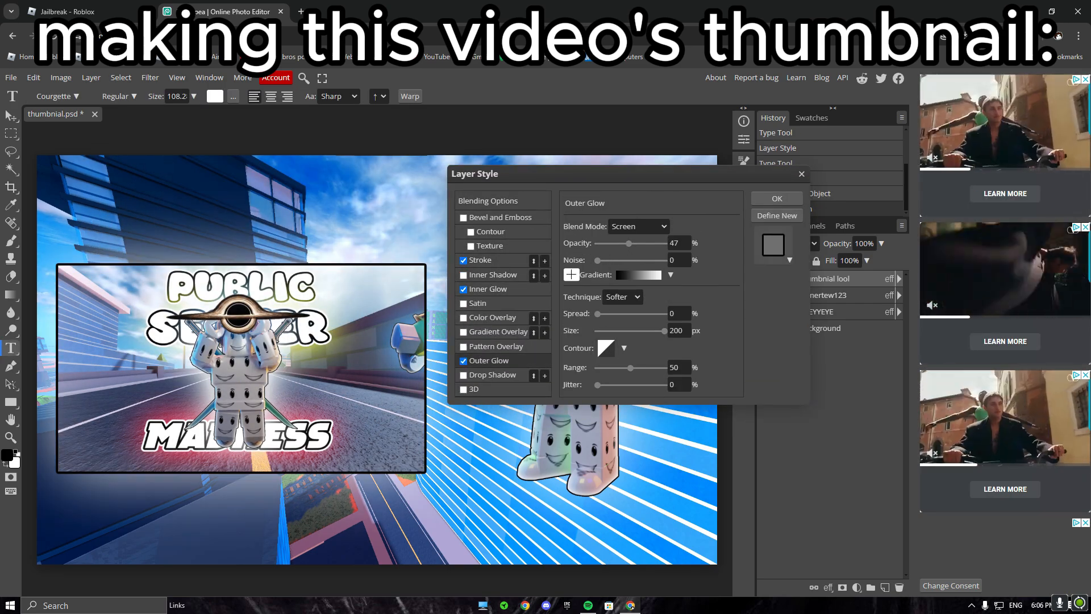
click(572, 275)
drag(274, 297, 313, 265)
click(415, 273)
click(777, 198)
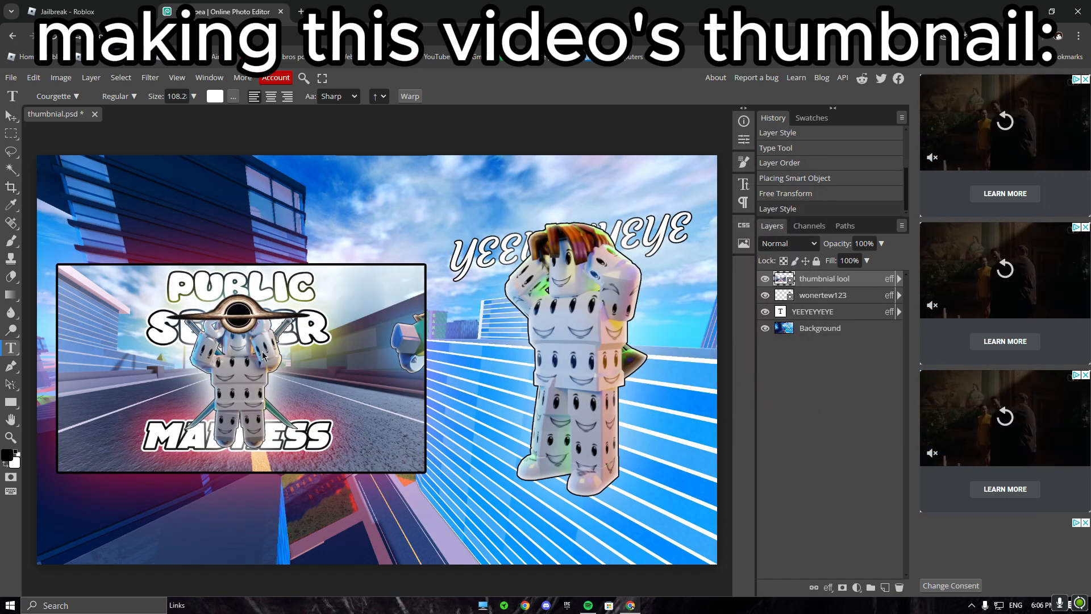
click(262, 356)
right_click(819, 279)
click(824, 328)
Step: Move the framed thumbnial lool picture slightly up and to the left
click(11, 115)
drag(234, 359, 230, 348)
Step: Place arrow.psd, scale it to 14.72% and rotate it so it points up-left at the right edge of the framed picture
click(11, 78)
click(34, 125)
click(945, 566)
drag(172, 155, 416, 399)
drag(483, 466, 438, 352)
drag(422, 250, 545, 453)
drag(465, 369, 402, 338)
drag(276, 309, 356, 329)
drag(343, 324, 343, 352)
right_click(806, 279)
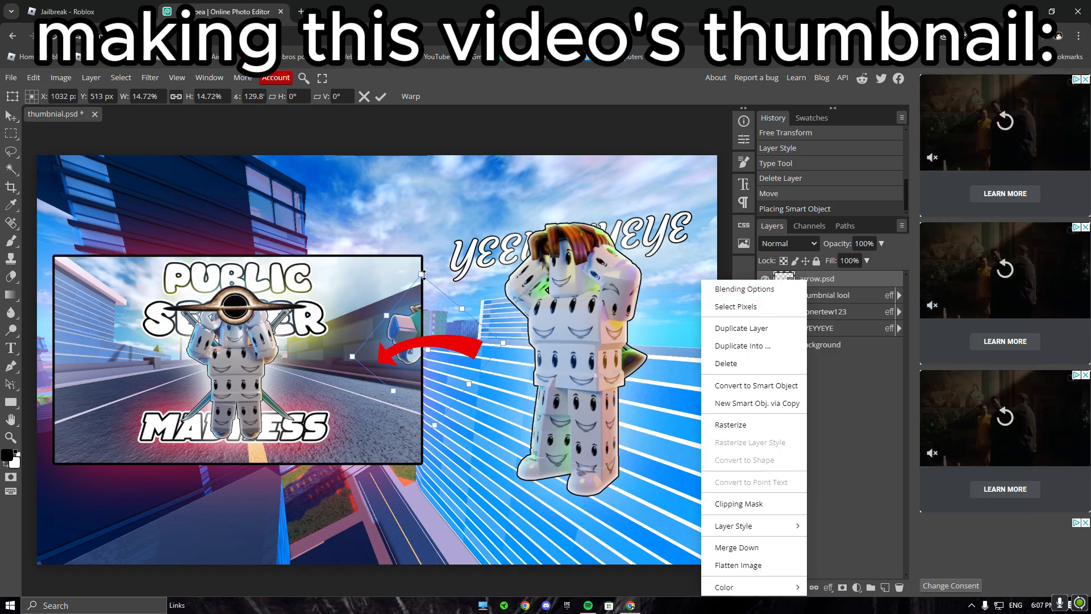
drag(424, 275, 481, 296)
drag(432, 341, 434, 364)
Step: Add a black stroke to the arrow.psd layer through its layer style and apply it
right_click(801, 279)
click(841, 289)
click(464, 260)
click(777, 197)
Step: Add the text EXPLAIND below the arrow and set its font to Coustard
click(11, 348)
mouse_move(383, 432)
mouse_down()
mouse_move(552, 487)
mouse_move(567, 460)
mouse_move(615, 472)
mouse_up()
text(EXPLAIND)
key(ctrl+a)
click(743, 184)
click(622, 140)
click(697, 336)
Step: Tilt the EXPLAIND text counterclockwise and position it at the arrow's tail, overlapping the avatar's legs
click(528, 453)
drag(499, 411, 463, 391)
mouse_move(464, 391)
mouse_down()
mouse_move(452, 394)
mouse_move(468, 389)
mouse_up()
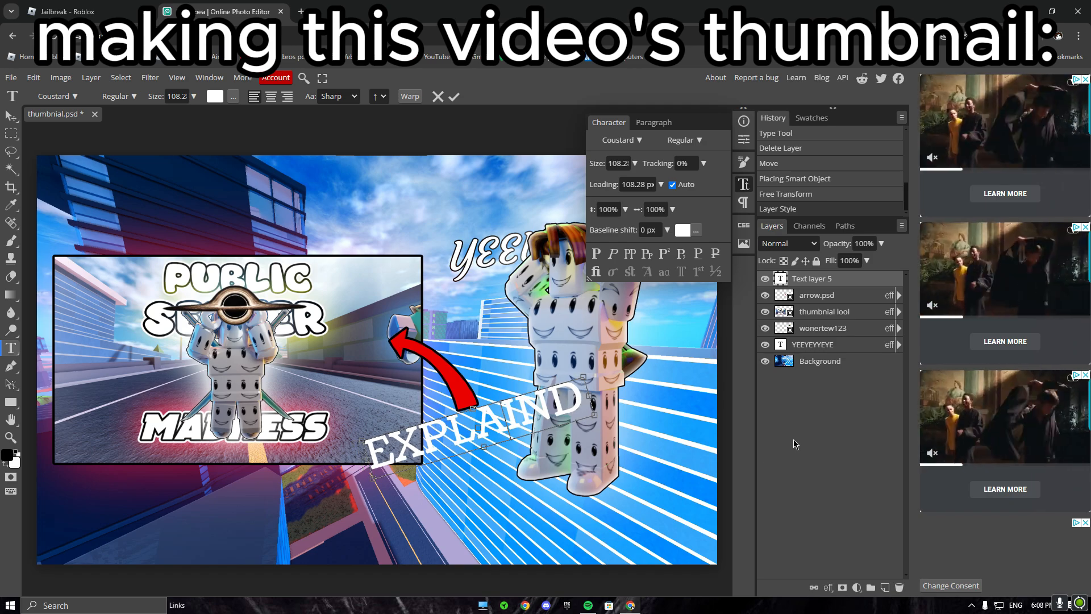
Step: Add a black stroke to the EXPLAIND text layer and apply the layer style
double_click(851, 279)
click(466, 261)
click(776, 198)
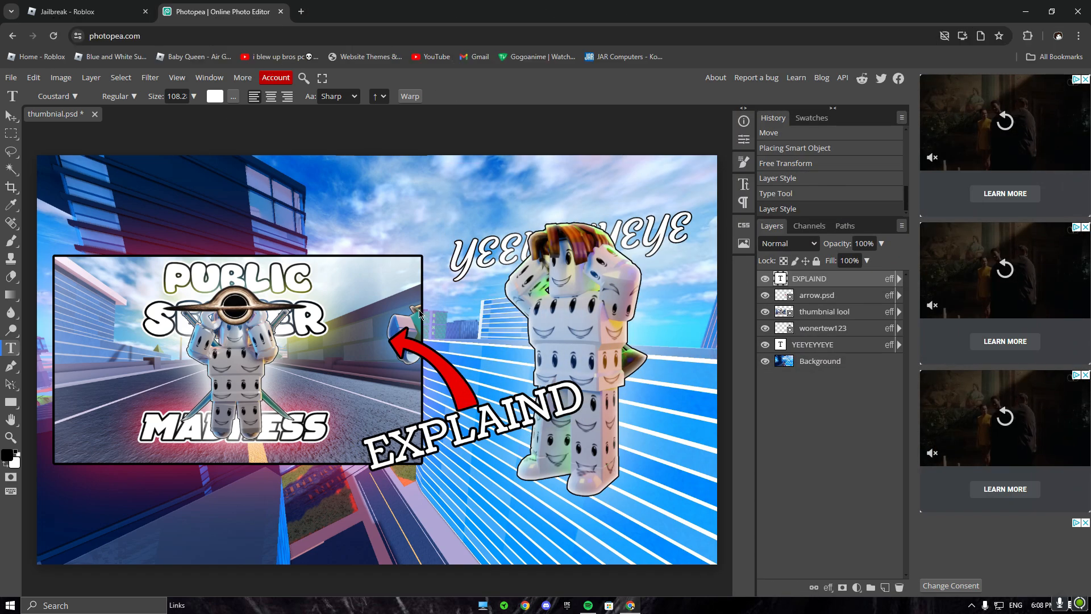
Step: Export the finished composition as a PNG named thumbnial
click(12, 80)
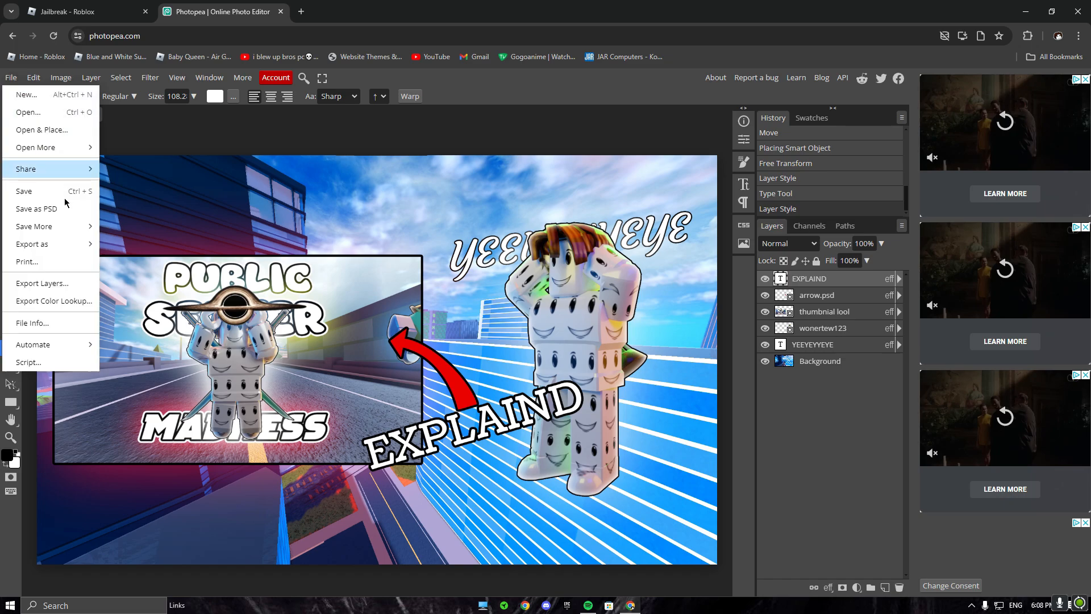
mouse_move(41, 246)
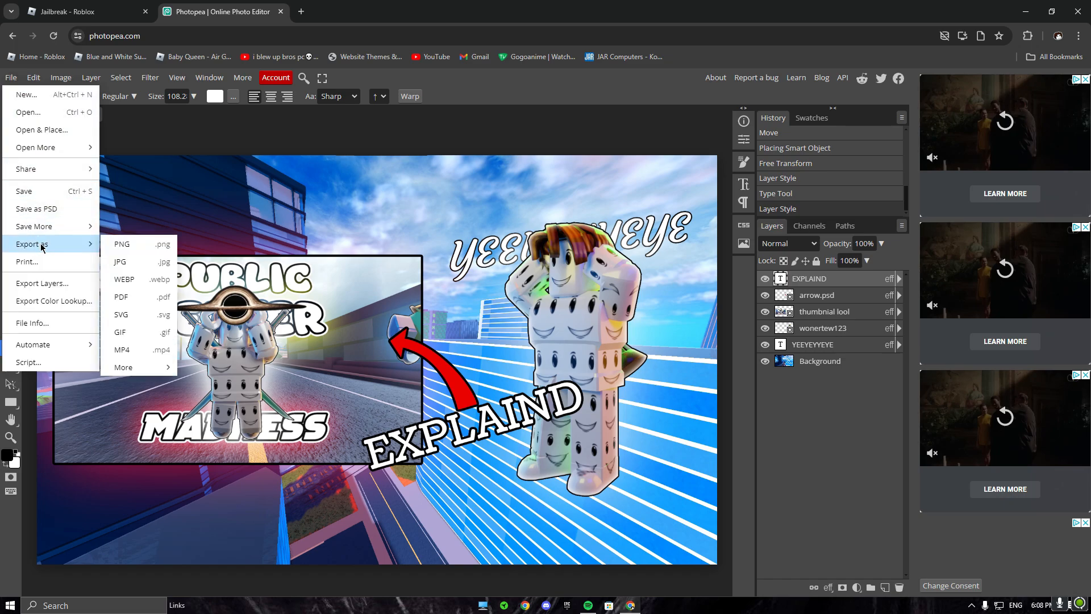
click(139, 252)
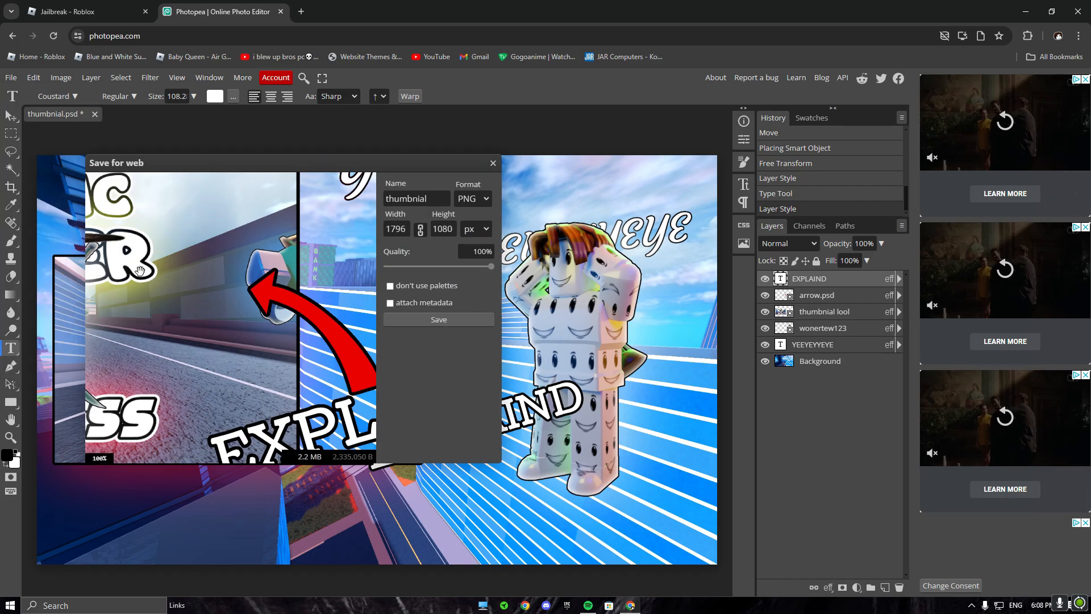
click(440, 320)
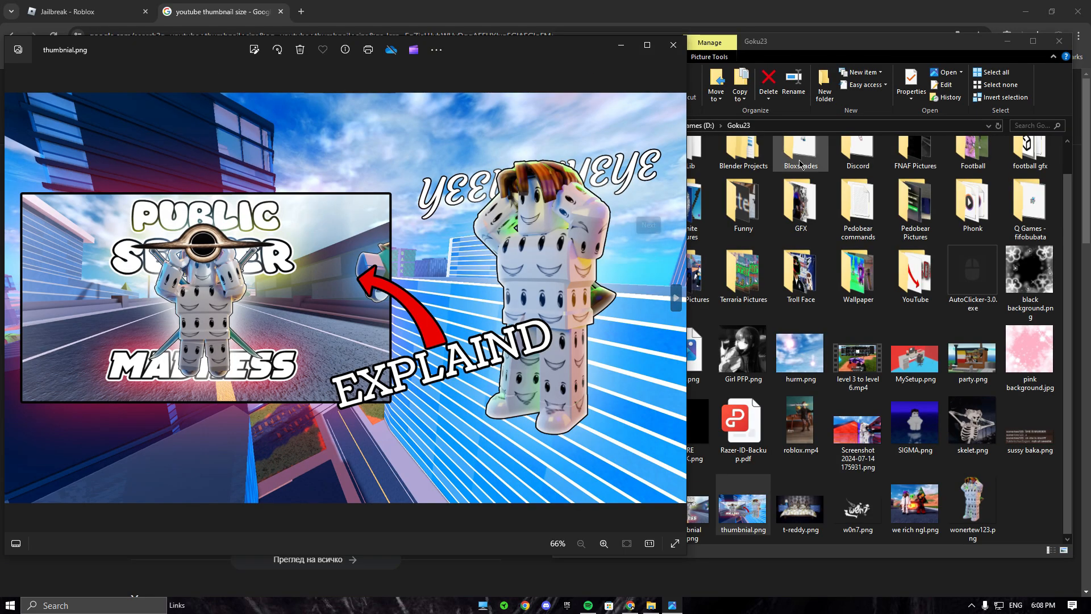
Step: Close the image preview and open thumbnial.png from the Goku23 folder in Paint
click(674, 46)
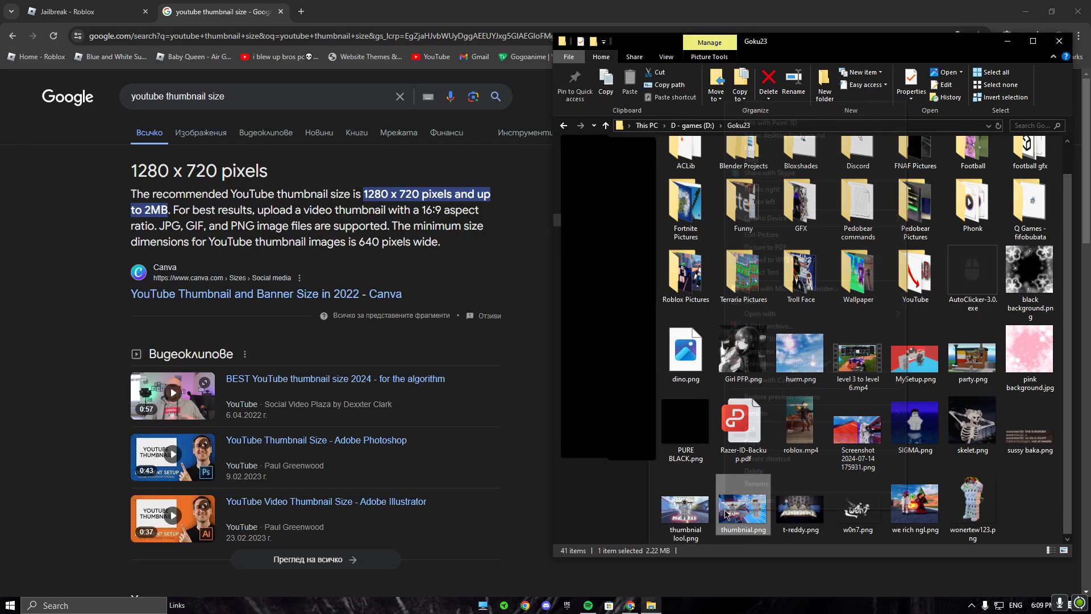
right_click(729, 507)
click(752, 147)
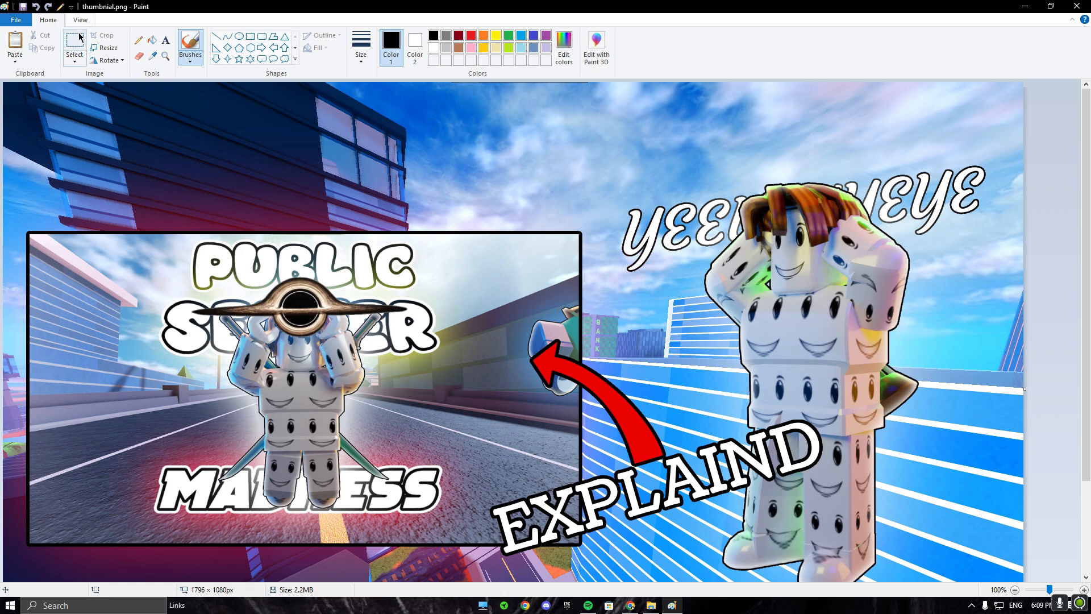
Step: Resize the image to 1280 × 720 pixels without maintaining the aspect ratio, and save the changes while closing Paint
click(104, 49)
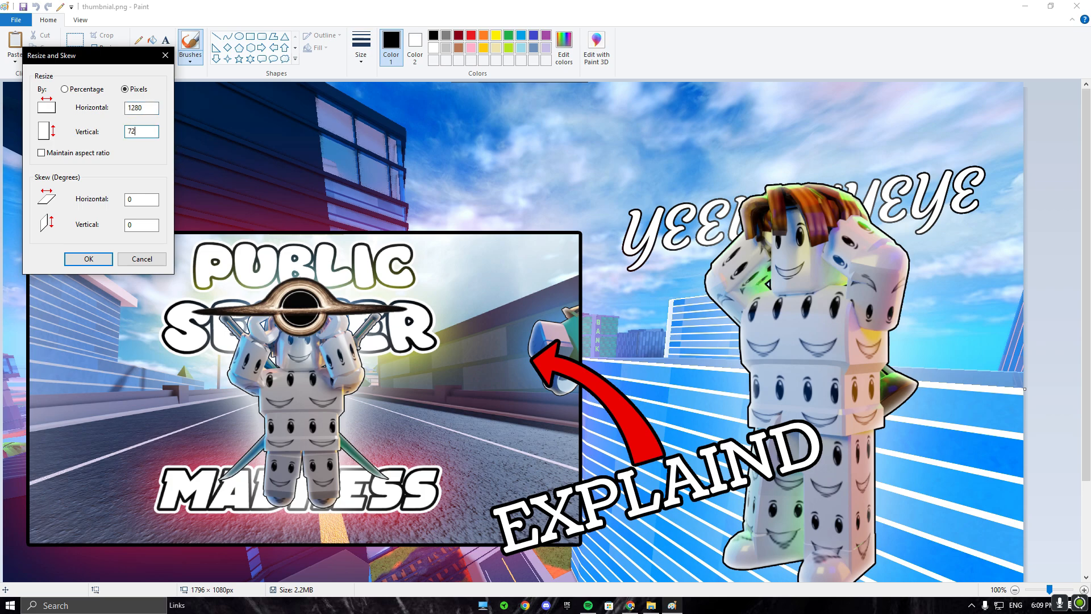
click(90, 259)
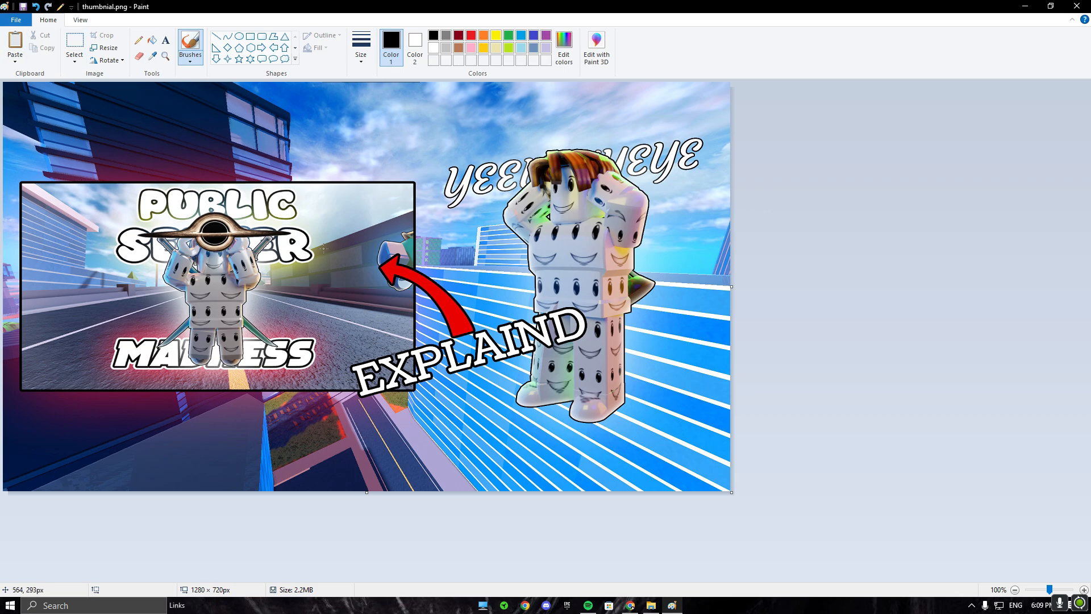
key(alt+F4)
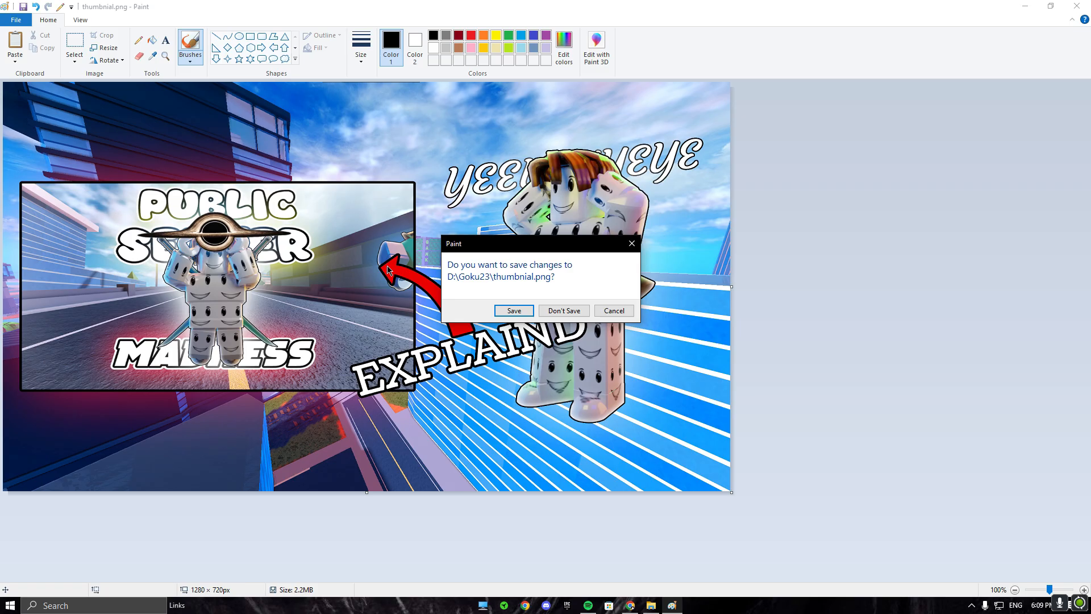
click(518, 314)
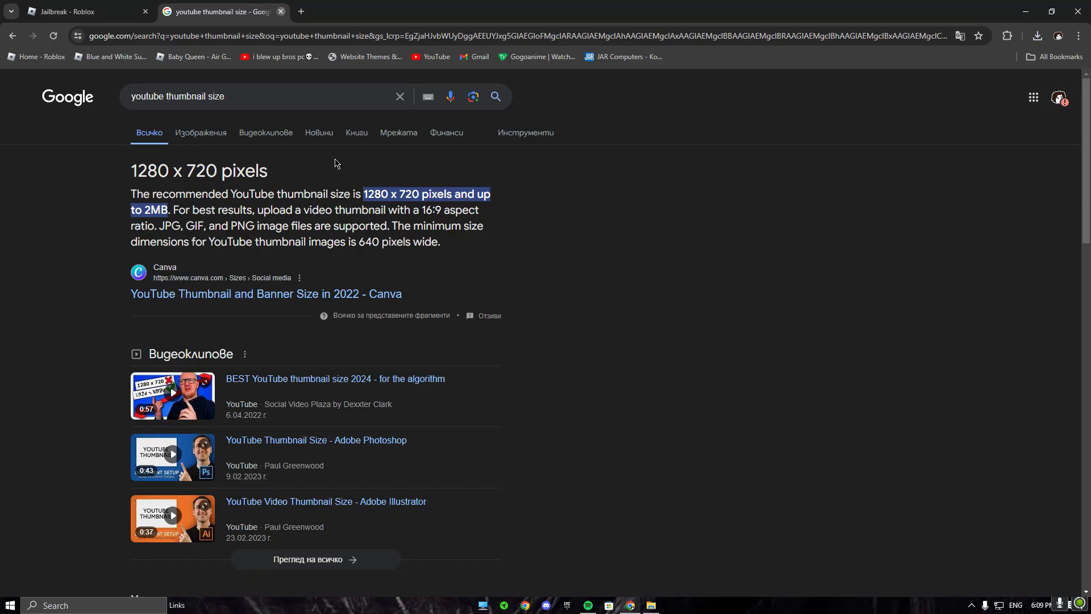
Step: Close the size search page, view the resized thumbnial.png from its folder, and put the viewer and folder window away
key(ctrl+w)
click(651, 605)
double_click(739, 510)
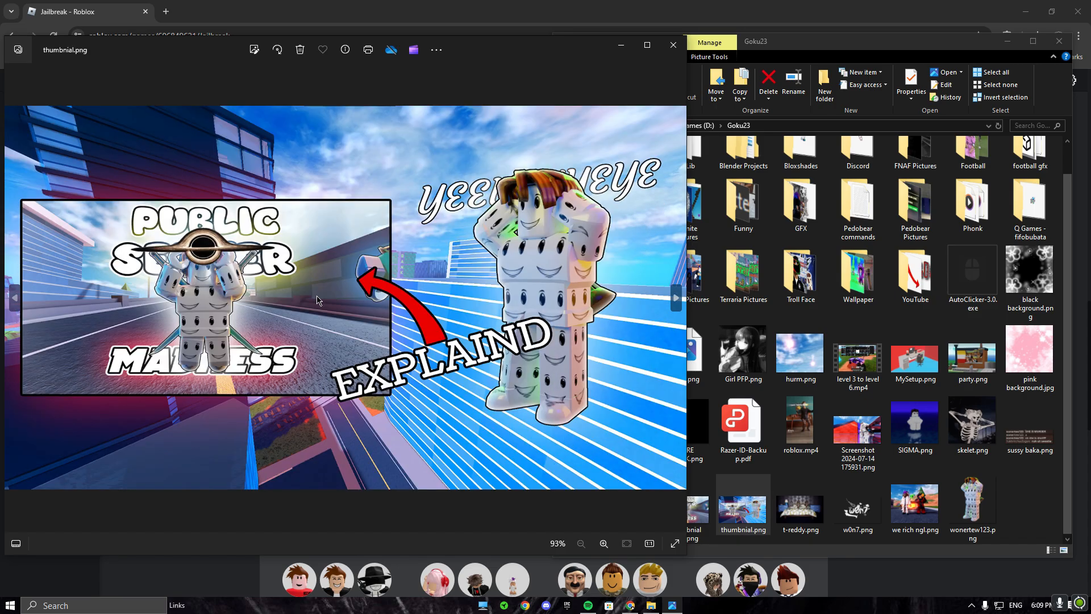
click(673, 45)
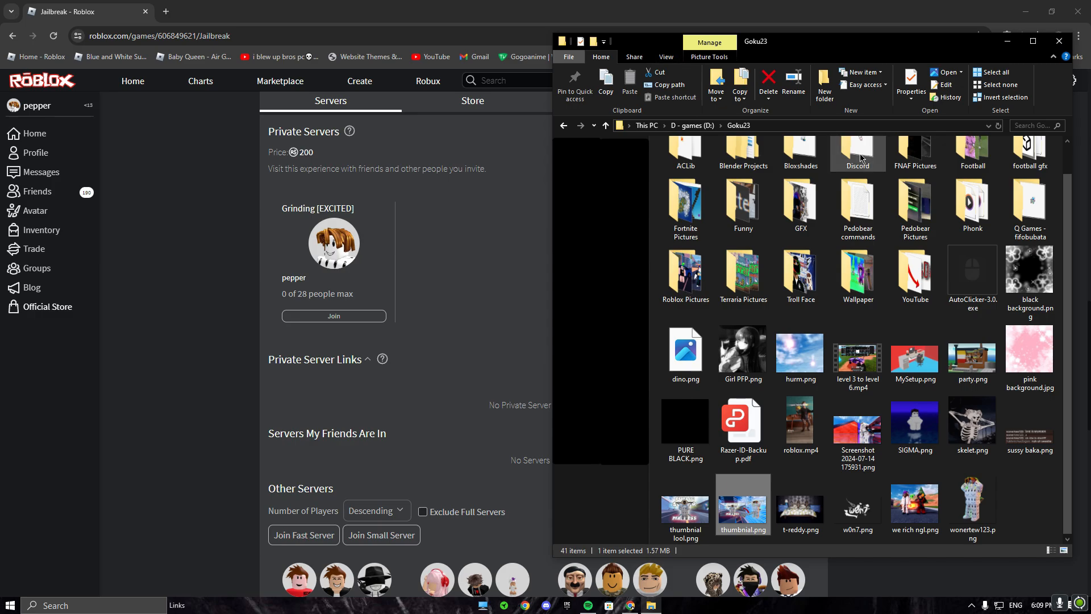
click(1003, 41)
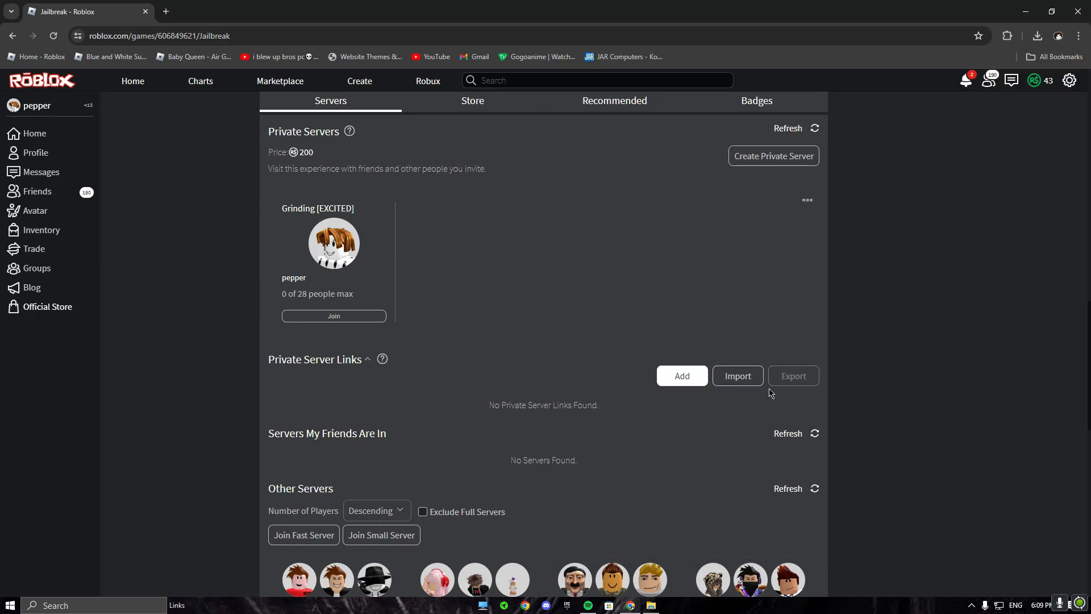